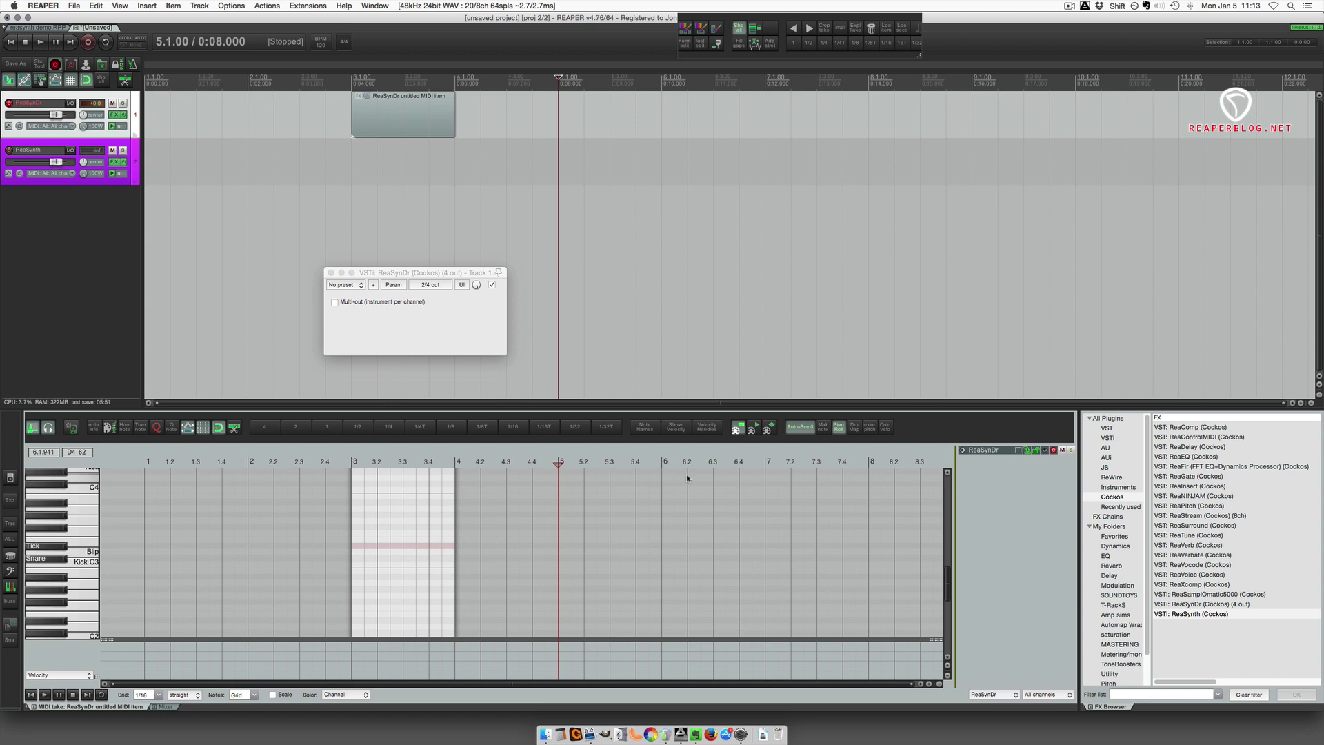
Step: Try ReaSynDr's one-instrument-per-output option, leave it off, and move its window aside
click(423, 342)
drag(411, 272, 483, 239)
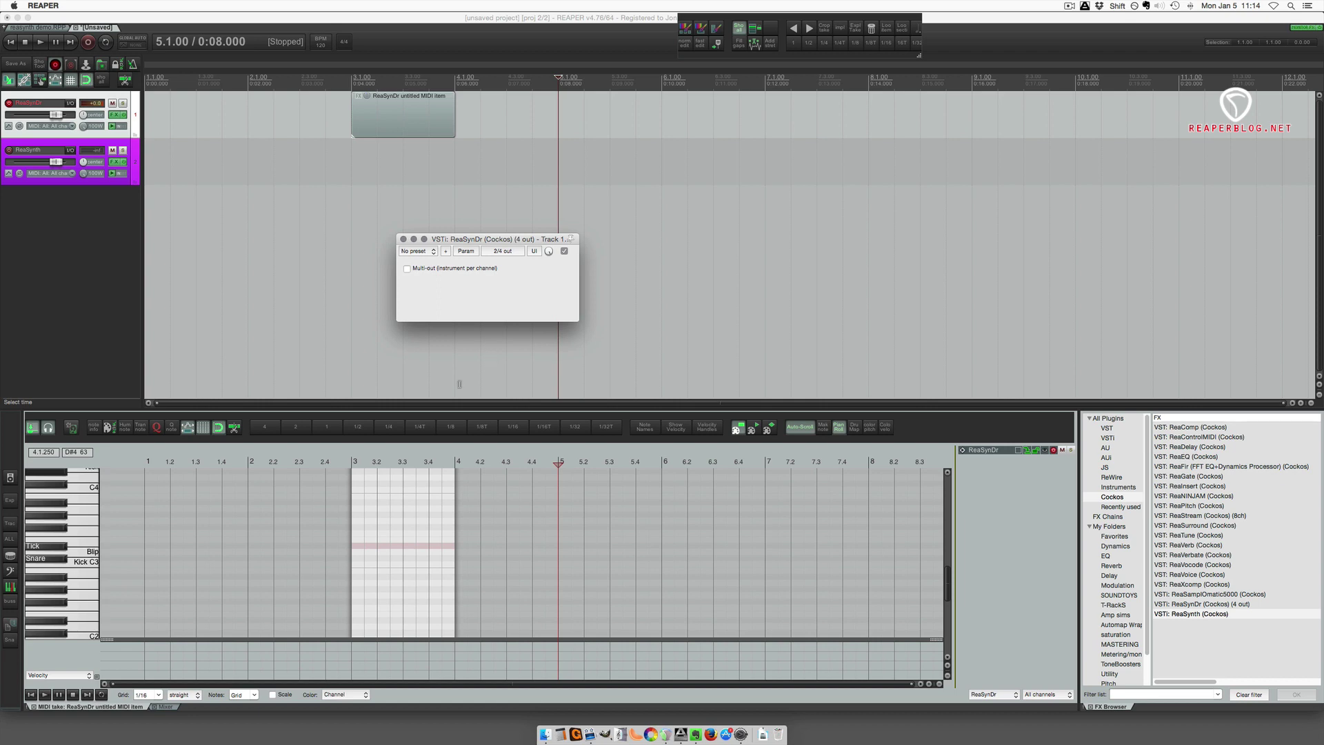
click(419, 271)
click(407, 269)
drag(469, 239, 443, 247)
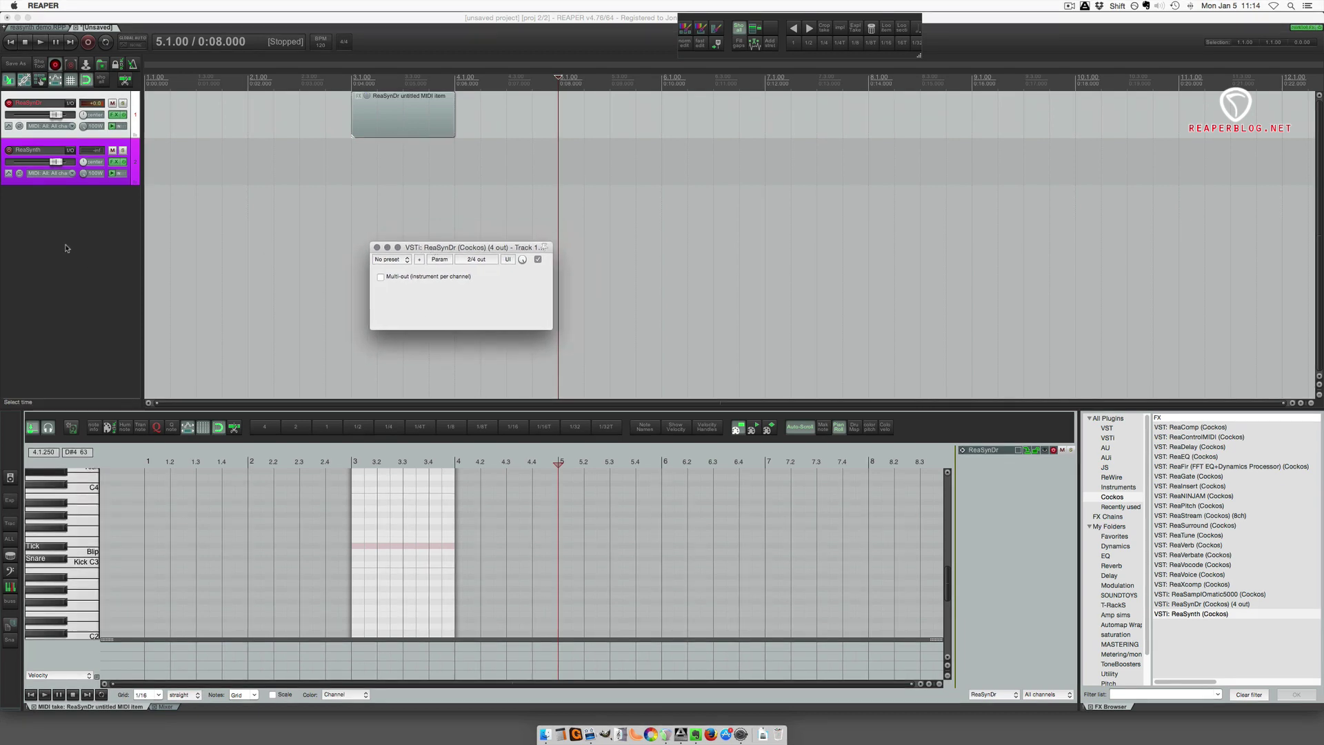
Step: Insert the ReaSynDr_Multichannel track template with separate Kick, Snare, Blip and Tick tracks
right_click(82, 230)
mouse_move(138, 267)
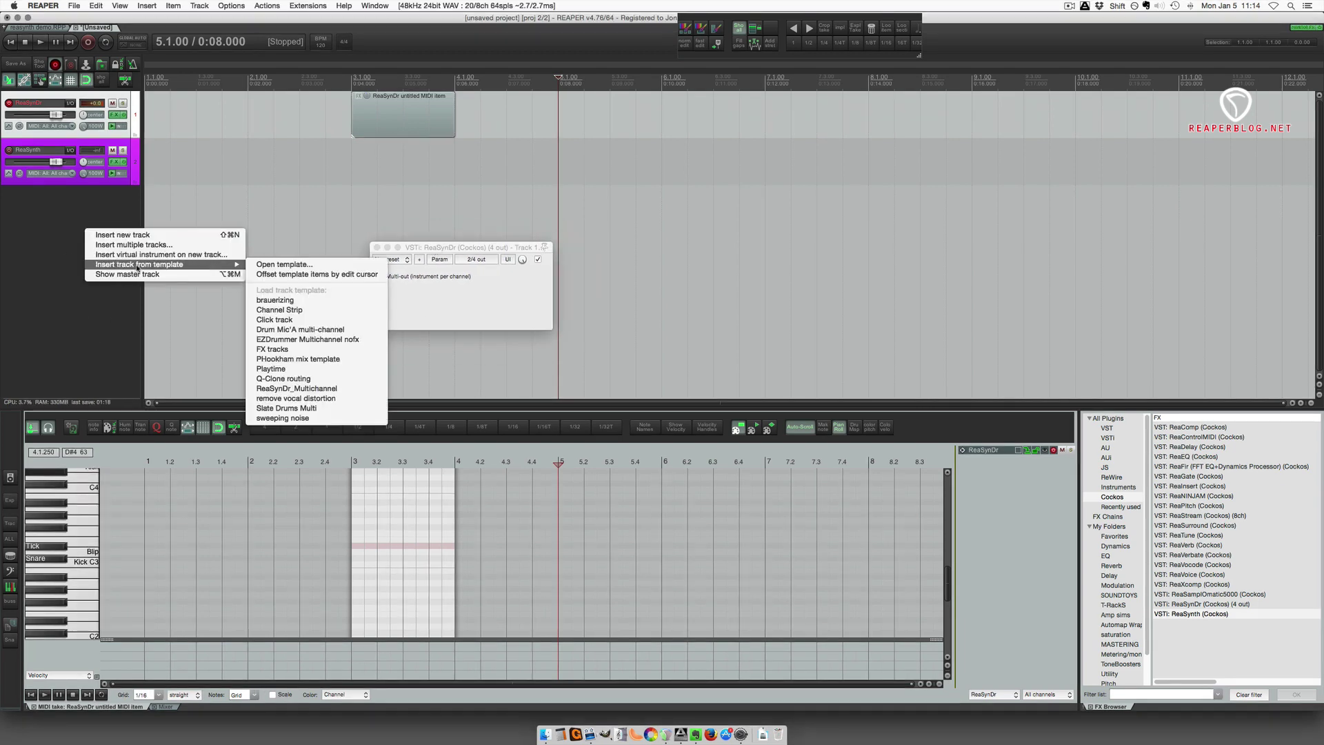
click(257, 409)
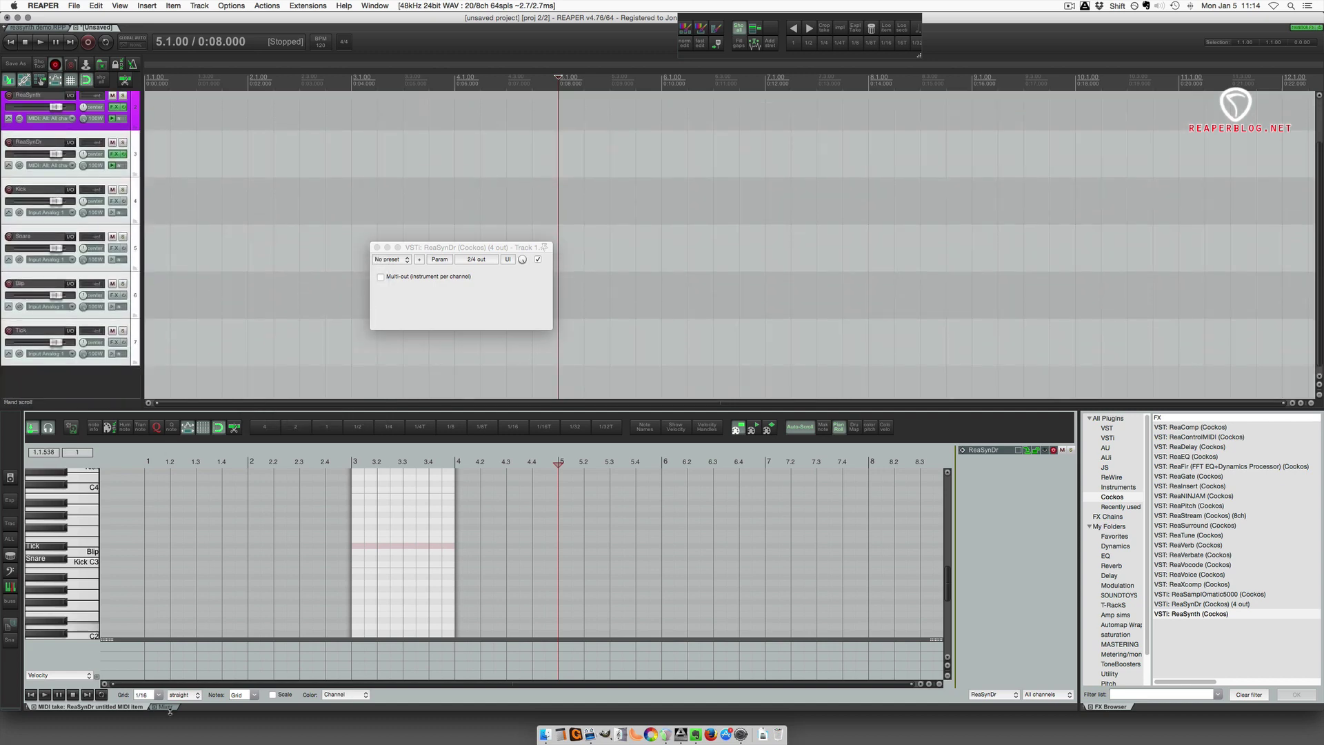
Step: Show the mixer, select ReaSynDr drum track 3, then select the ReaSynth track
click(164, 706)
click(559, 507)
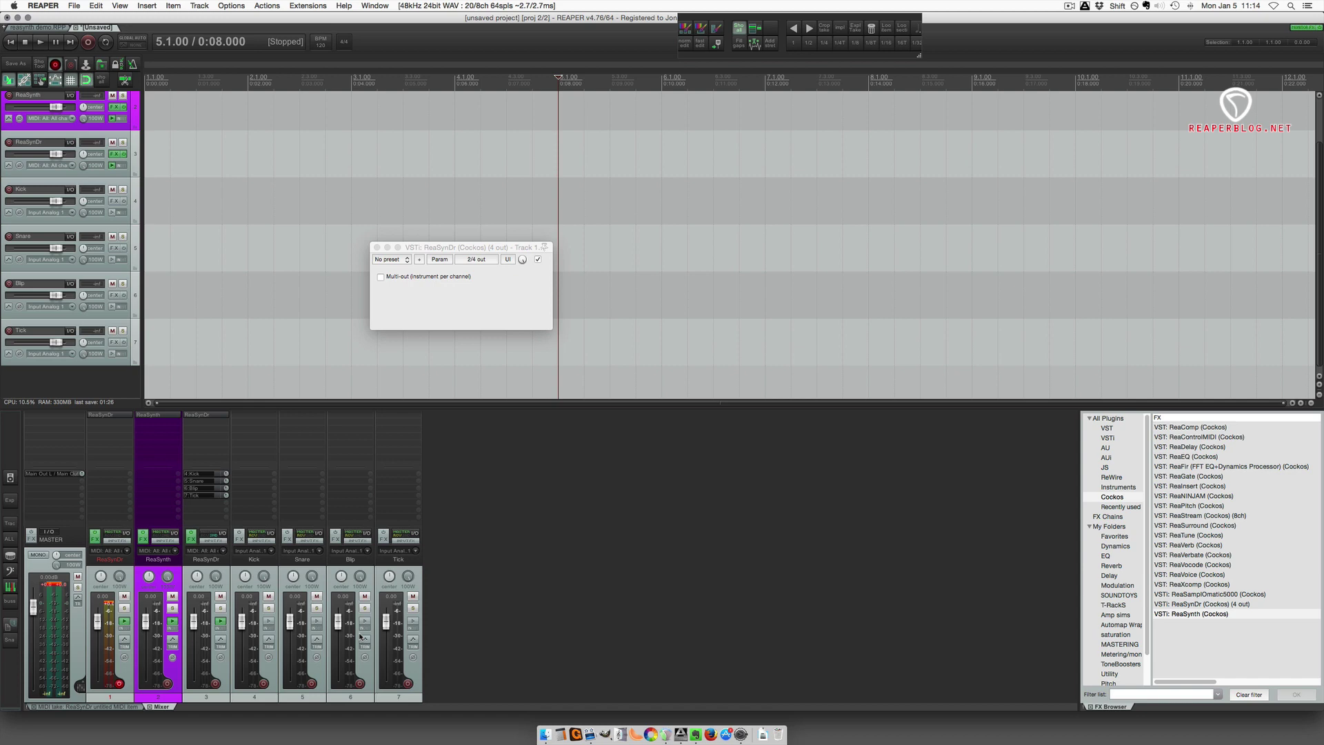
click(221, 701)
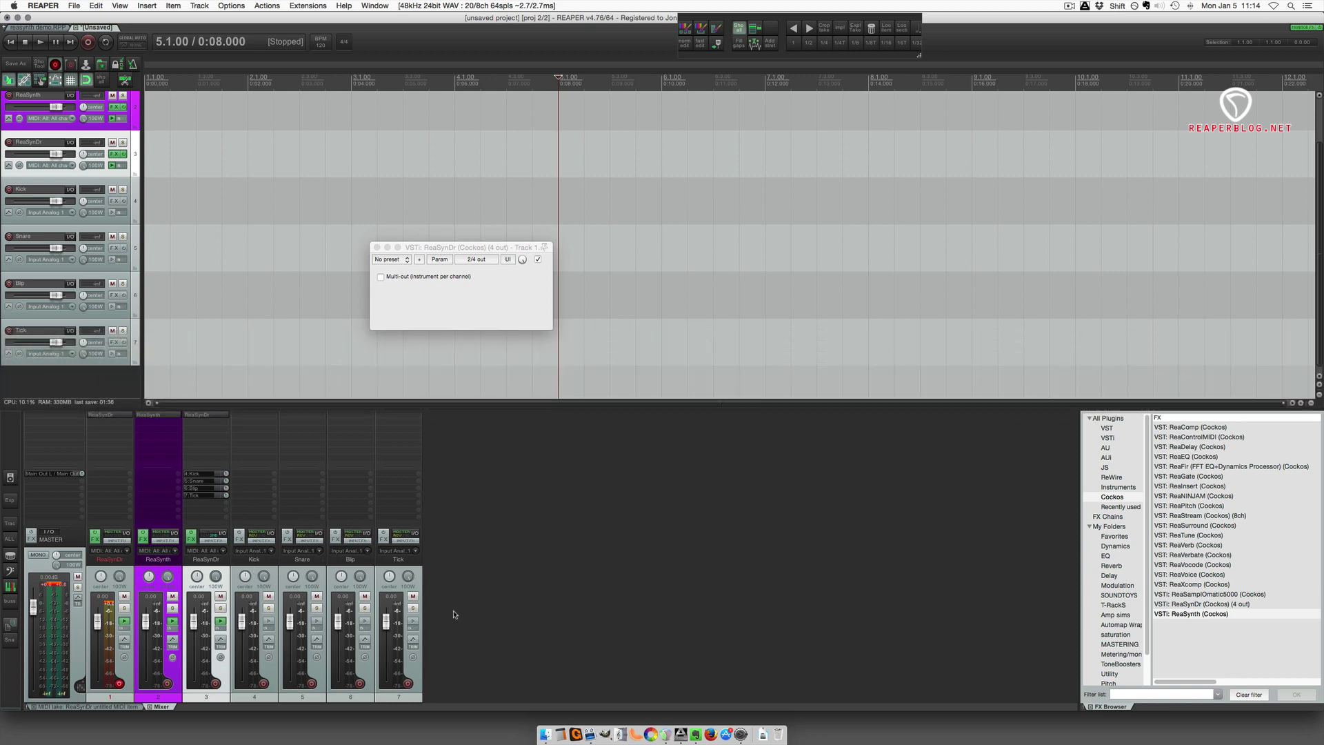
scroll(96, 125, up, 1)
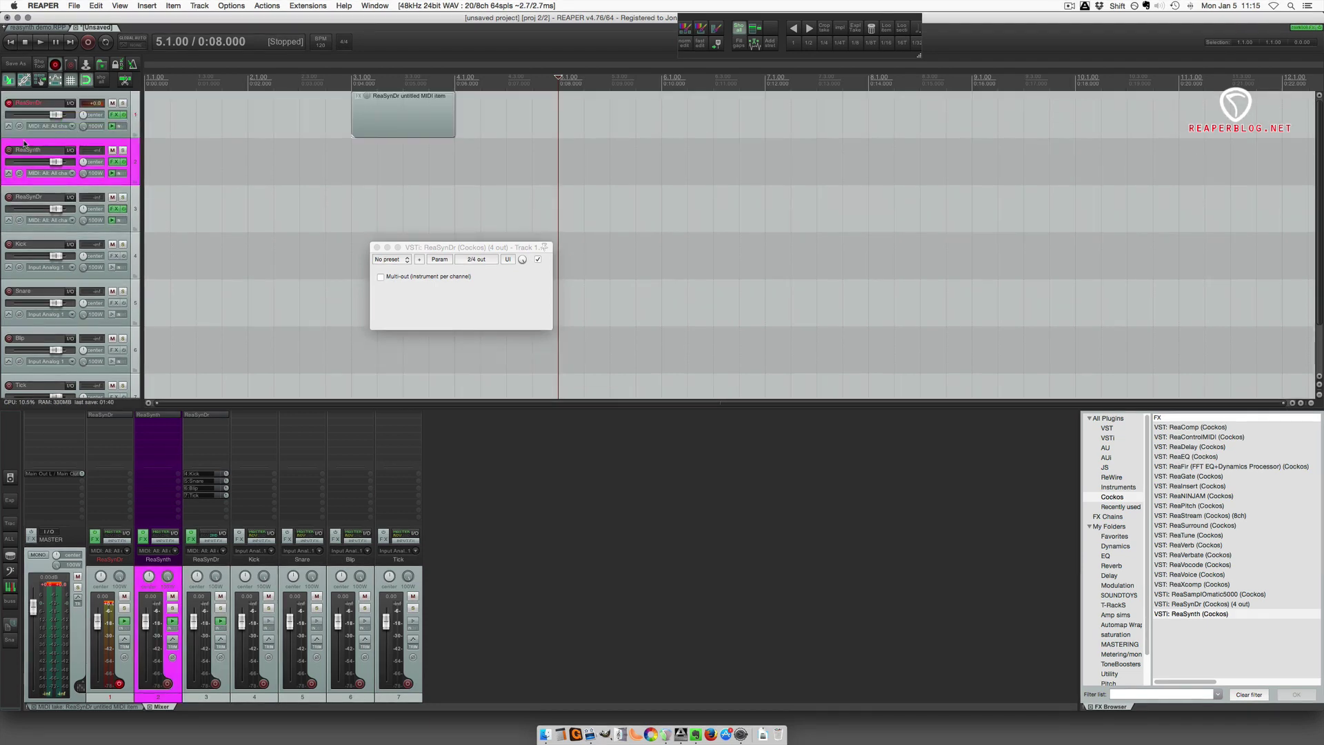
click(17, 190)
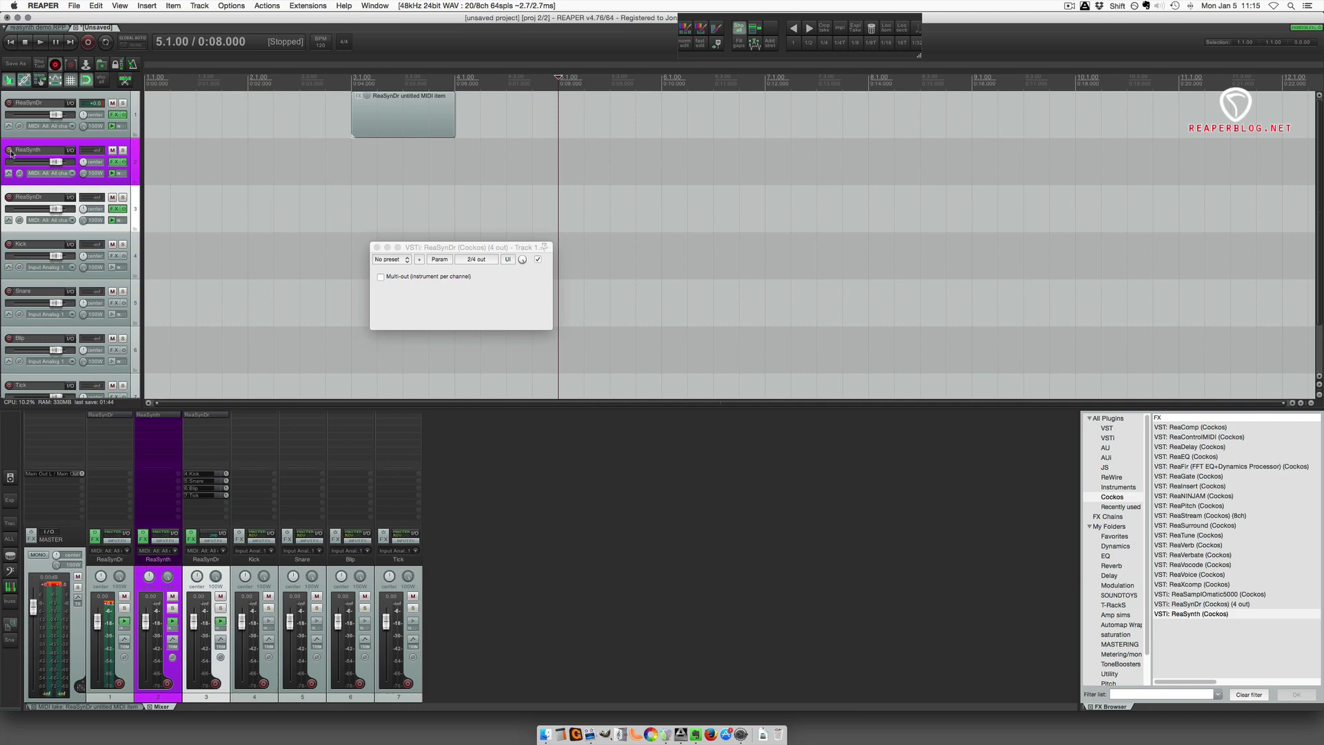
Step: Open track 2's ReaSynth, lengthen the attack, drop sustain fully and shorten decay to ~2 s
click(114, 162)
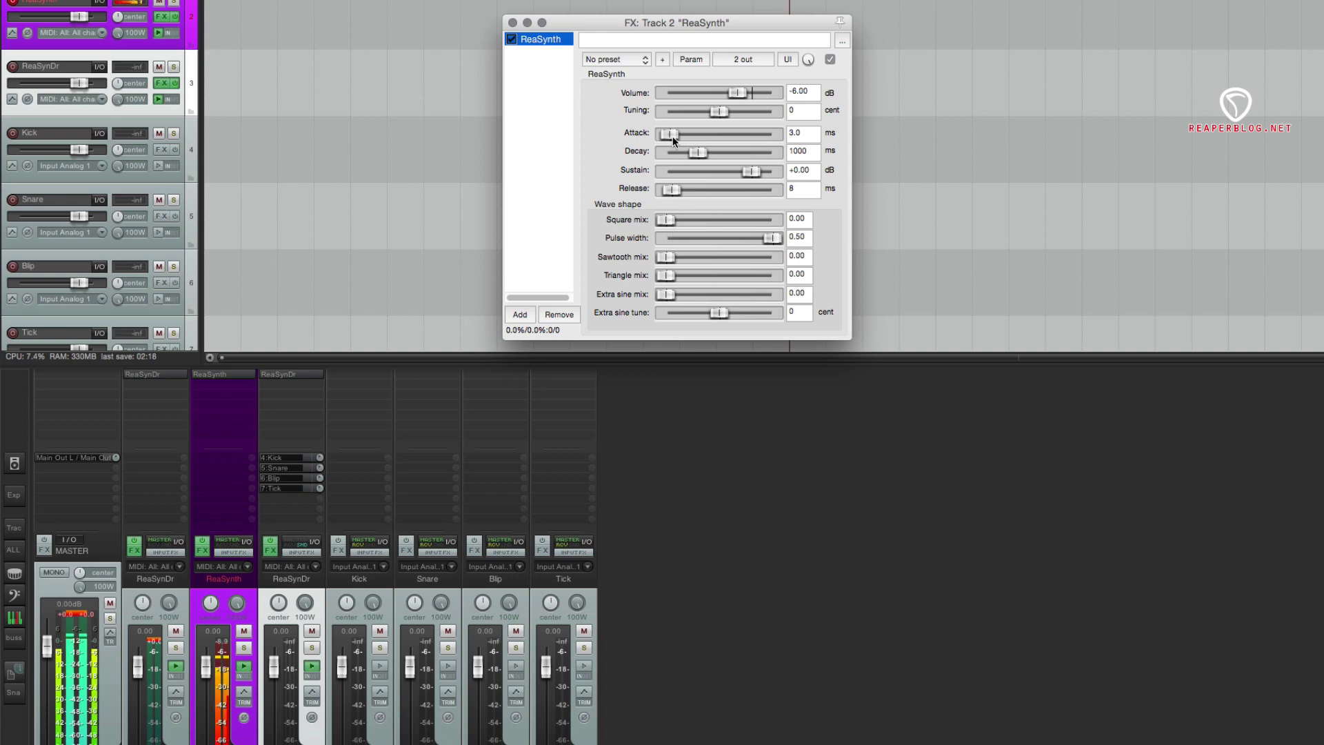
drag(673, 133, 737, 156)
drag(752, 171, 666, 172)
drag(744, 153, 715, 188)
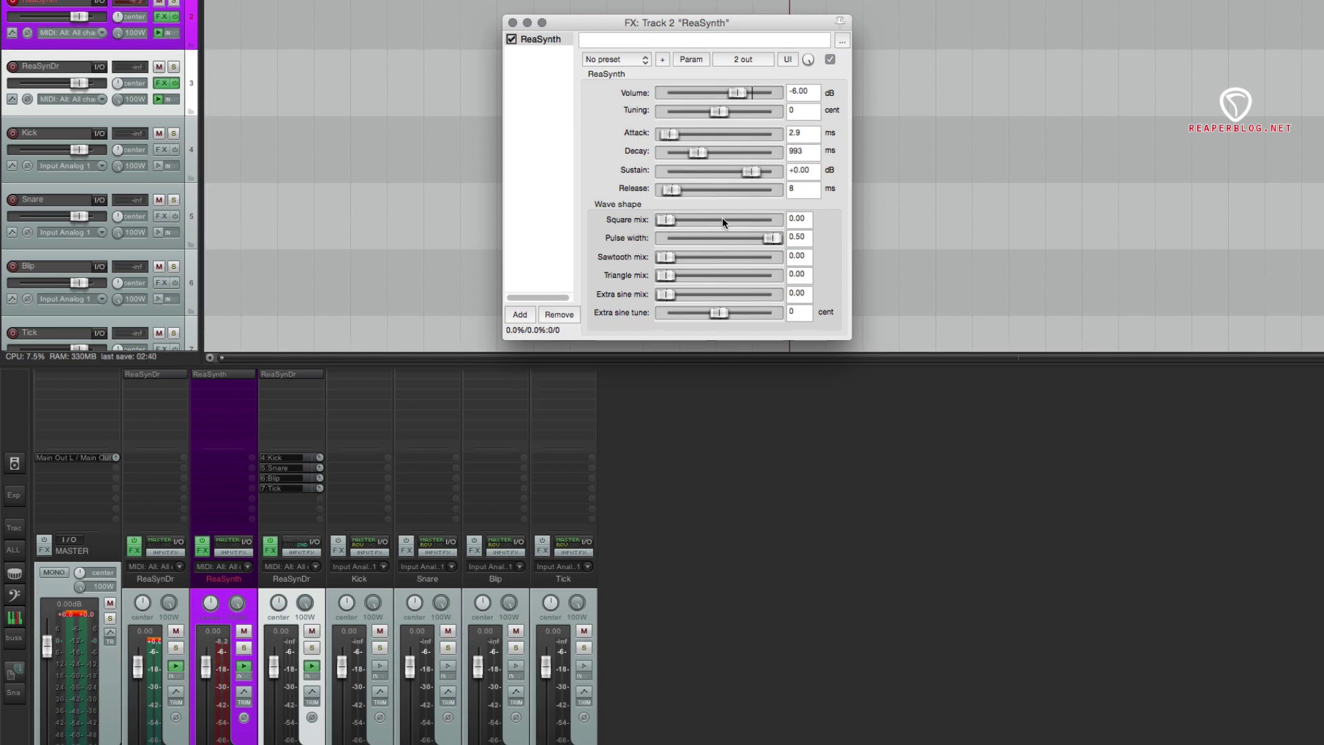
Step: Experiment with Square mix, lower Volume to -16.59 dB, then remove square and narrow pulse width
drag(672, 222, 785, 225)
drag(734, 220, 762, 220)
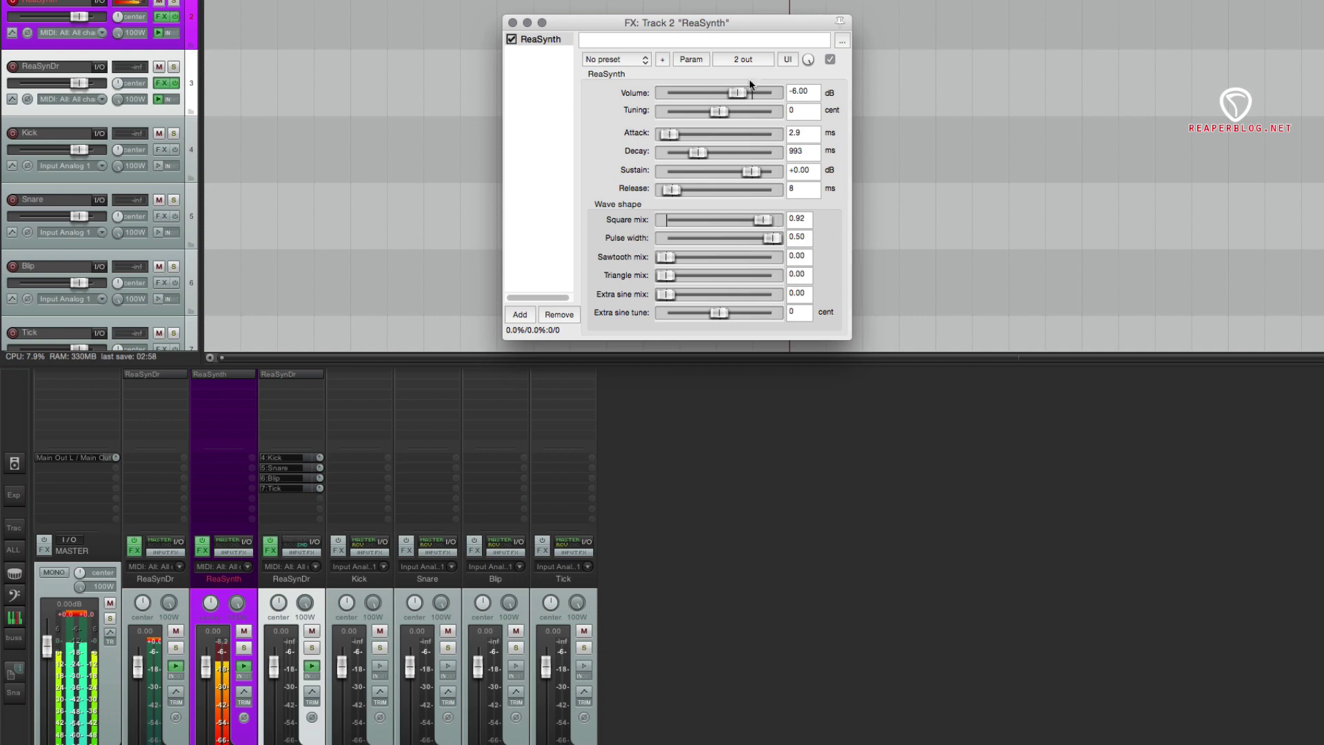
drag(746, 91, 727, 95)
drag(762, 219, 786, 221)
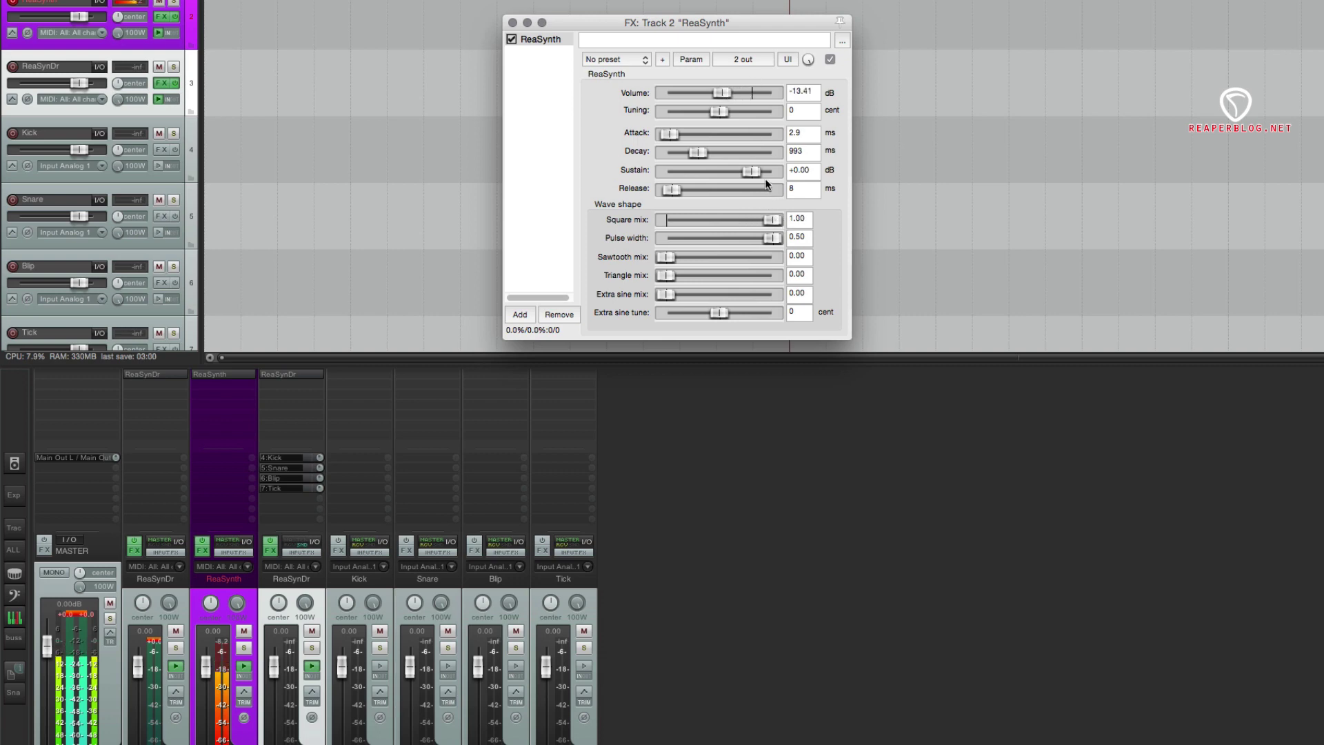
drag(732, 100, 727, 101)
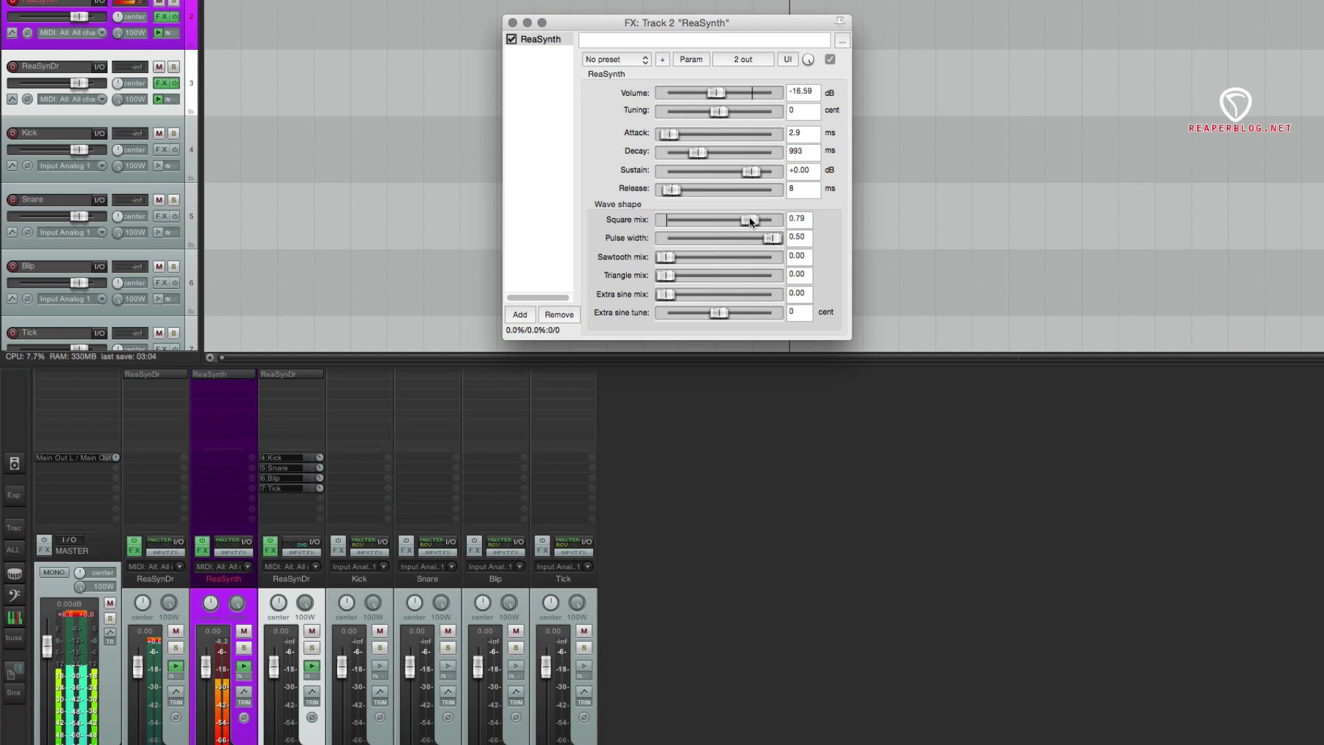
mouse_move(749, 216)
mouse_down()
mouse_move(660, 216)
mouse_move(776, 219)
mouse_up()
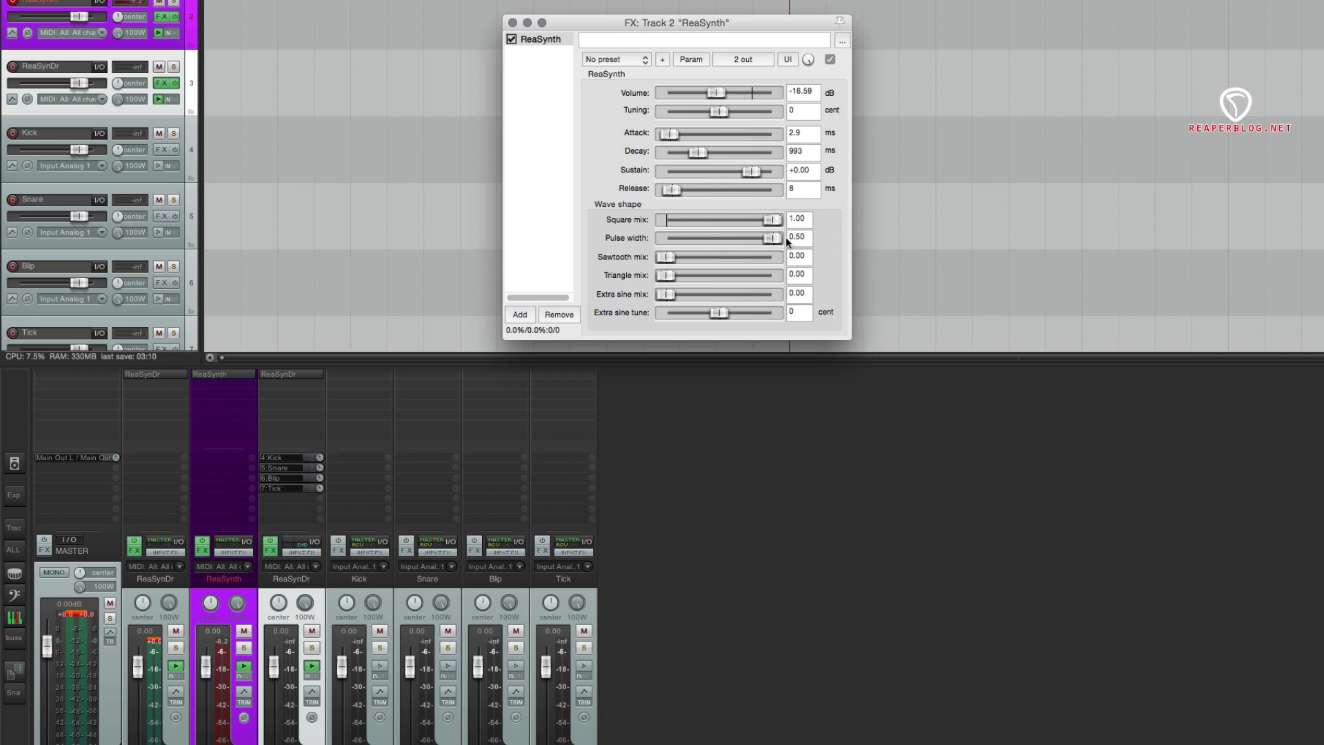
drag(773, 236, 752, 276)
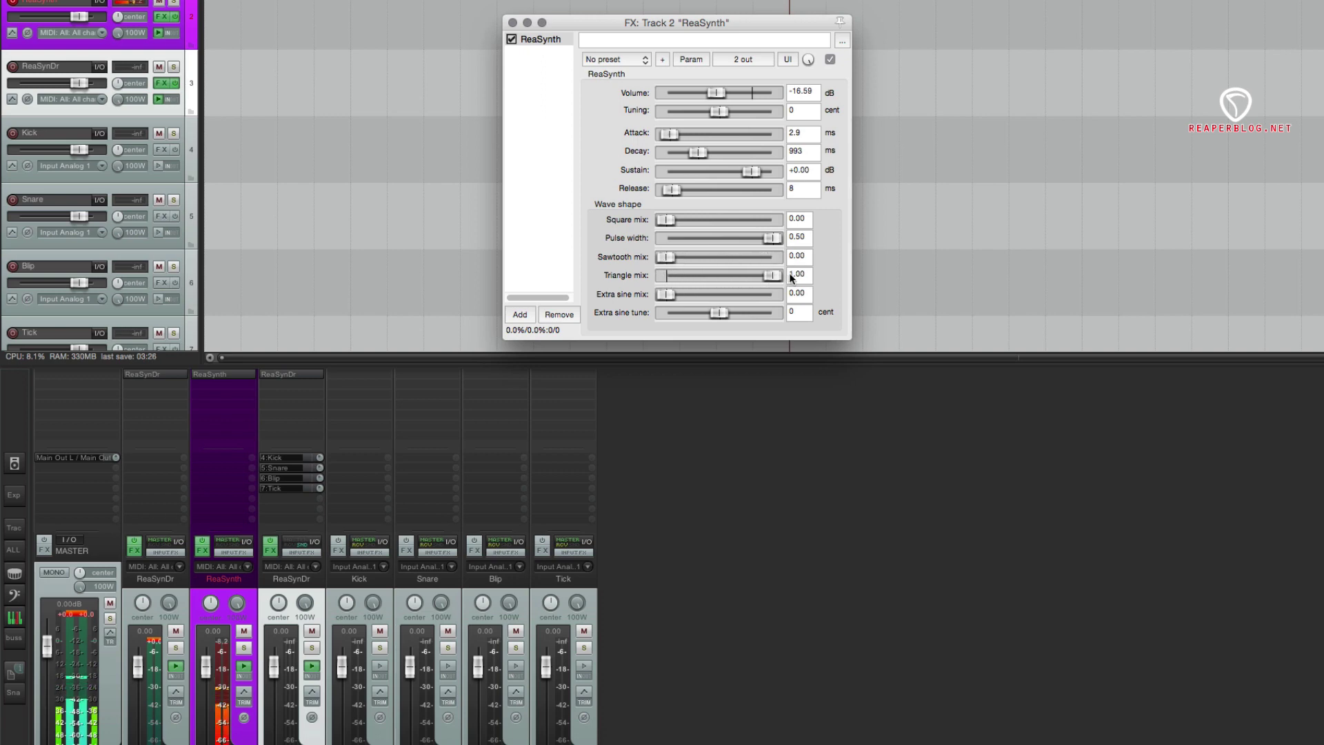
Step: Remove the triangle wave, blend in extra sine tuned to 1200 cents, and set Volume -7.43 dB
drag(713, 91, 739, 92)
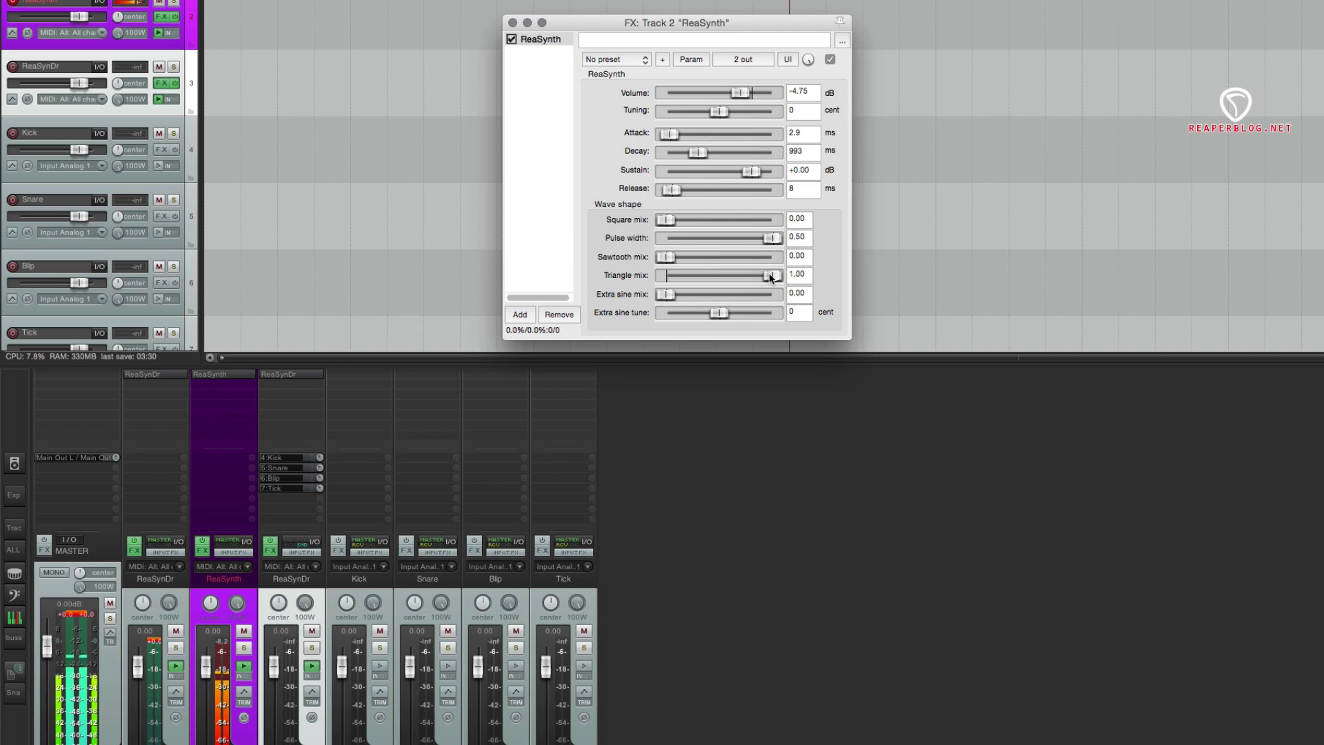
drag(772, 276, 567, 279)
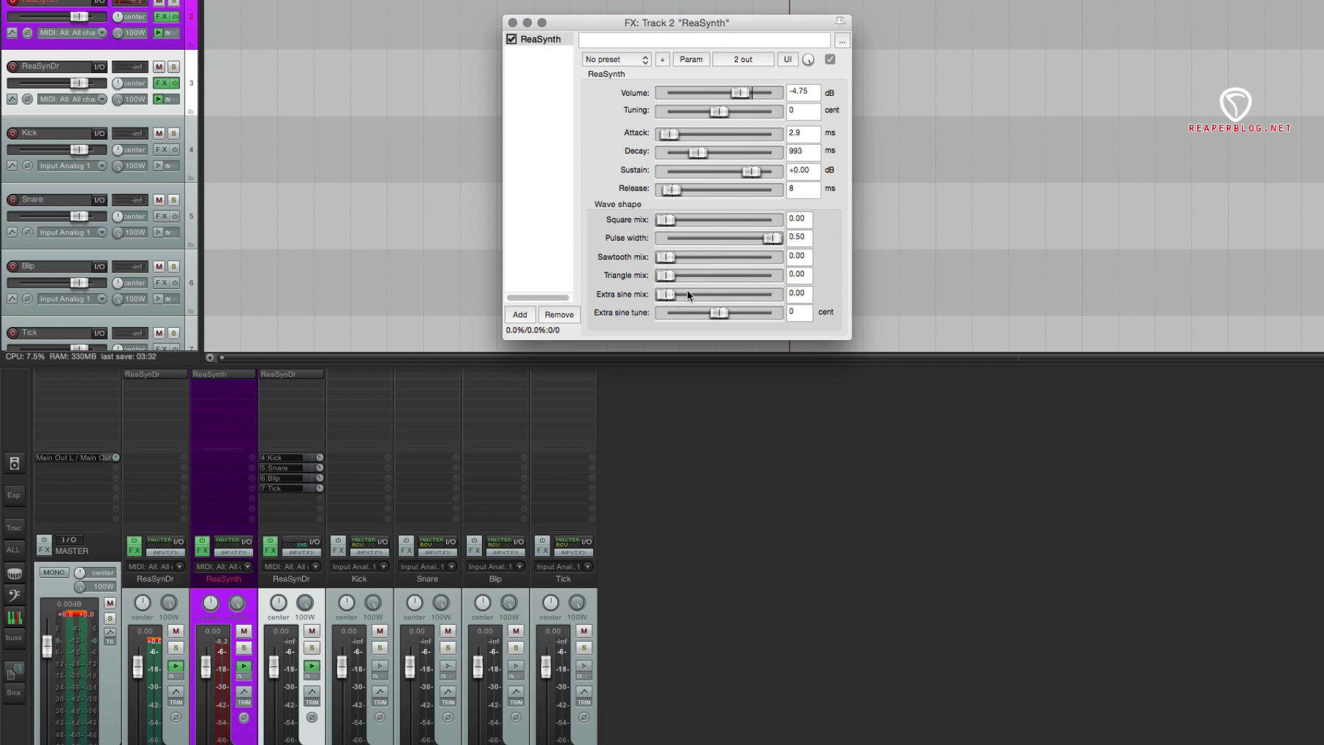
drag(666, 297, 738, 297)
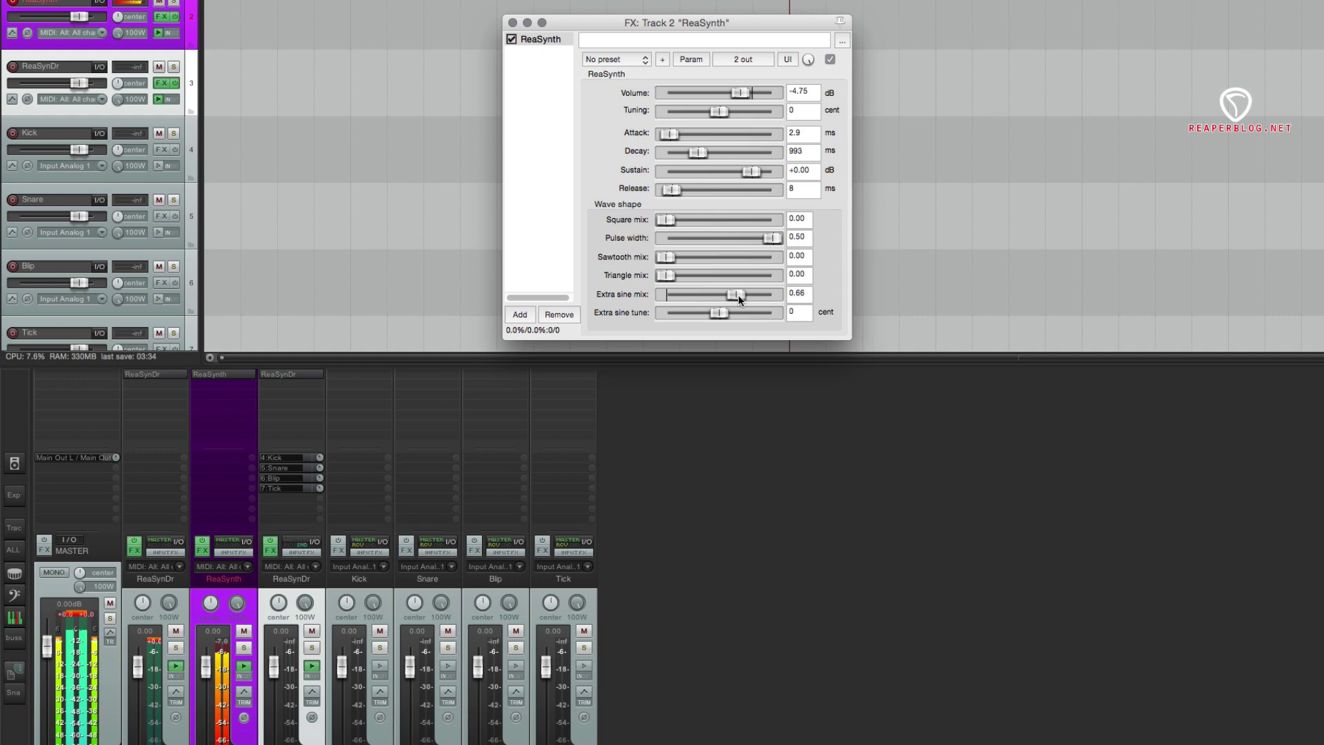
drag(739, 94, 730, 93)
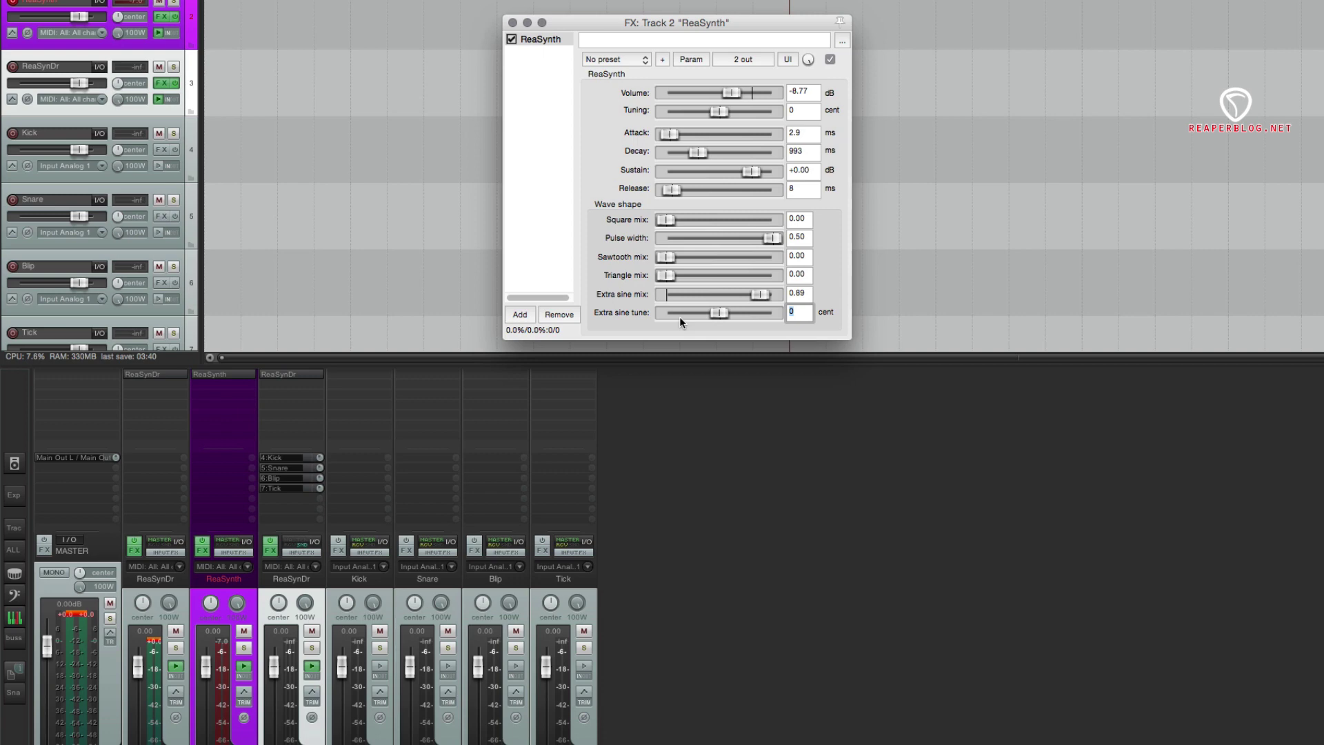
text(1200)
drag(732, 88, 736, 95)
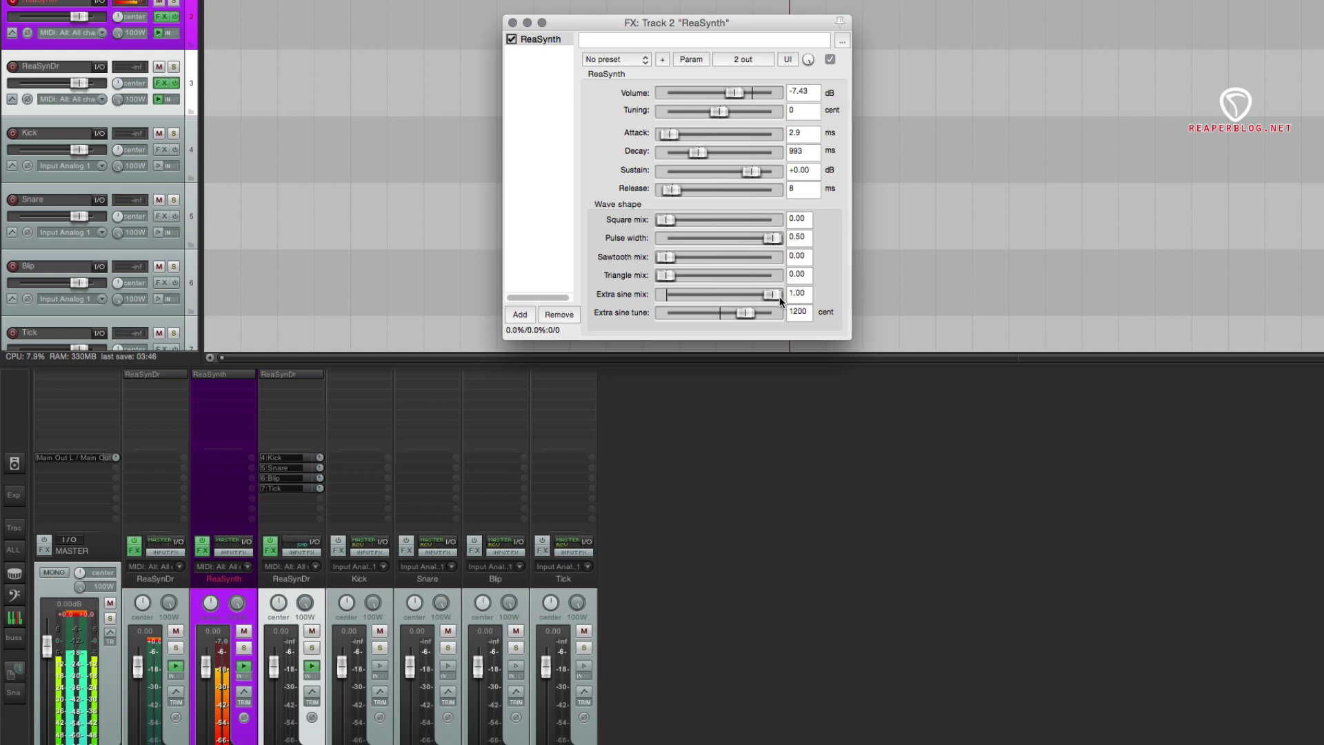
Step: Set Tuning to -1200 cents and Extra sine mix to 0.94
drag(666, 294, 784, 297)
click(800, 112)
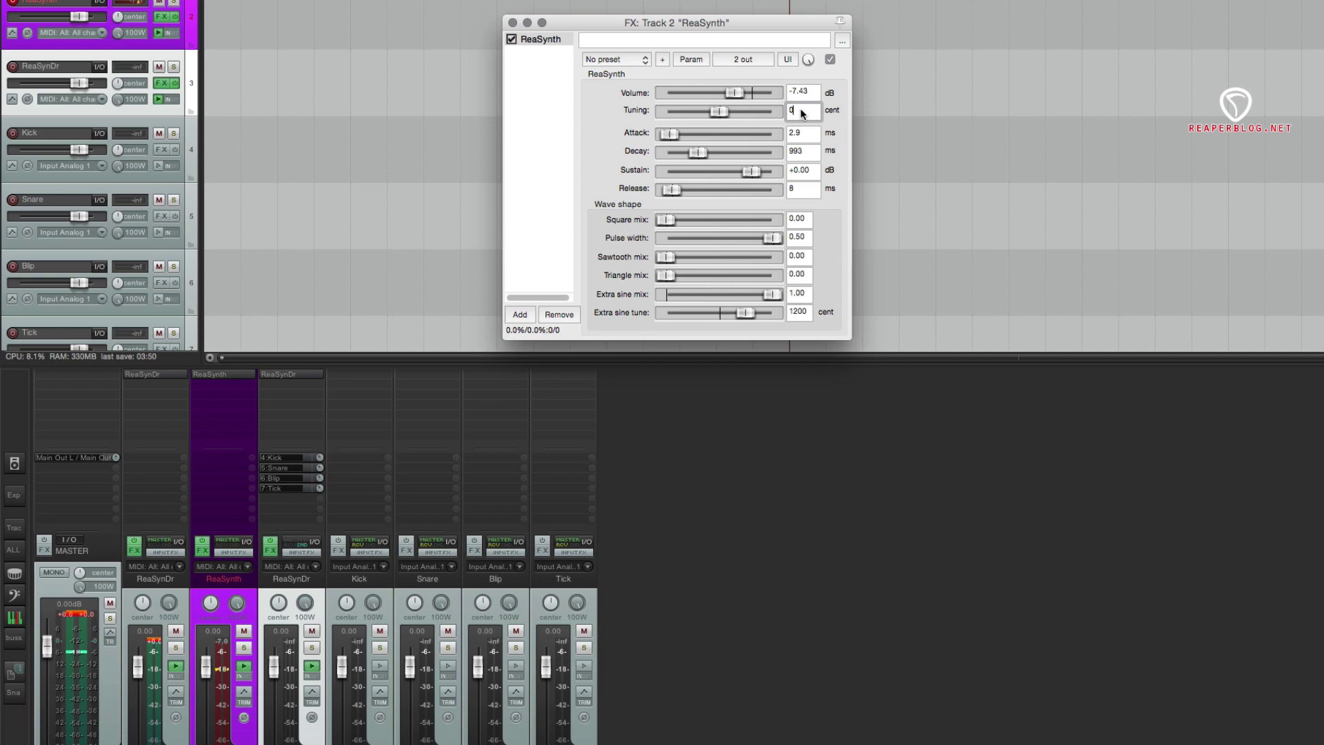
text(-1200)
key(Return)
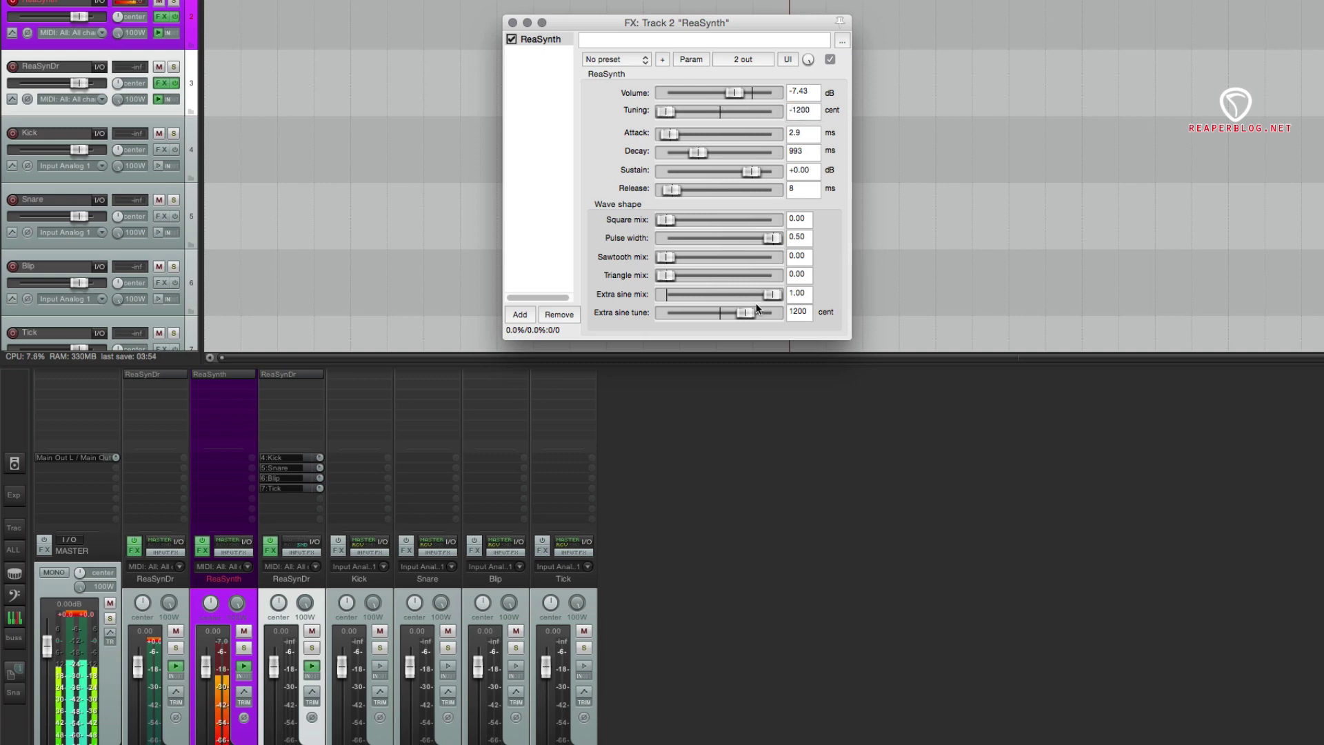
mouse_move(777, 296)
mouse_down()
mouse_move(673, 296)
mouse_move(772, 295)
mouse_up()
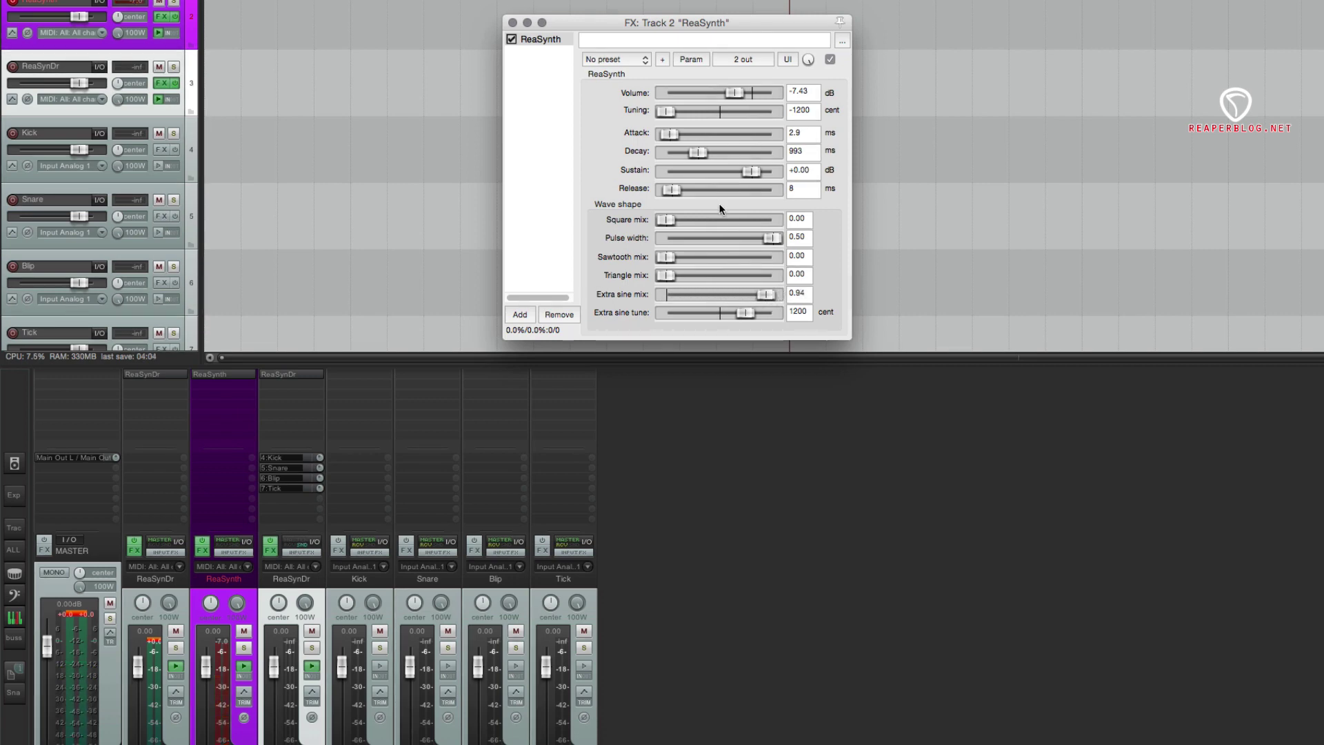
Step: Audition the presets 1 - Clicky, 2 - More clicky and 3 - Sine Beep
click(613, 63)
click(659, 83)
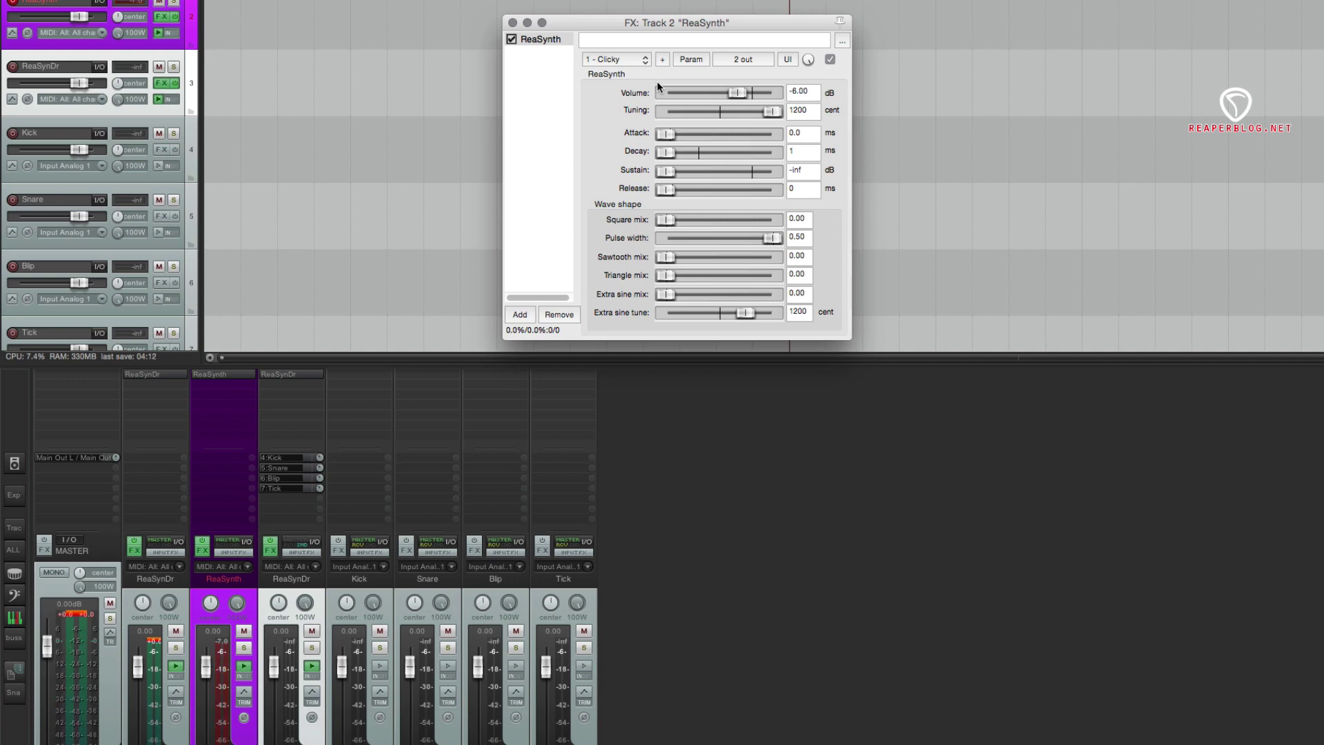
click(607, 58)
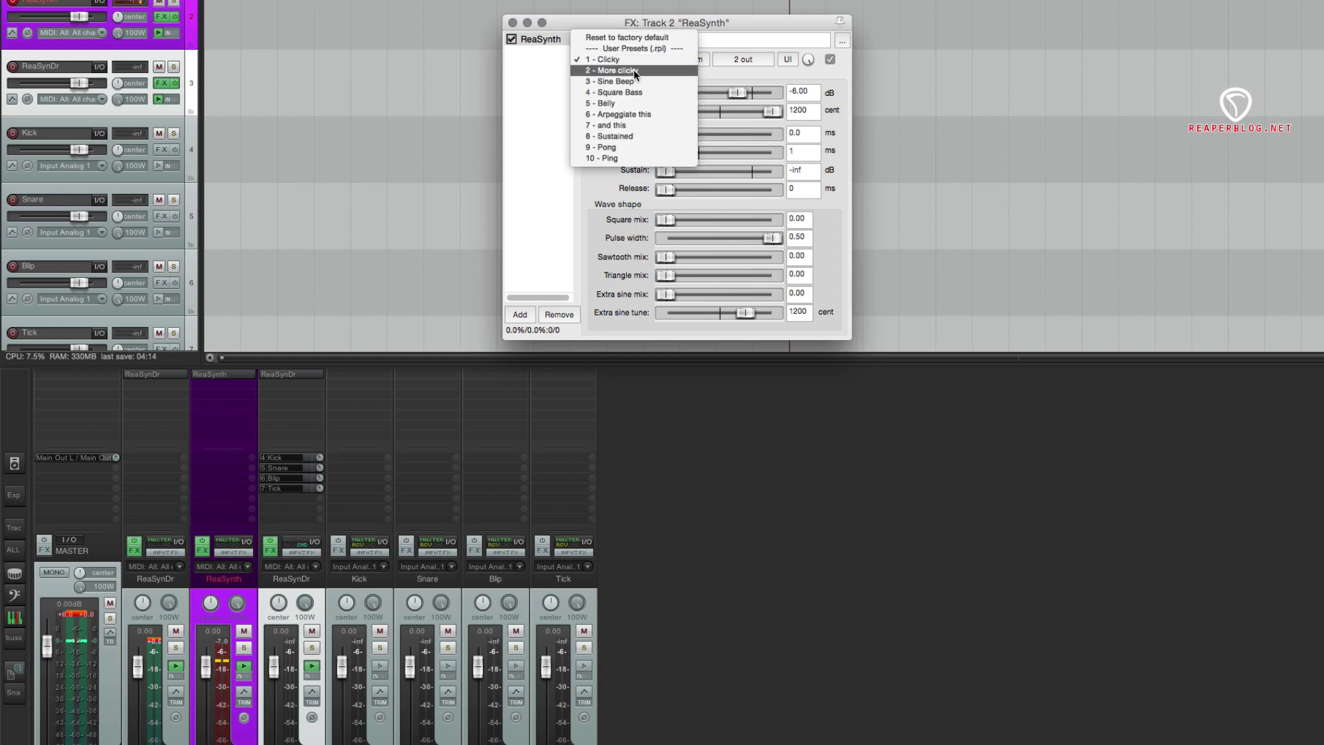
click(635, 71)
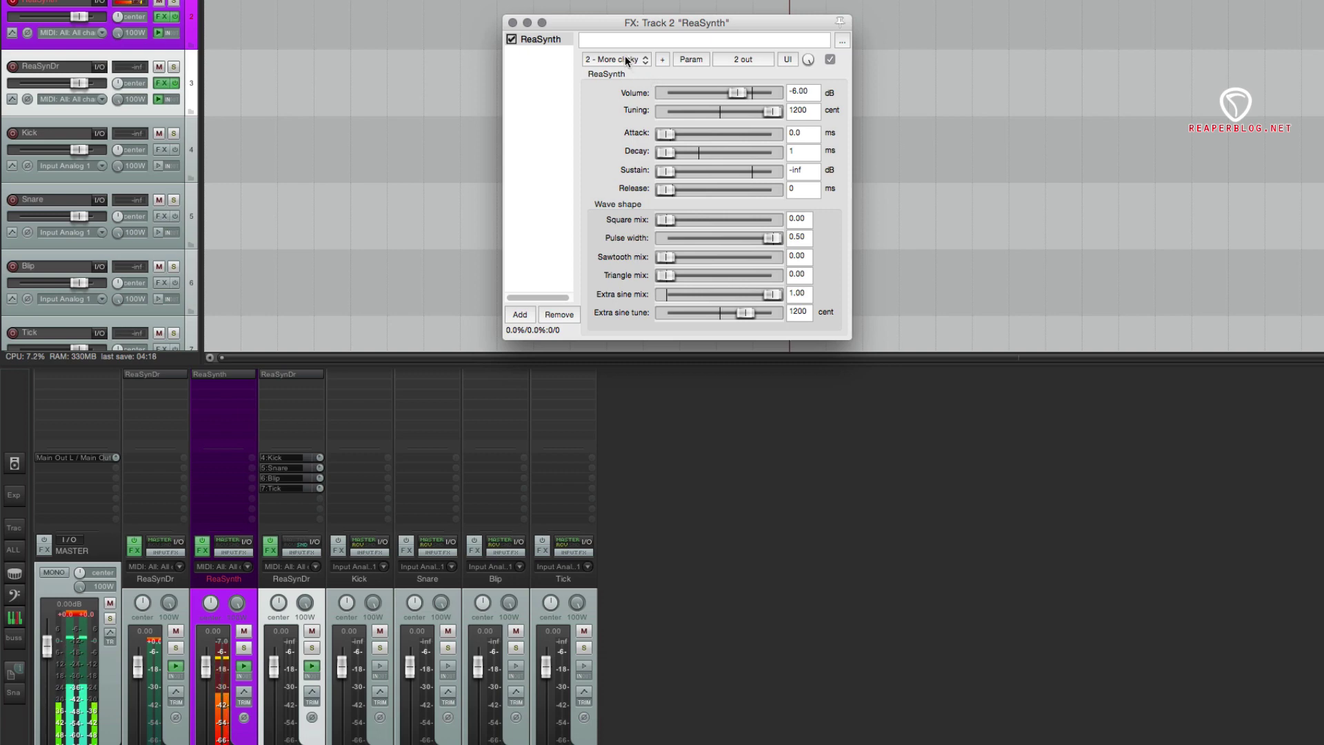
click(625, 58)
click(640, 69)
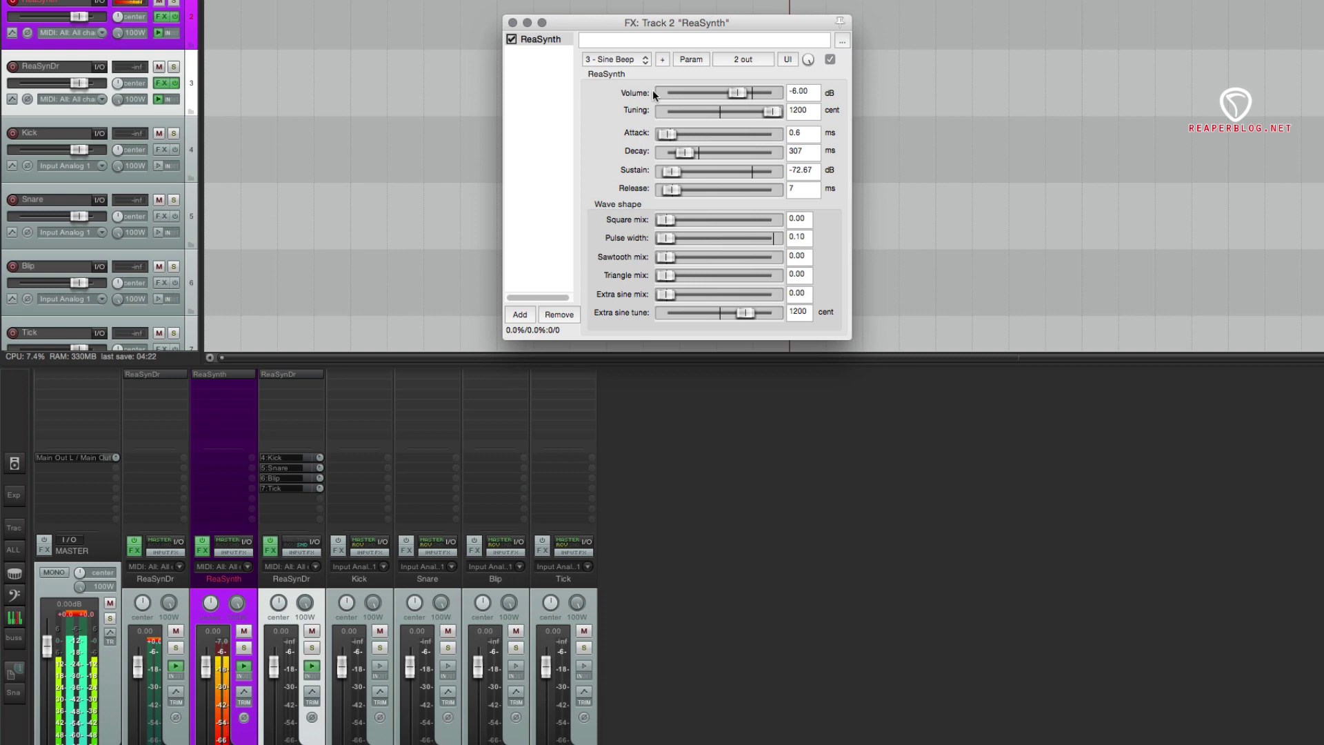
Step: Load the 4 - Square Bass preset, then switch to 5 - Belly
click(629, 59)
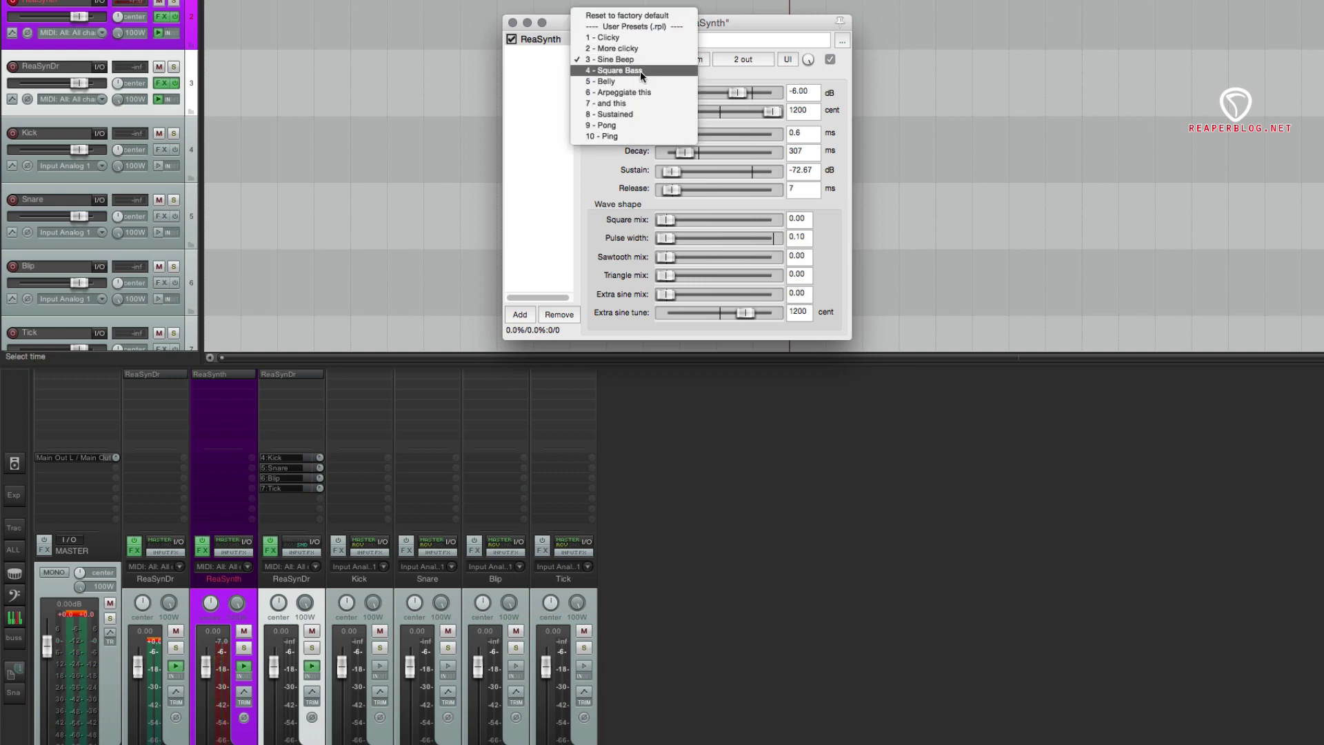
click(640, 71)
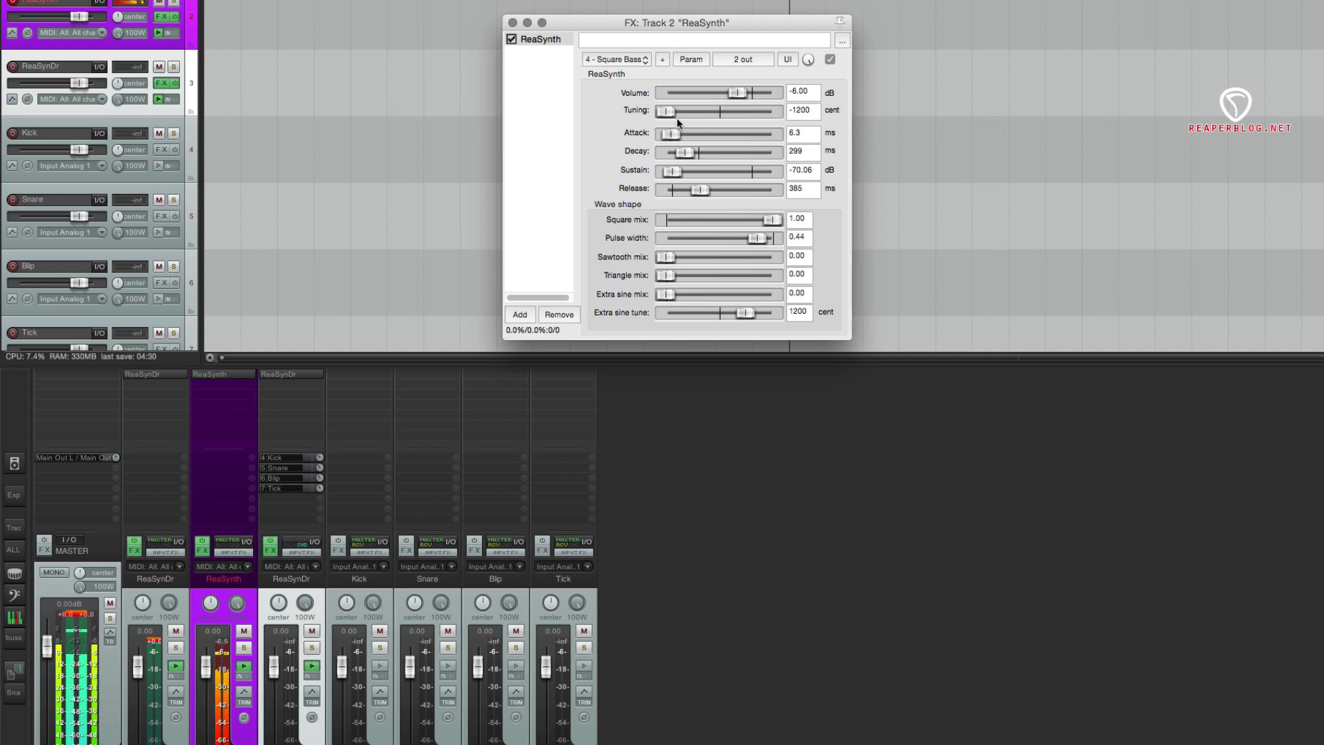
click(624, 60)
click(617, 71)
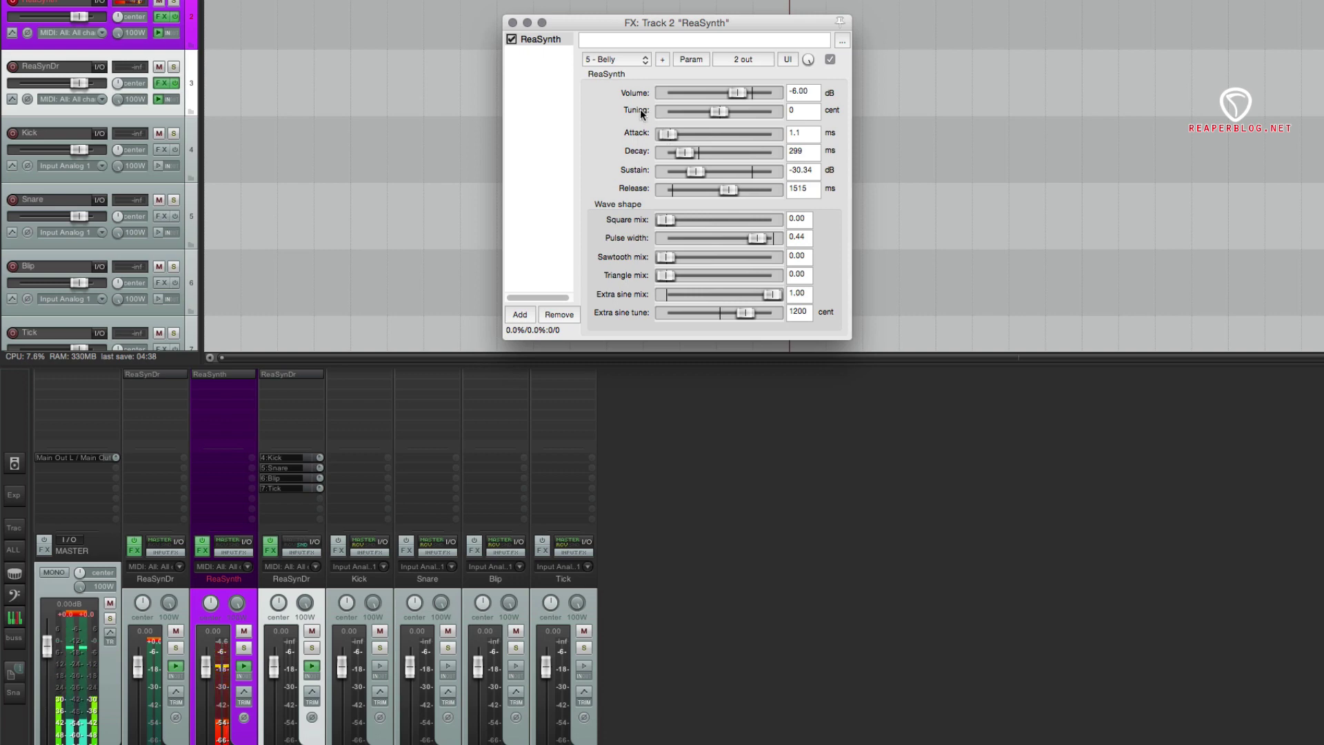
Step: Audition the presets Arpeggiate this, and this, and 8 - Sustained
click(619, 60)
click(622, 70)
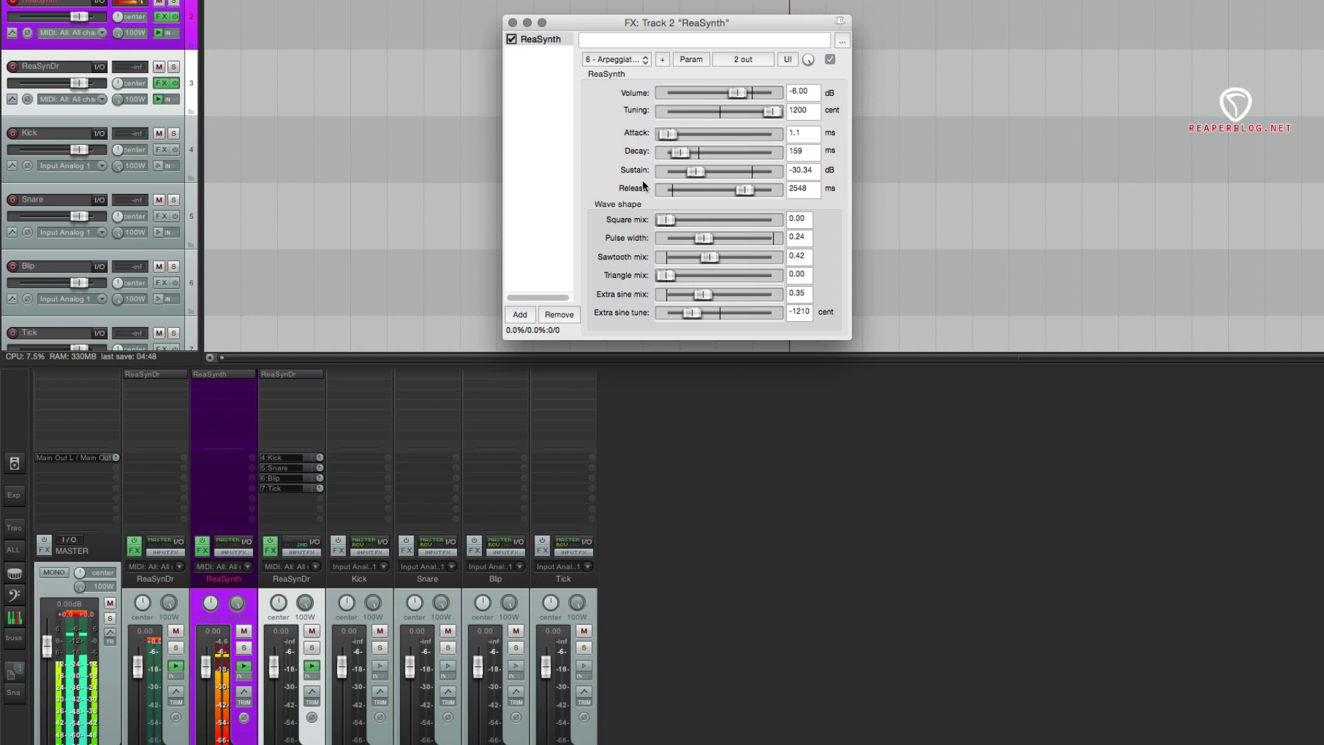
click(624, 59)
click(630, 69)
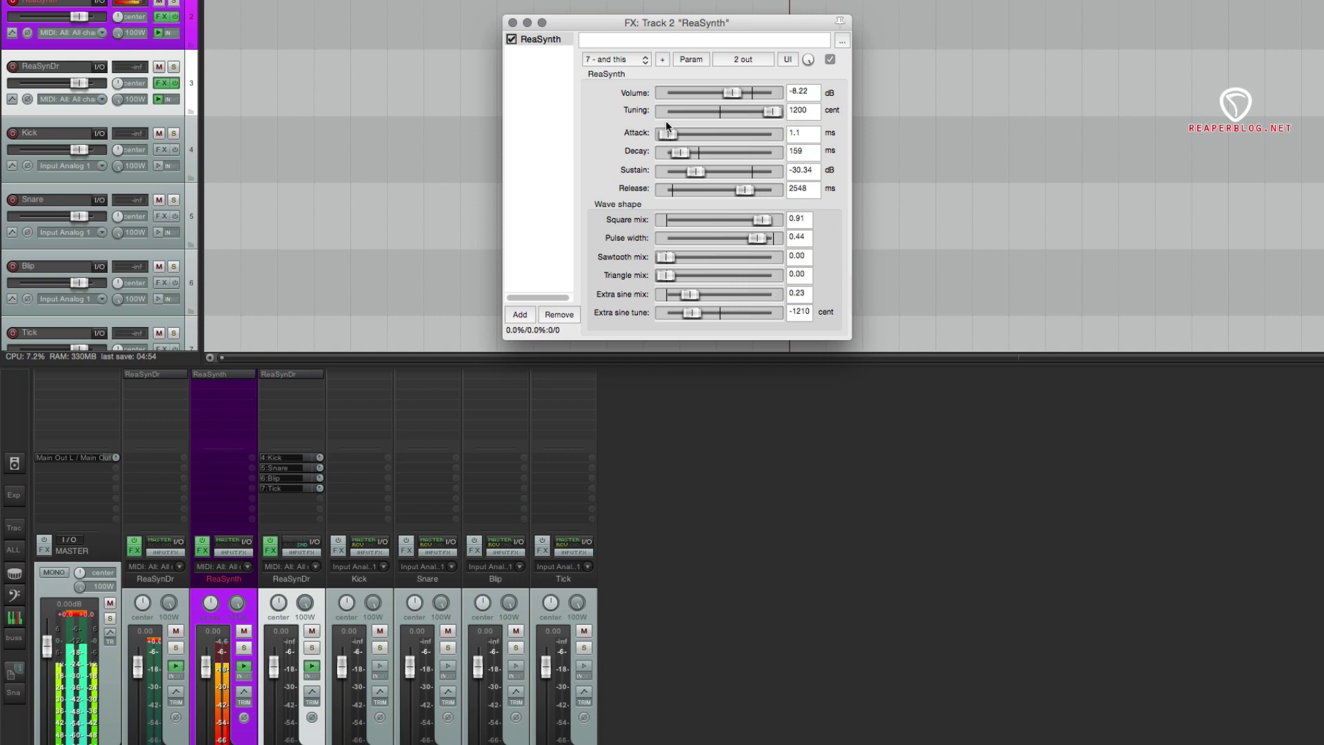
click(629, 58)
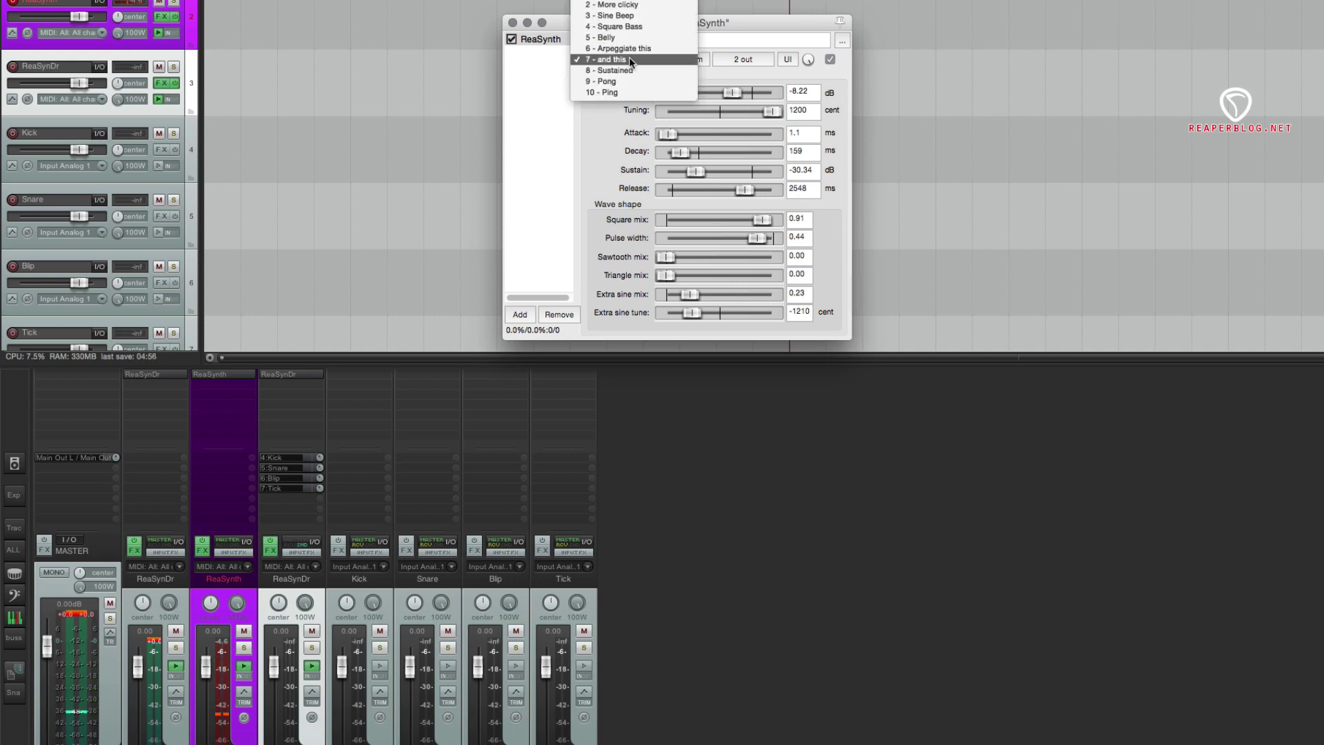
click(628, 70)
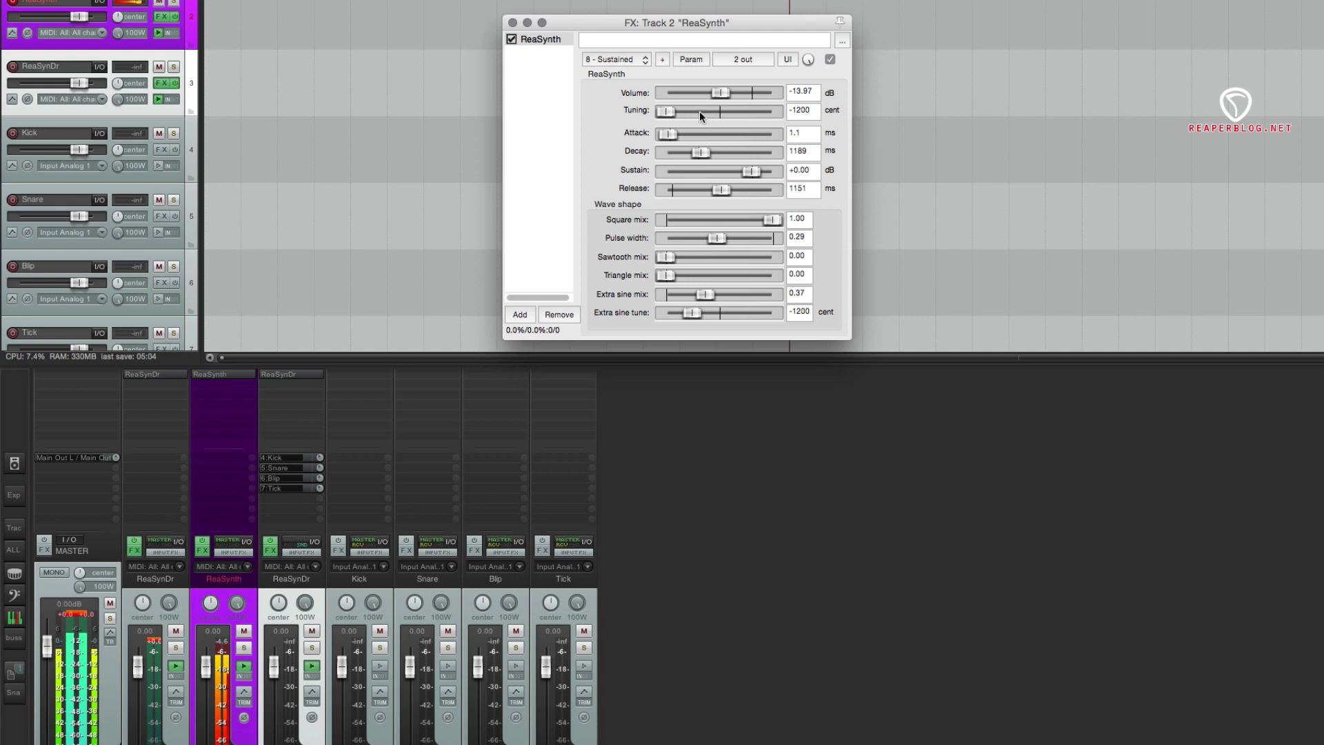
Step: Try the 9 - Pong preset, then settle on 10 - Ping
click(617, 60)
click(635, 78)
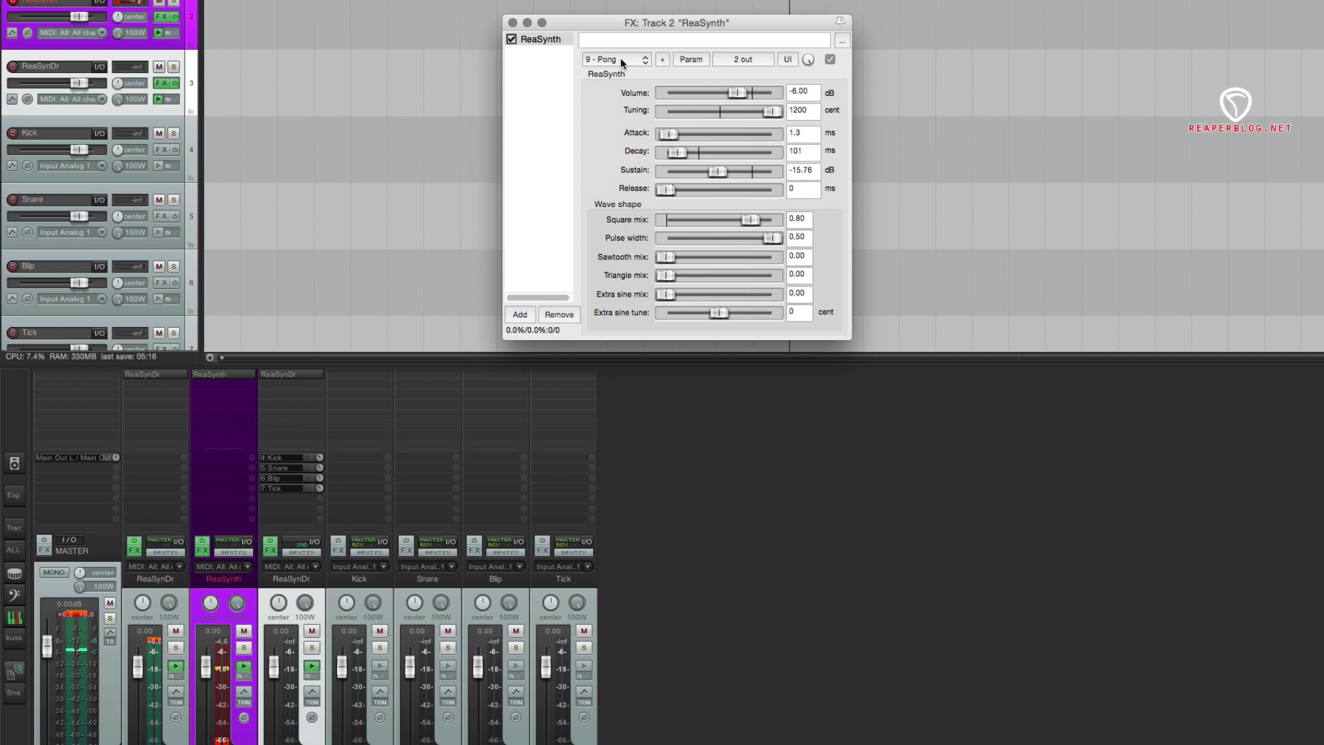
click(622, 61)
click(629, 71)
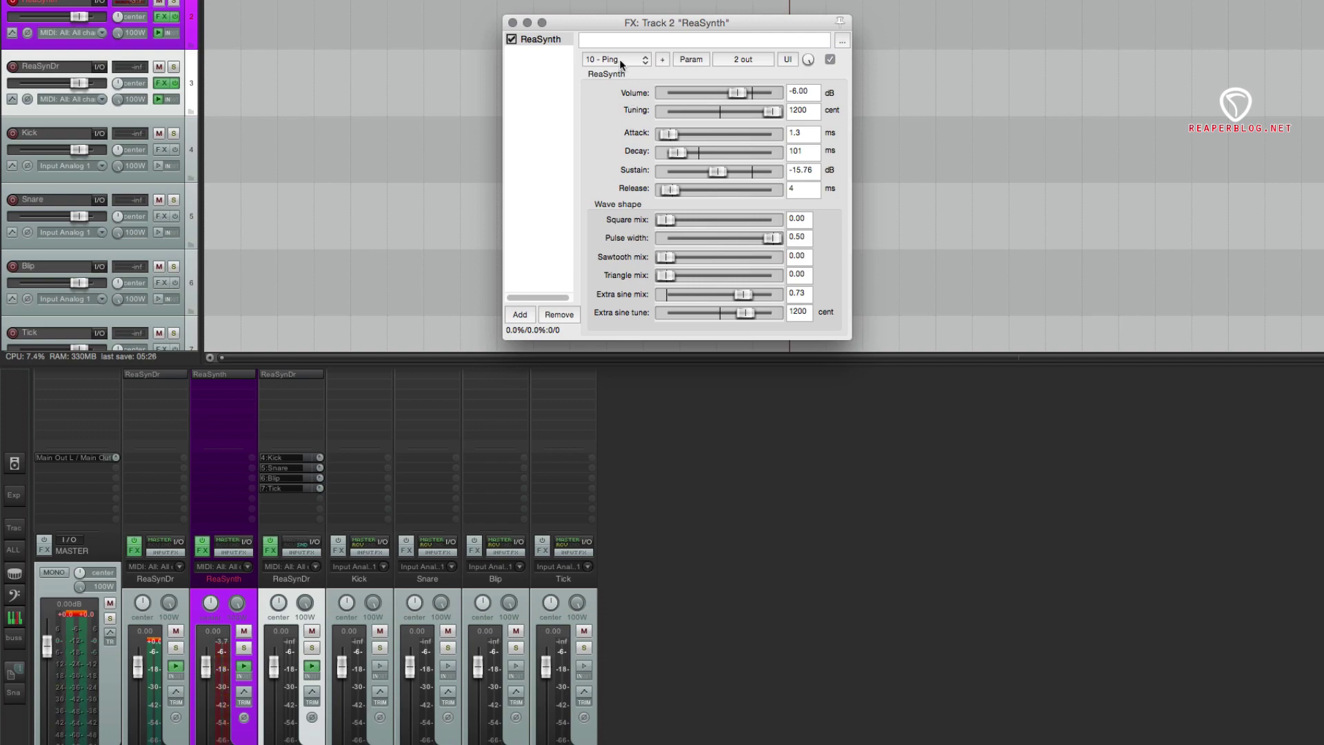
click(621, 65)
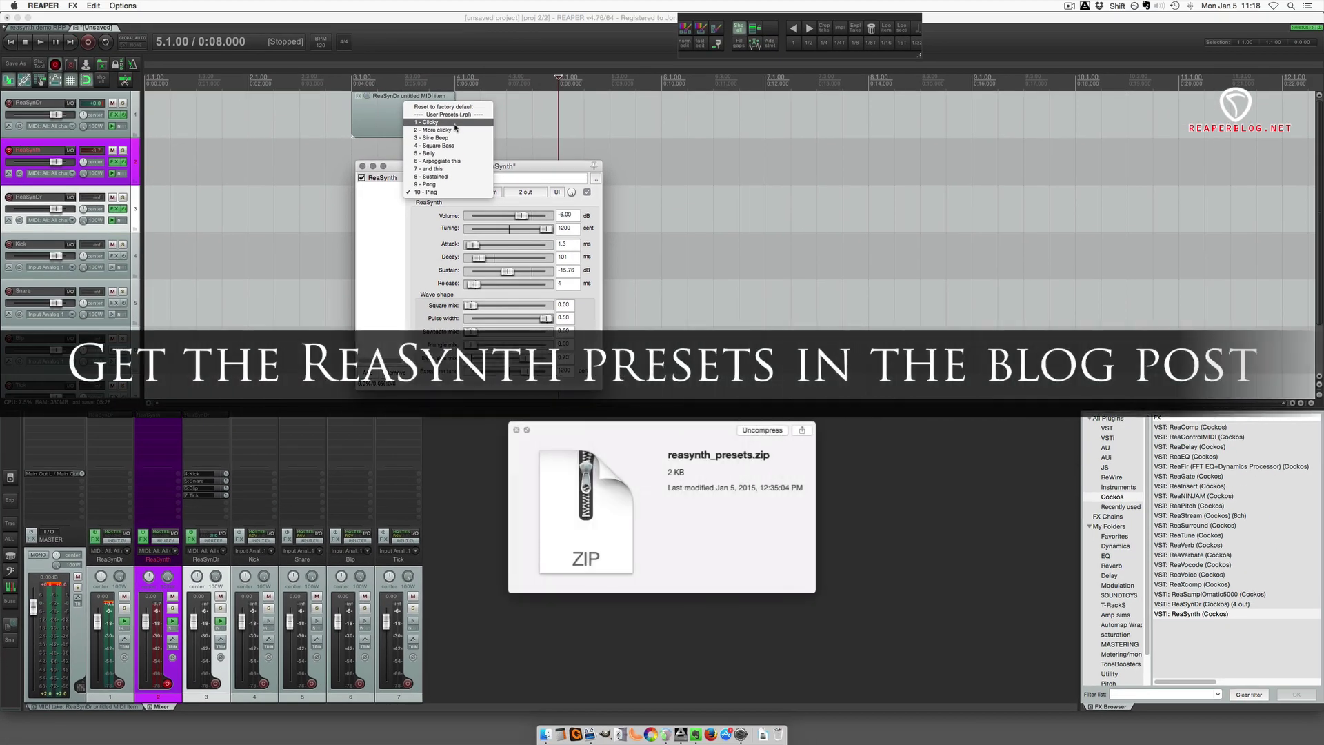
Step: Pick 9 - Pong, then reload the 1 - Clicky preset
click(437, 184)
click(437, 196)
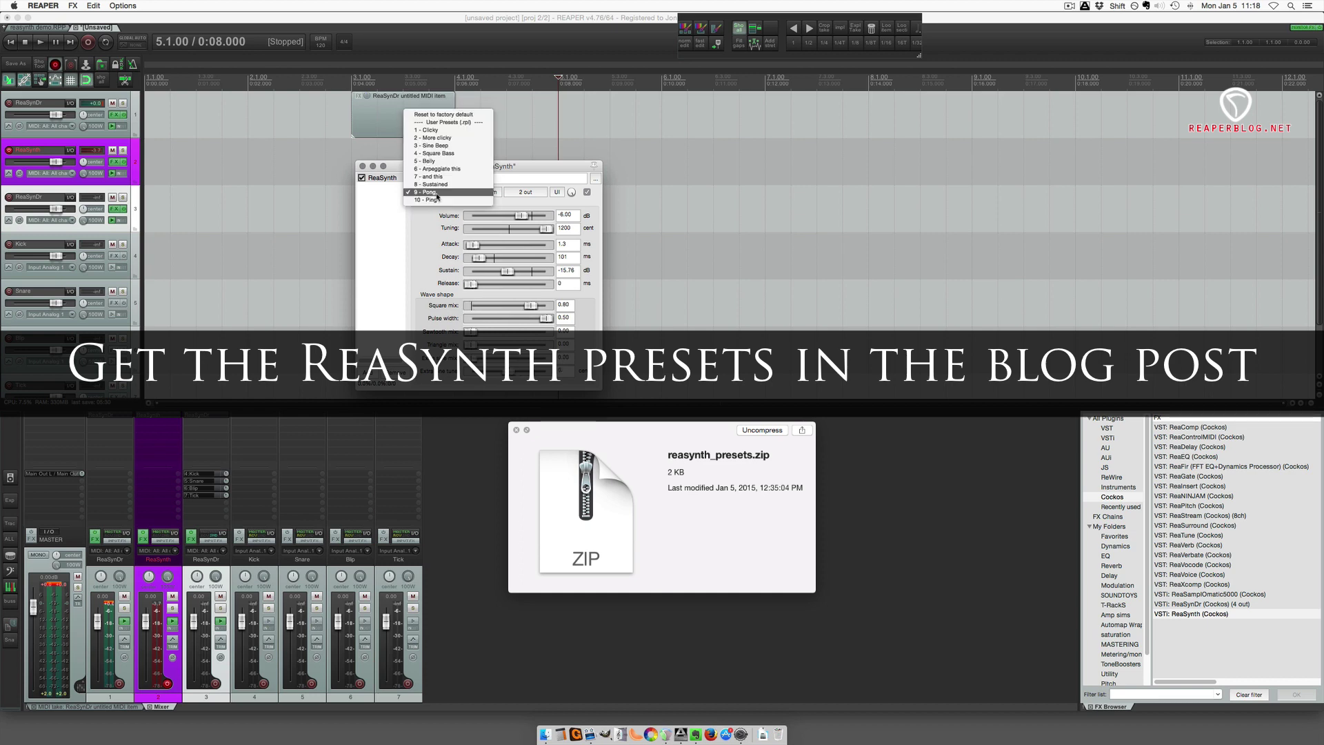
click(427, 129)
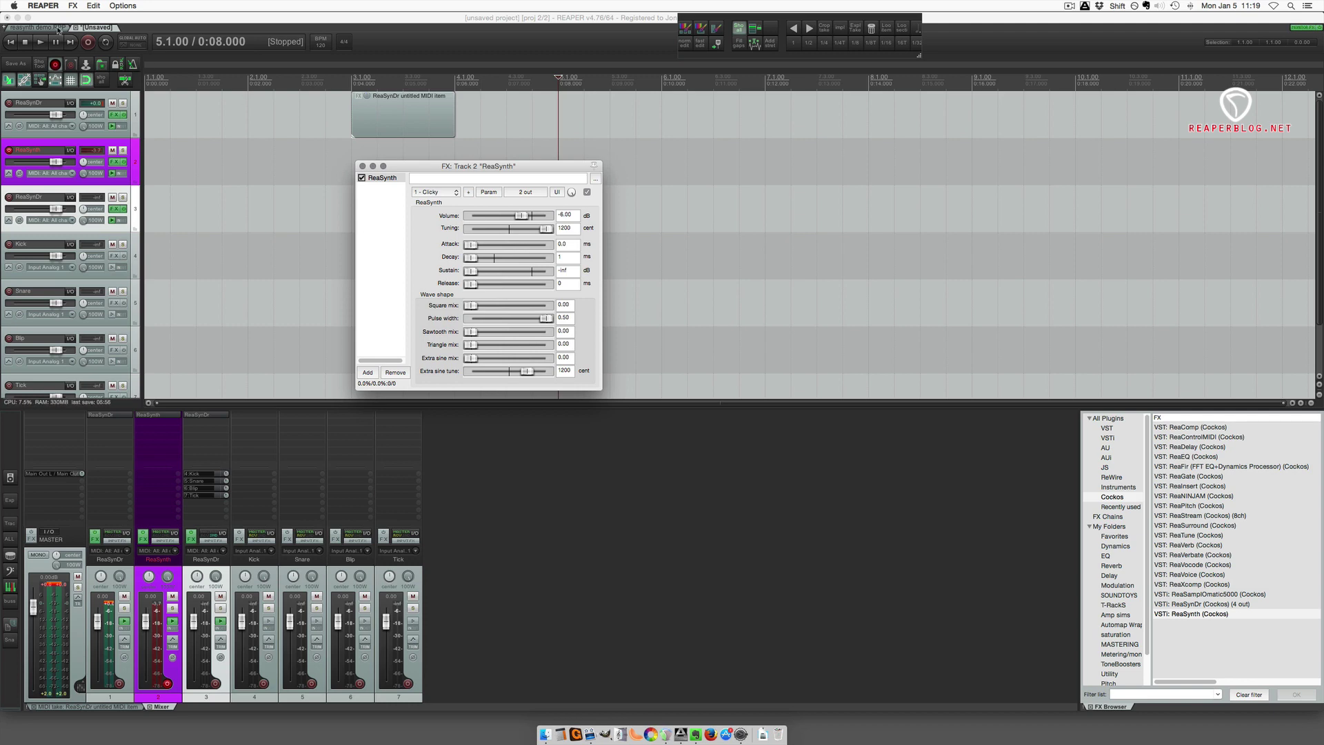
Step: Switch to the reasynth demo.RPP project tab, briefly toggling back to the unsaved project
click(51, 29)
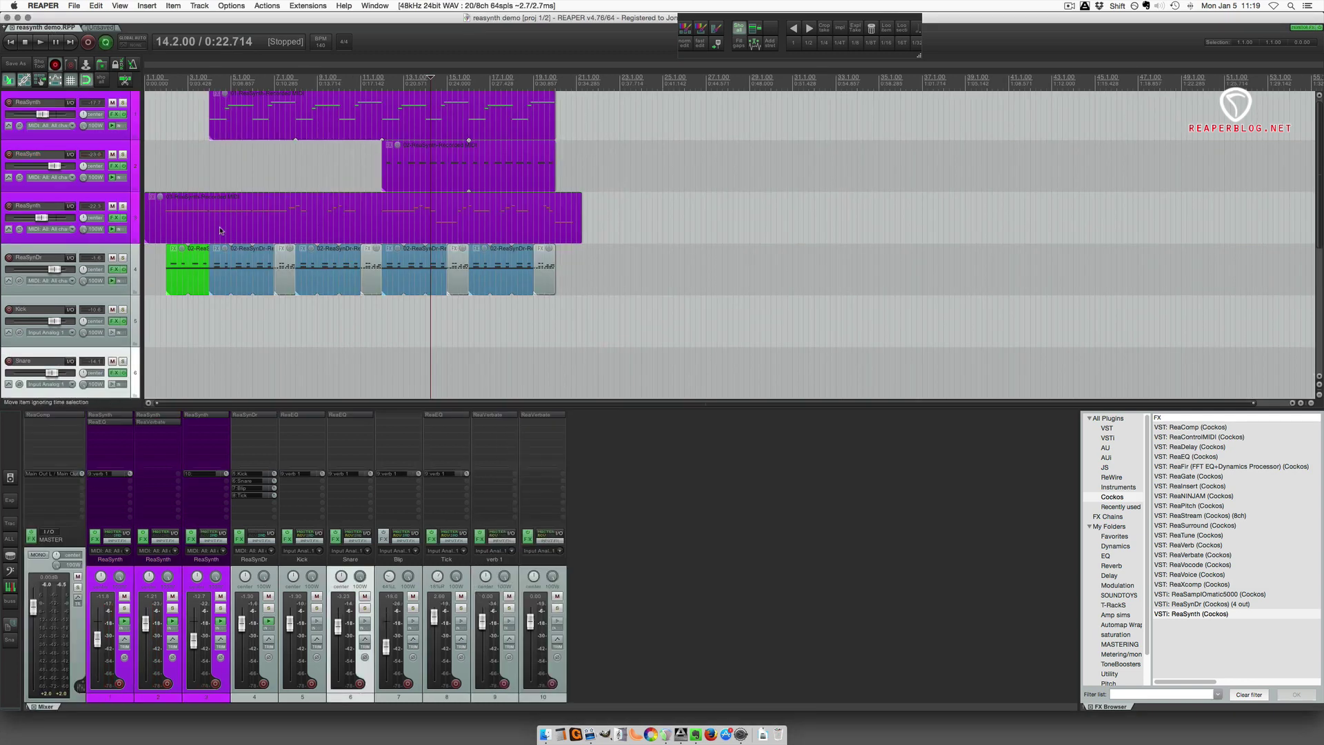
click(92, 27)
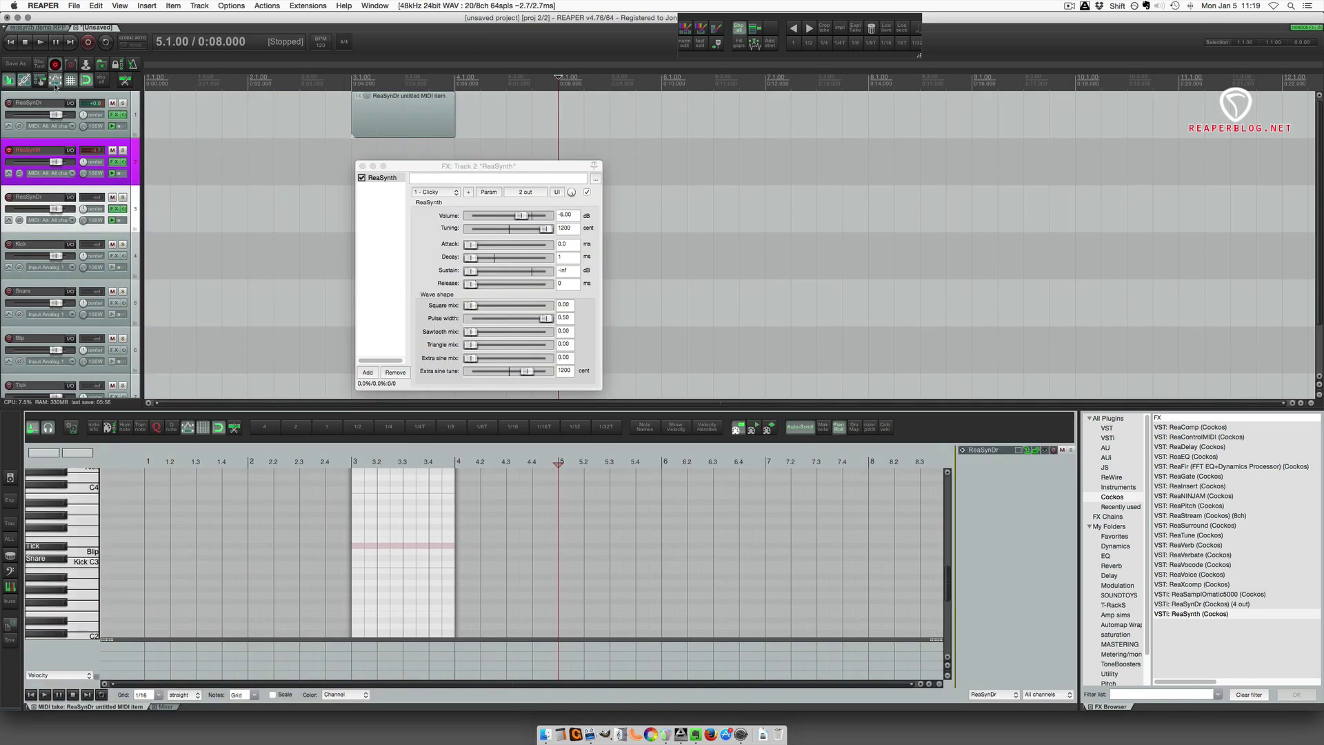
click(38, 28)
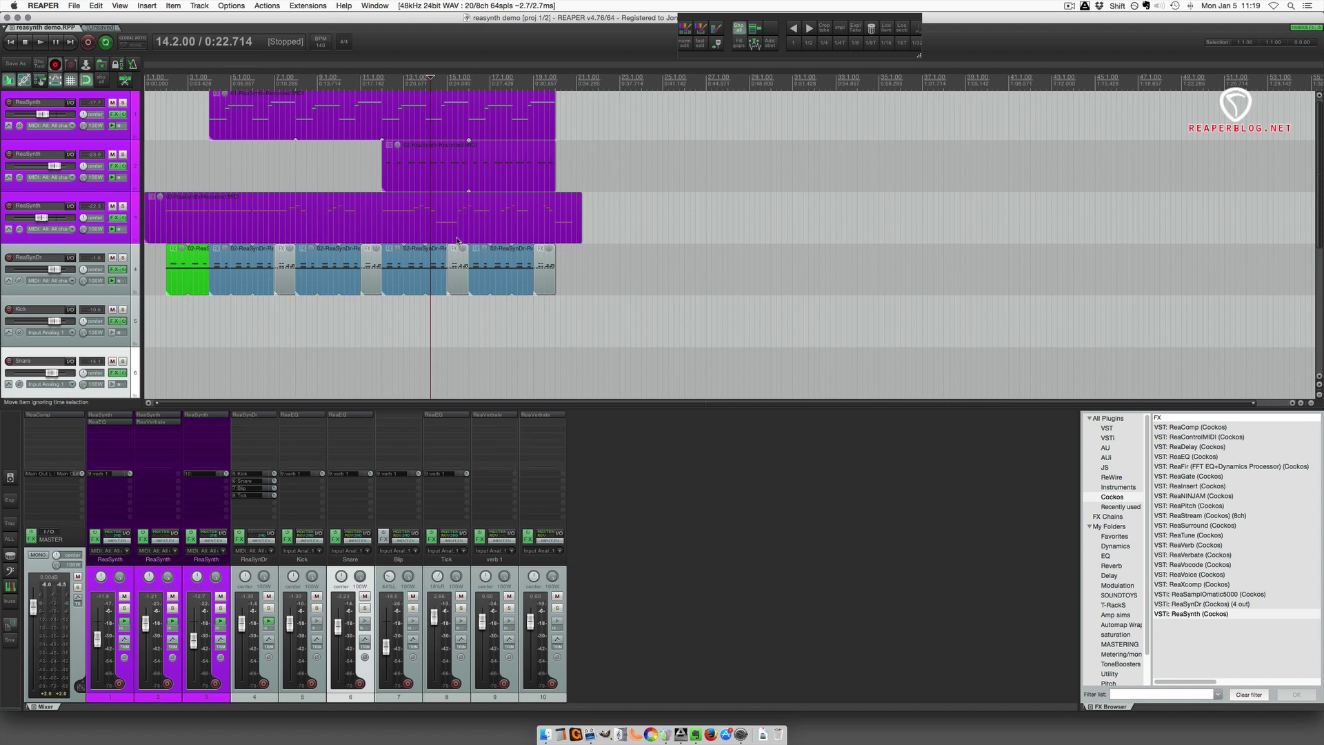
Step: Rewind to the project start and play the reasynth demo song
click(10, 42)
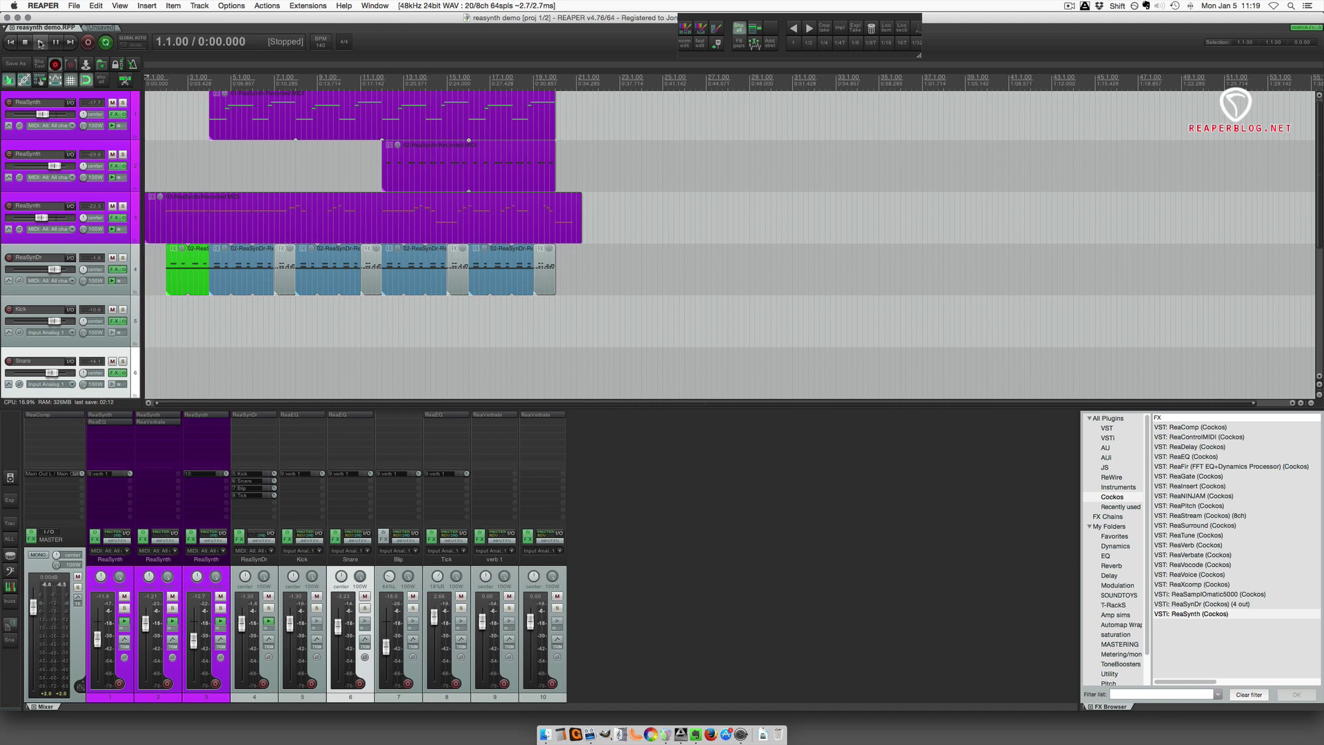
click(40, 42)
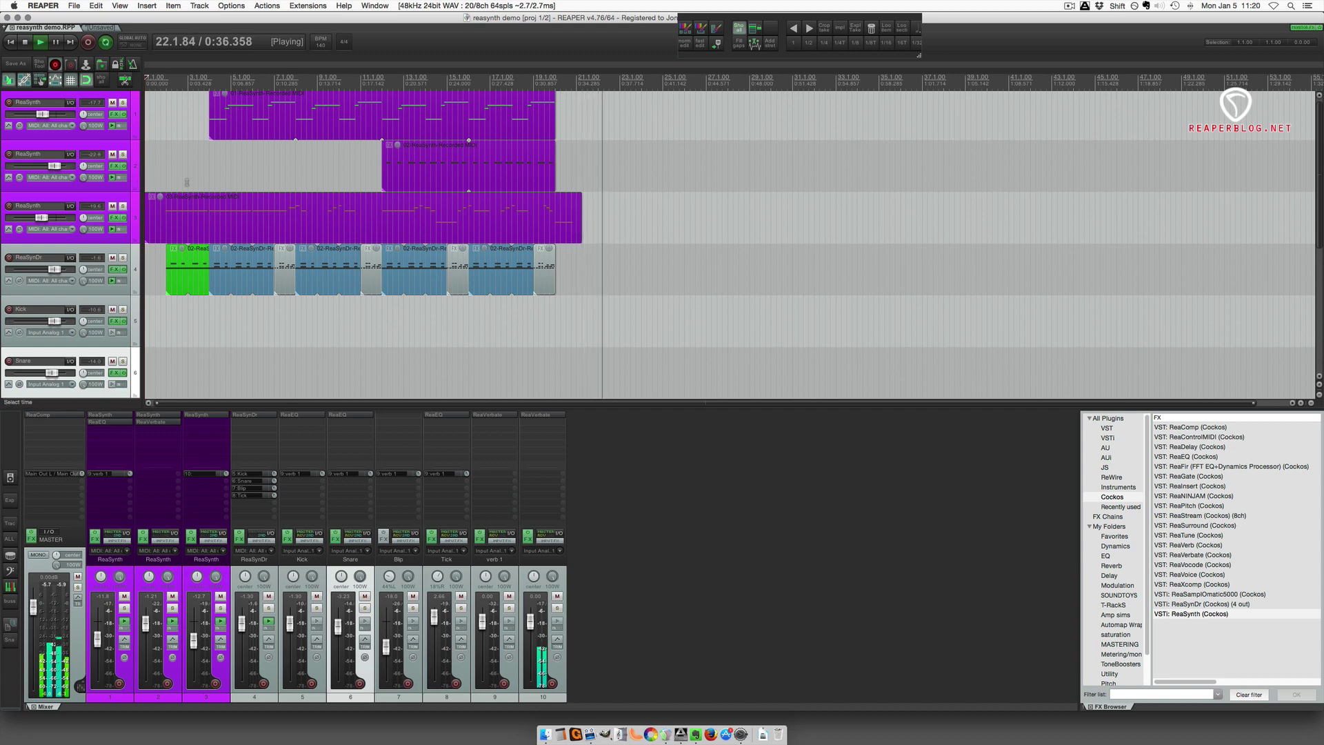
Step: Stop playback, solo track 1 and place the play cursor at bar 4
key(space)
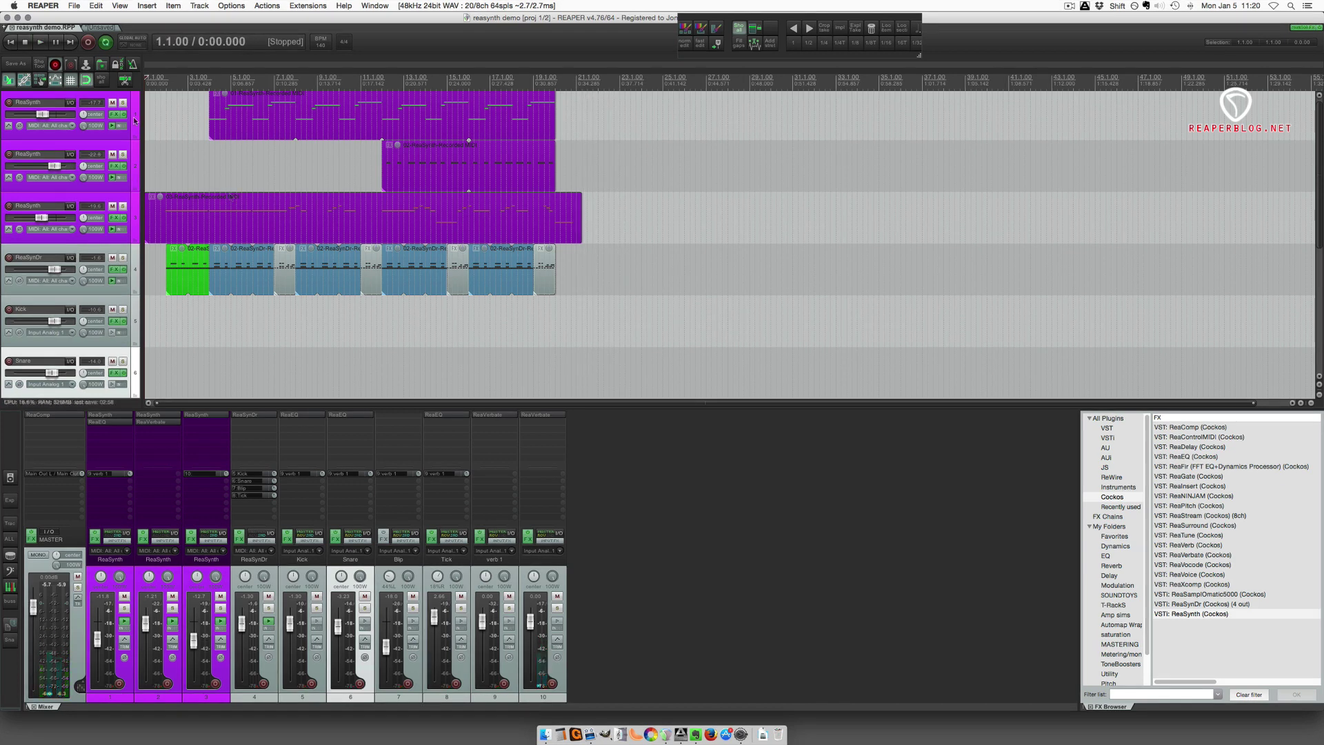
click(123, 102)
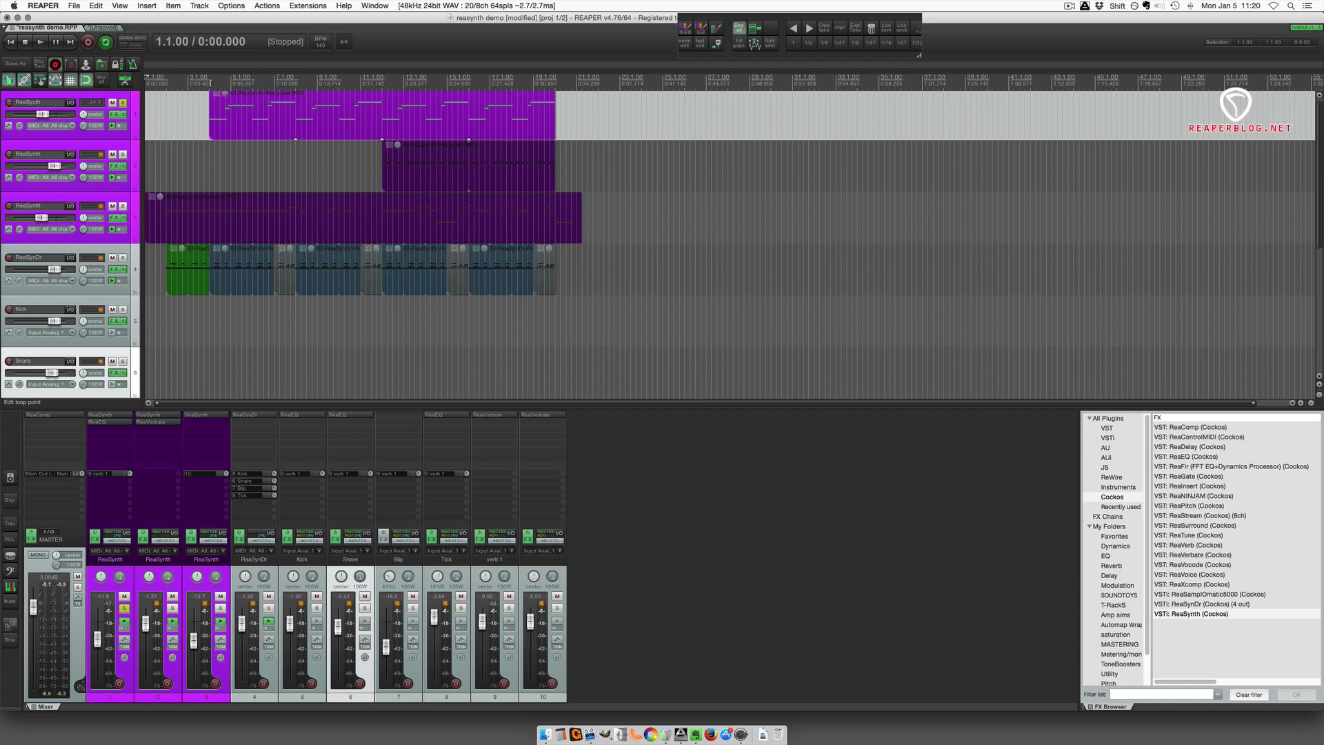
click(210, 81)
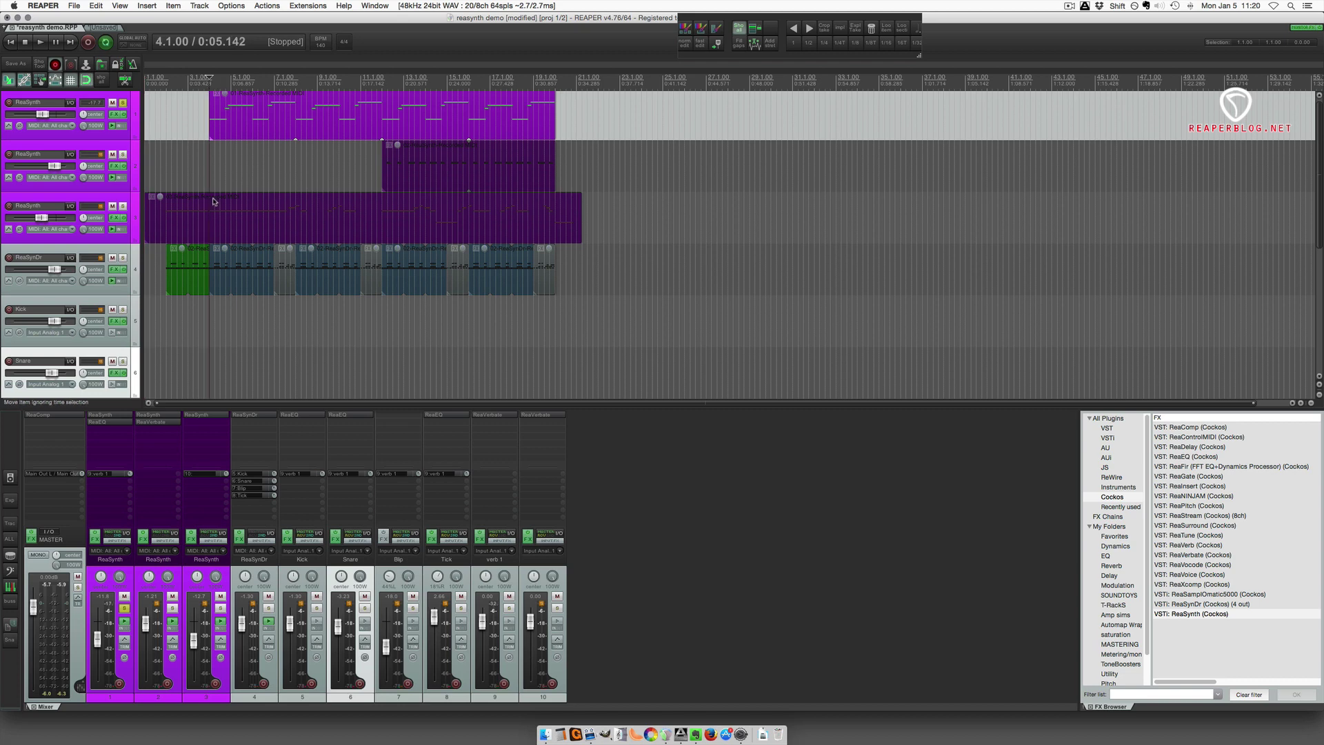
Step: Open track 1's ReaSynth on 8 - Sustained and audition it from bar 4
click(118, 417)
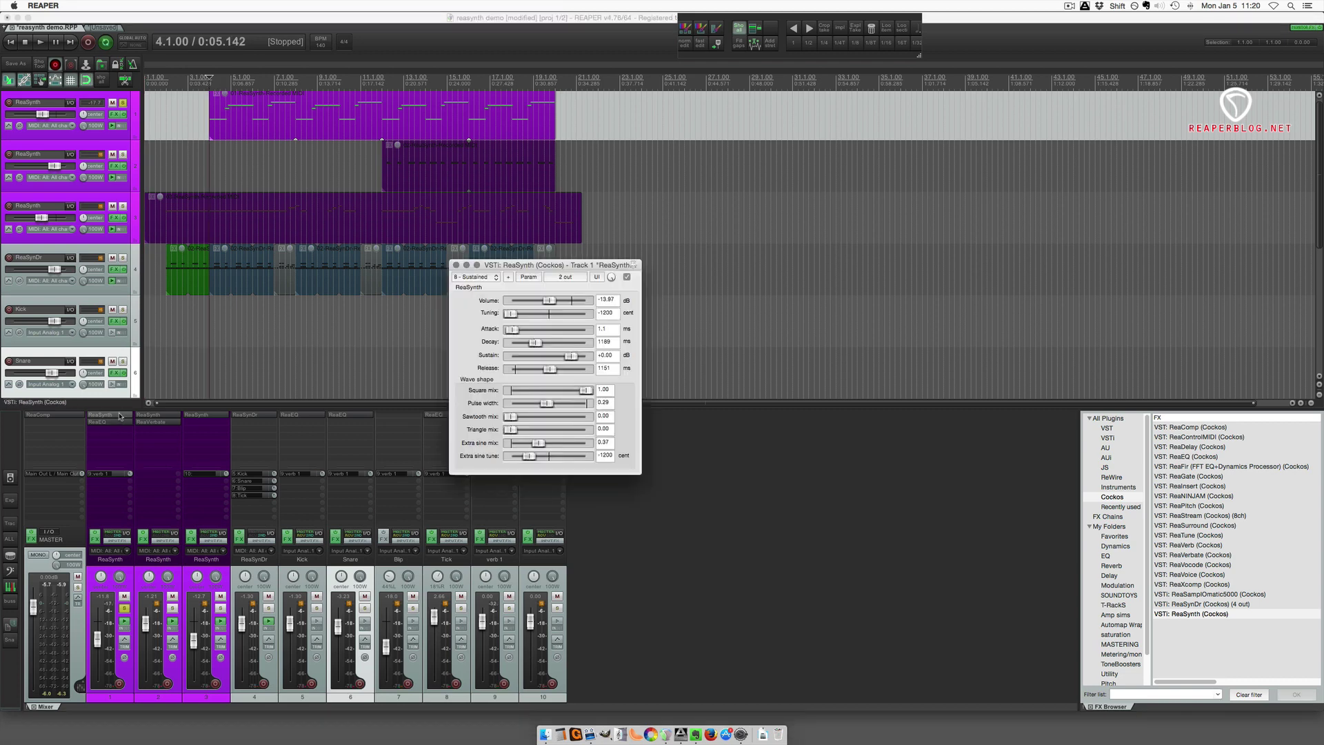
click(101, 438)
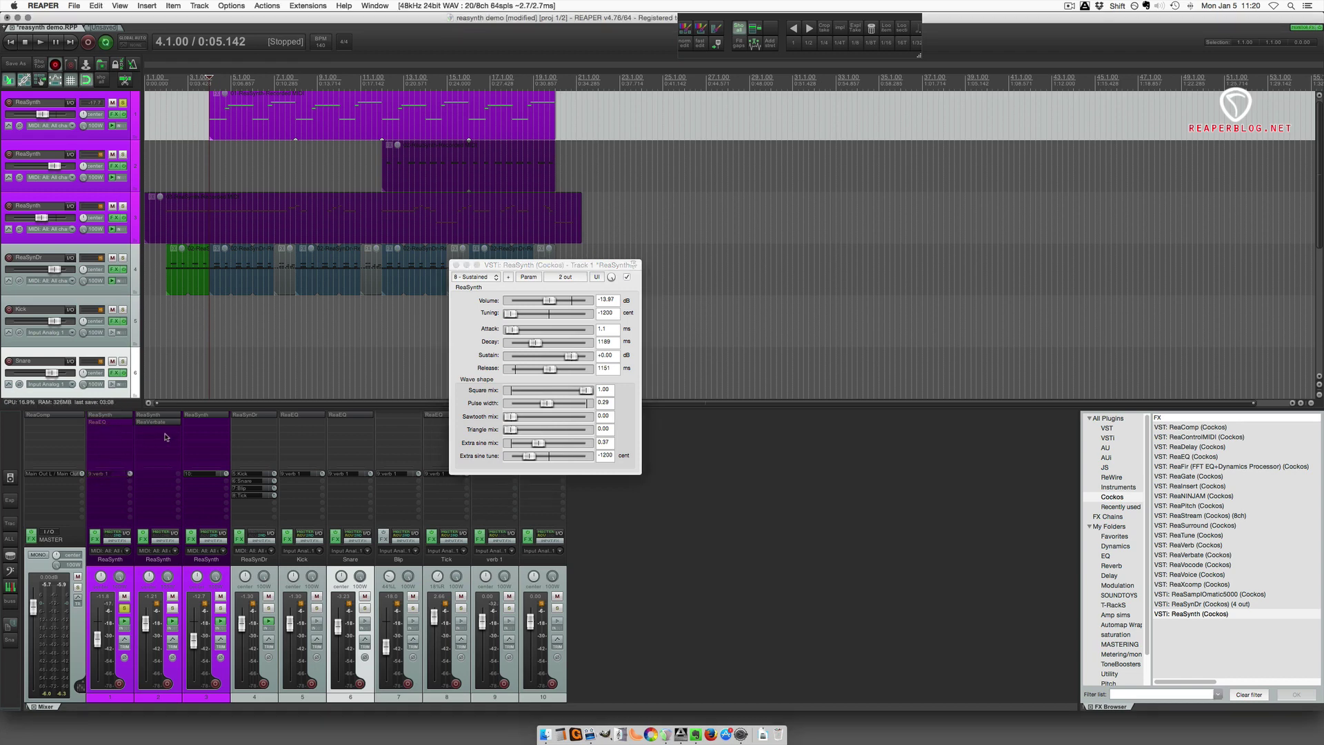
key(space)
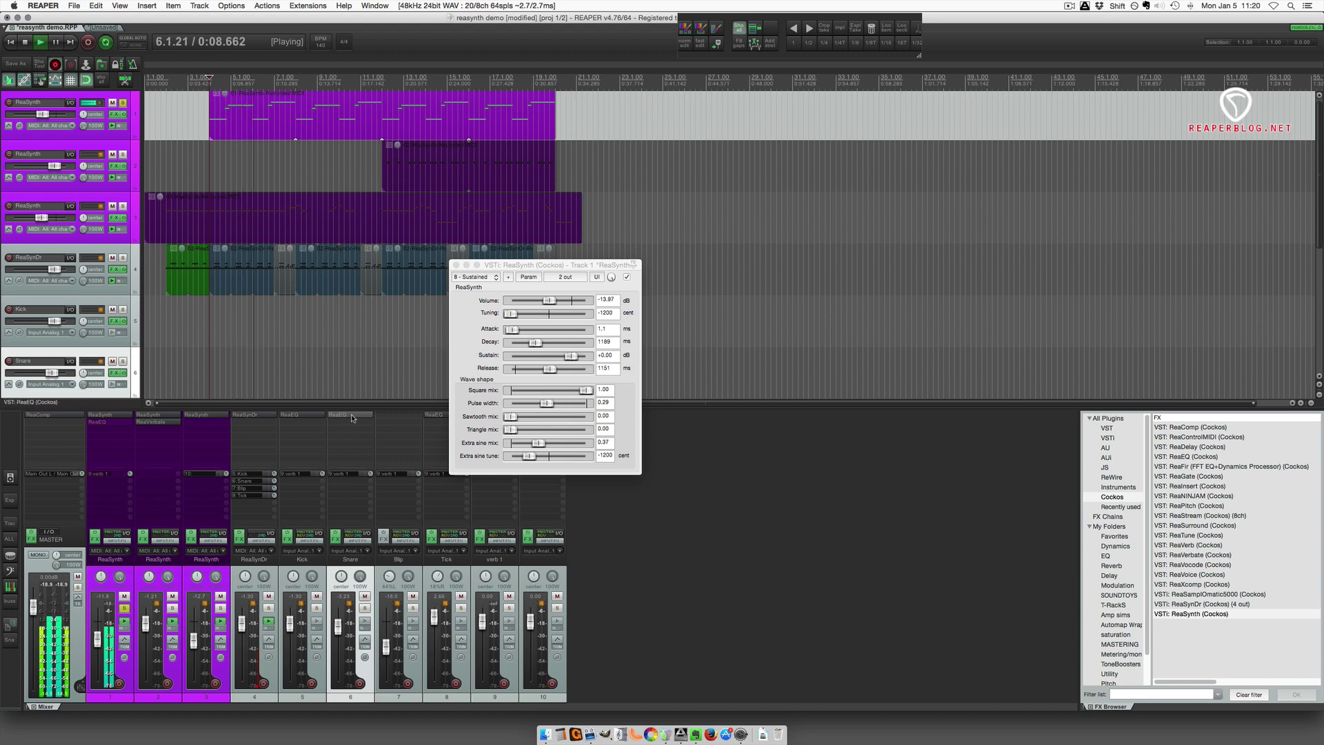
key(space)
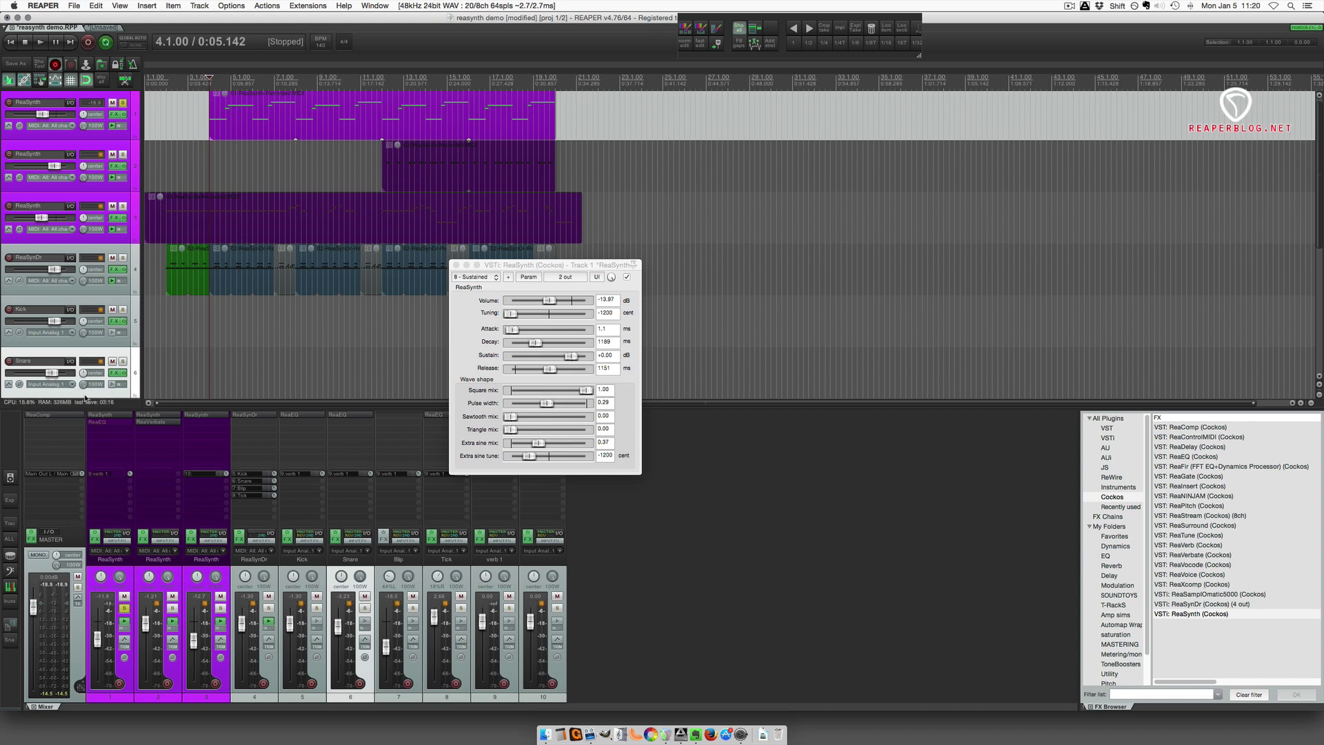
Step: Open track 1's ReaEQ and lower the band 4 low-pass cutoff from about 10 kHz to 5 kHz
click(112, 425)
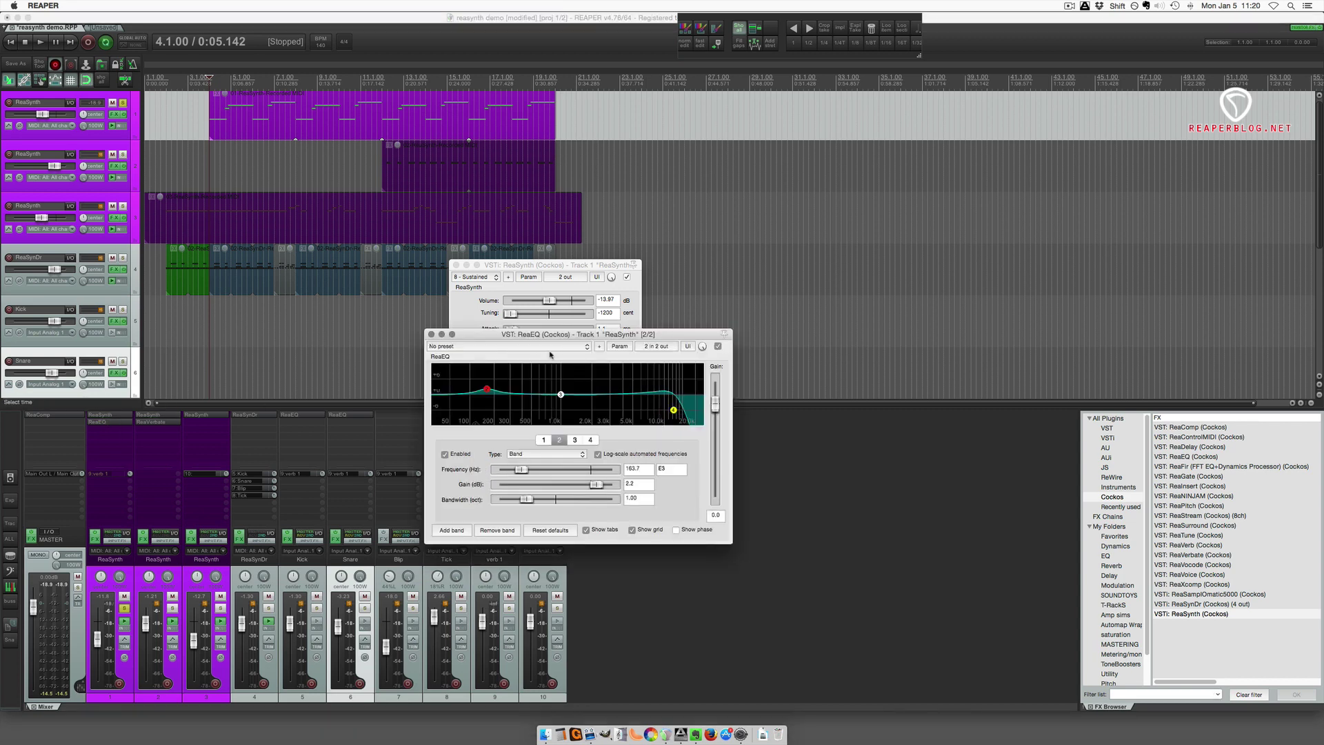
drag(620, 332, 567, 292)
drag(603, 375, 583, 316)
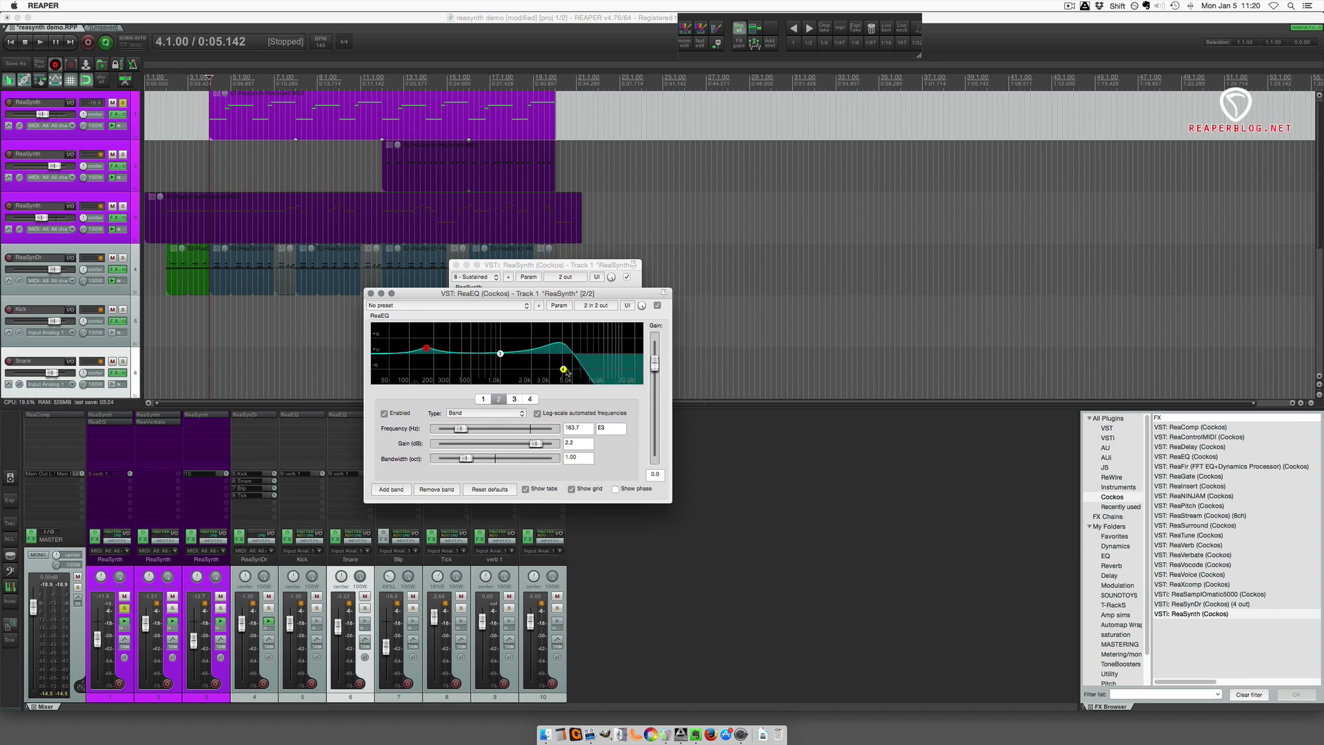
click(535, 399)
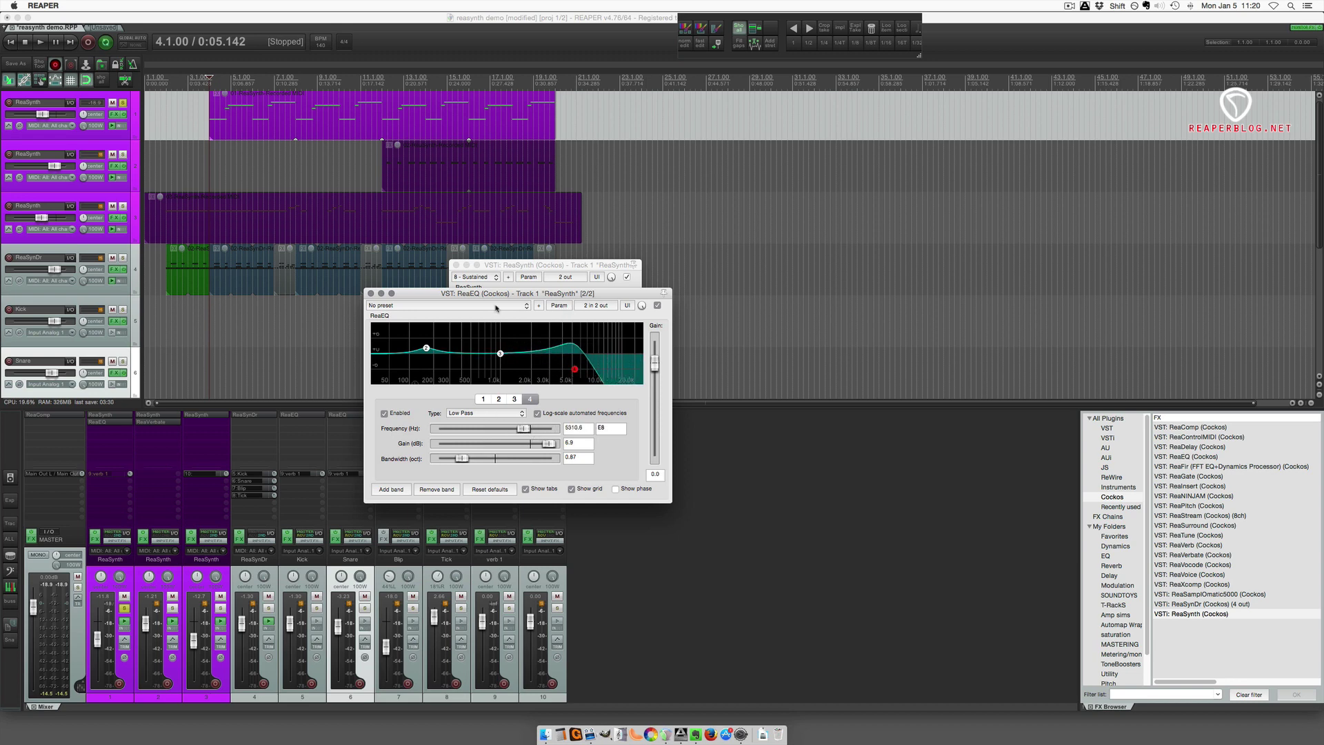
Step: Modulate the low-pass frequency with an enabled tempo-synced triangle LFO and audition the sweep
click(558, 306)
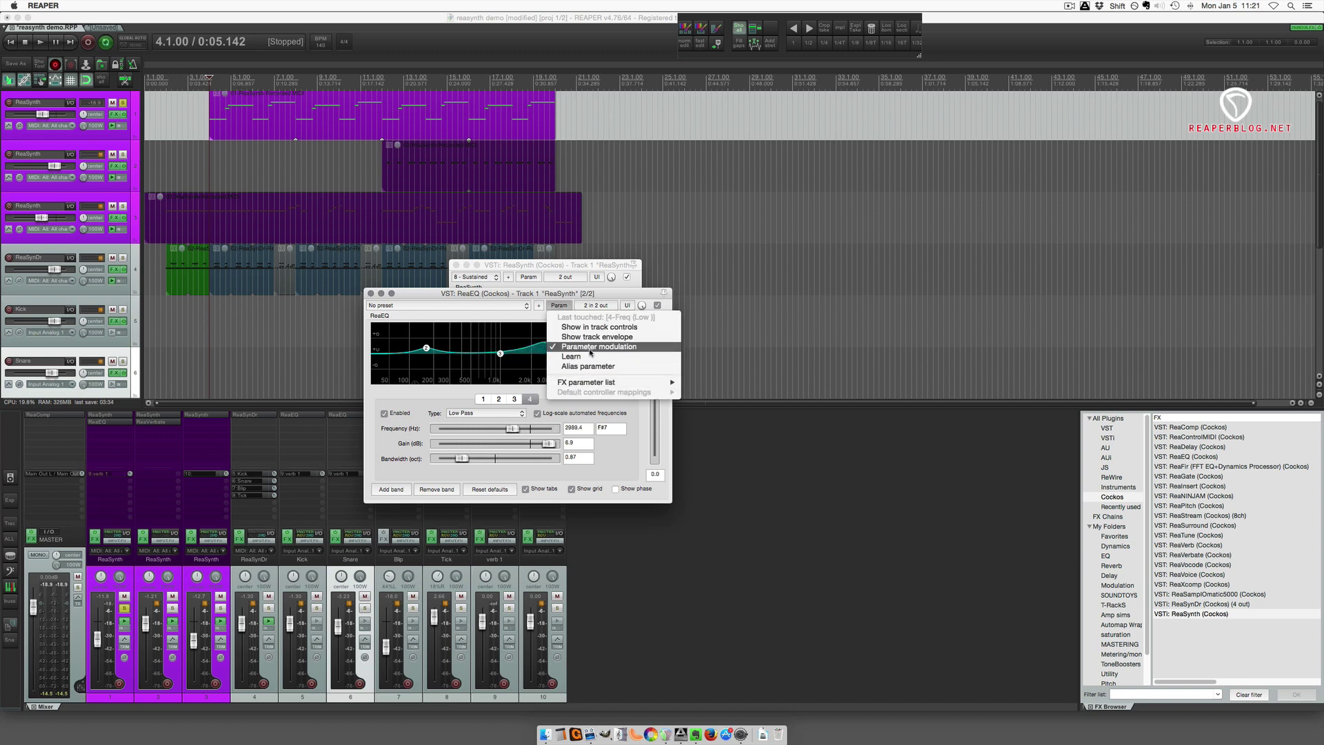
click(590, 349)
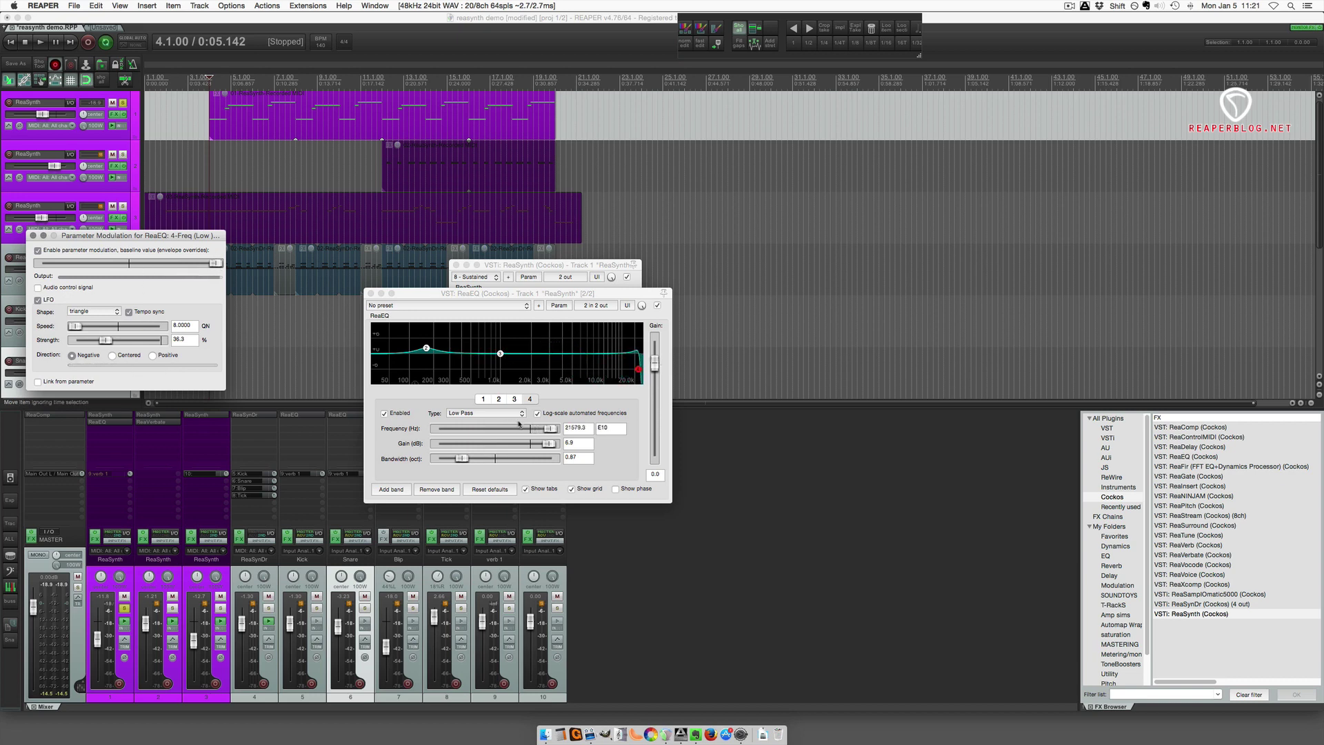
click(368, 53)
key(space)
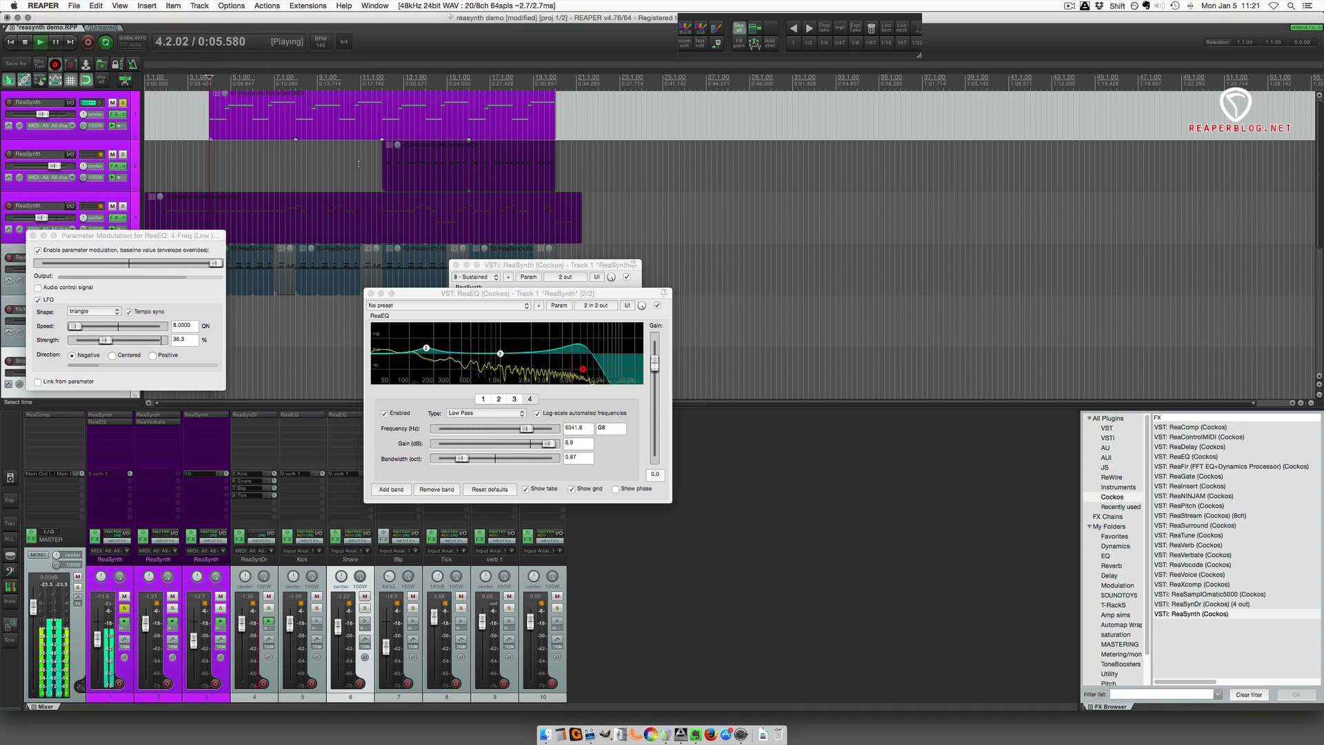
click(38, 253)
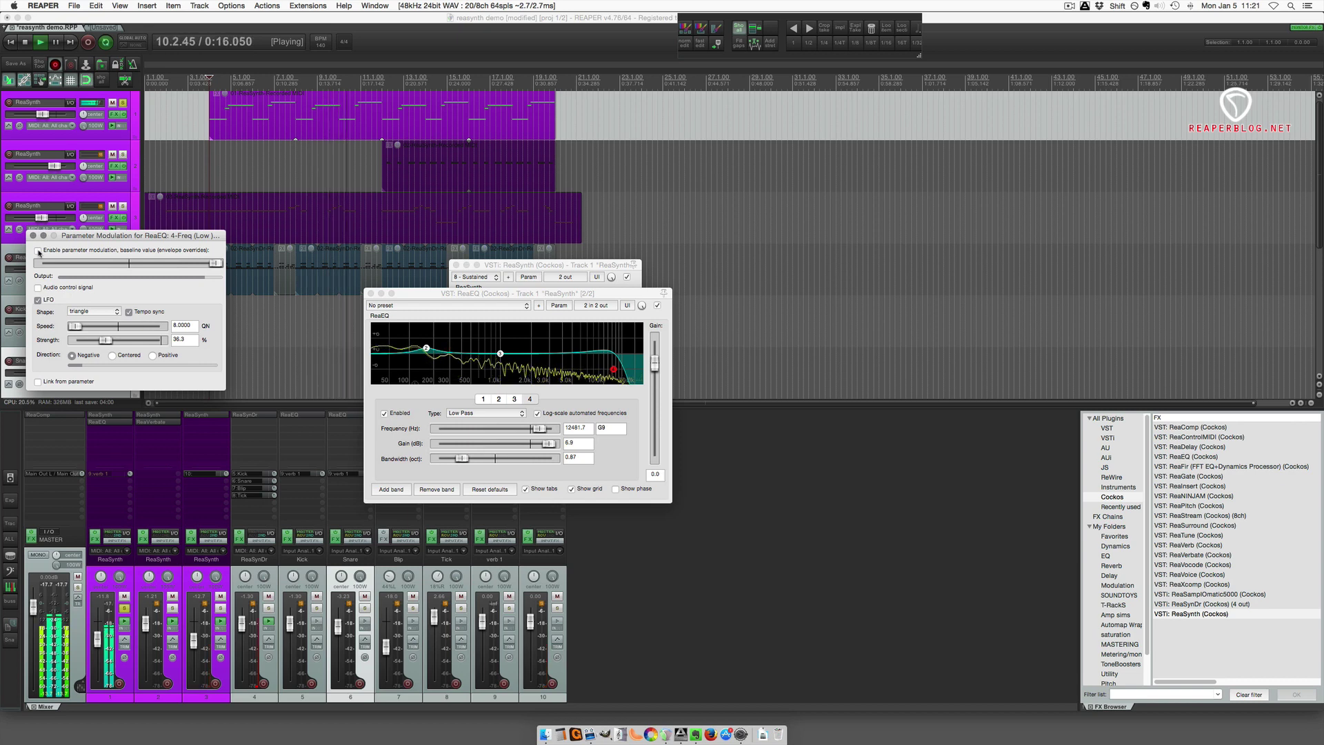
click(39, 251)
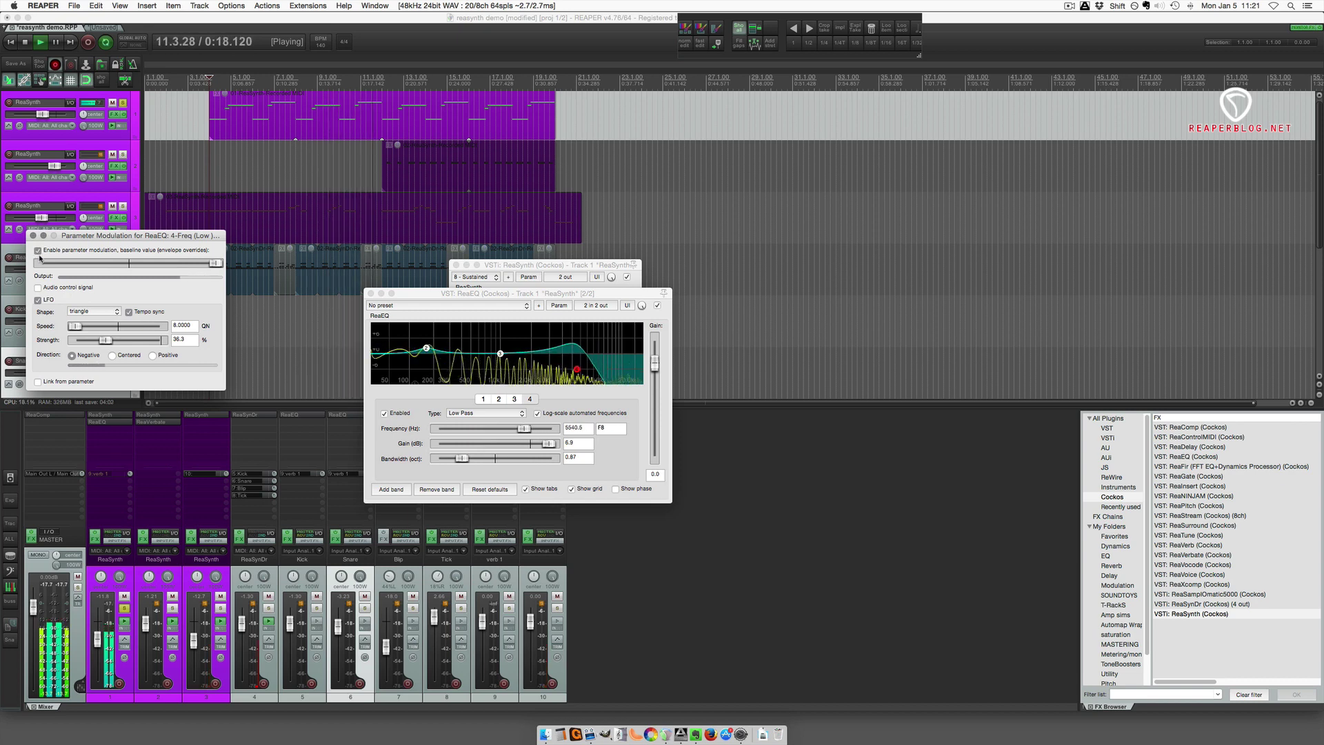
key(space)
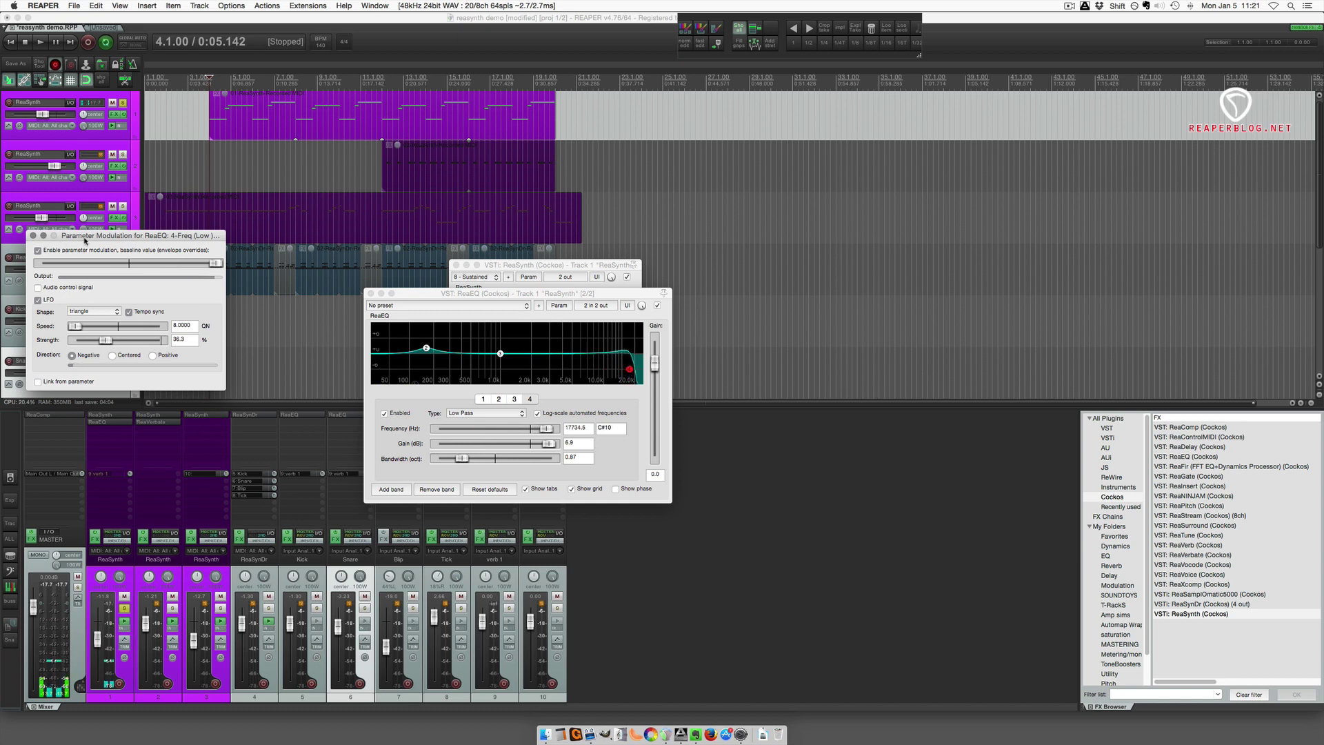
click(34, 236)
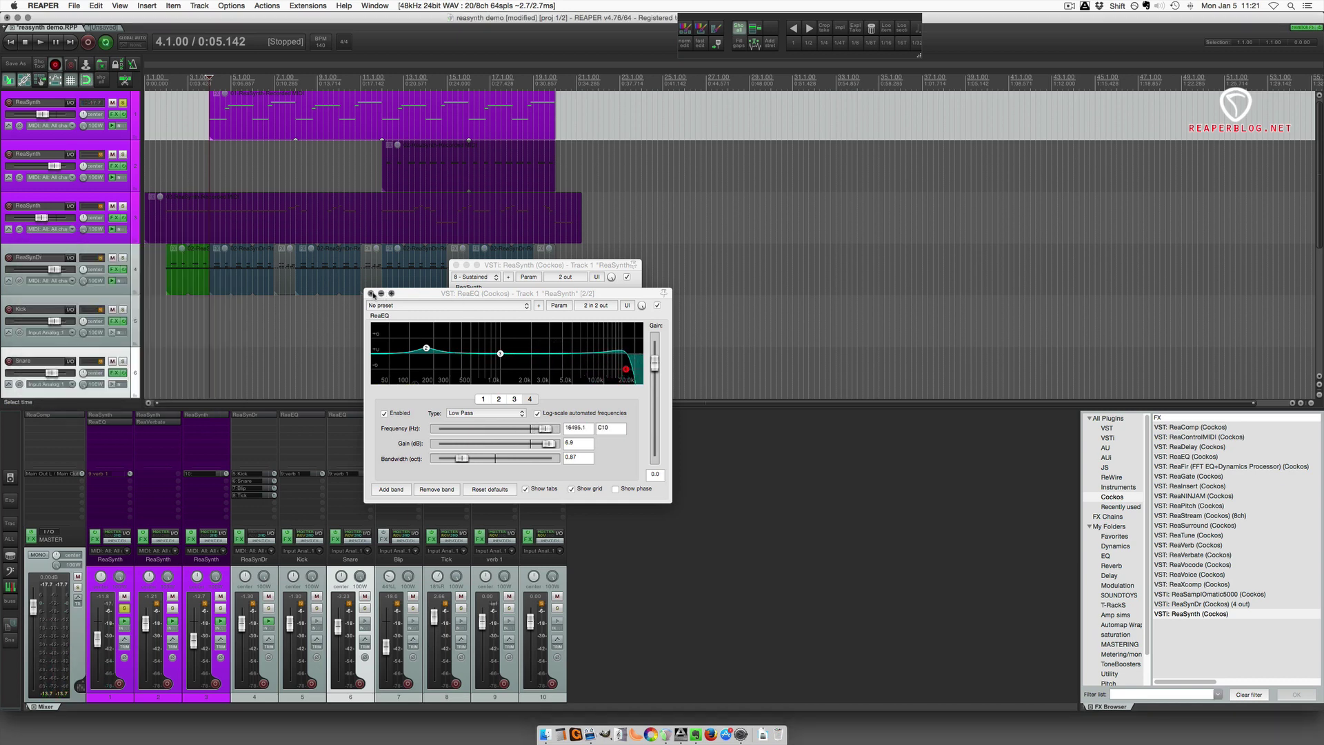
Step: Close ReaEQ and bring up the ReaVerbate on the verb 1 track
click(372, 294)
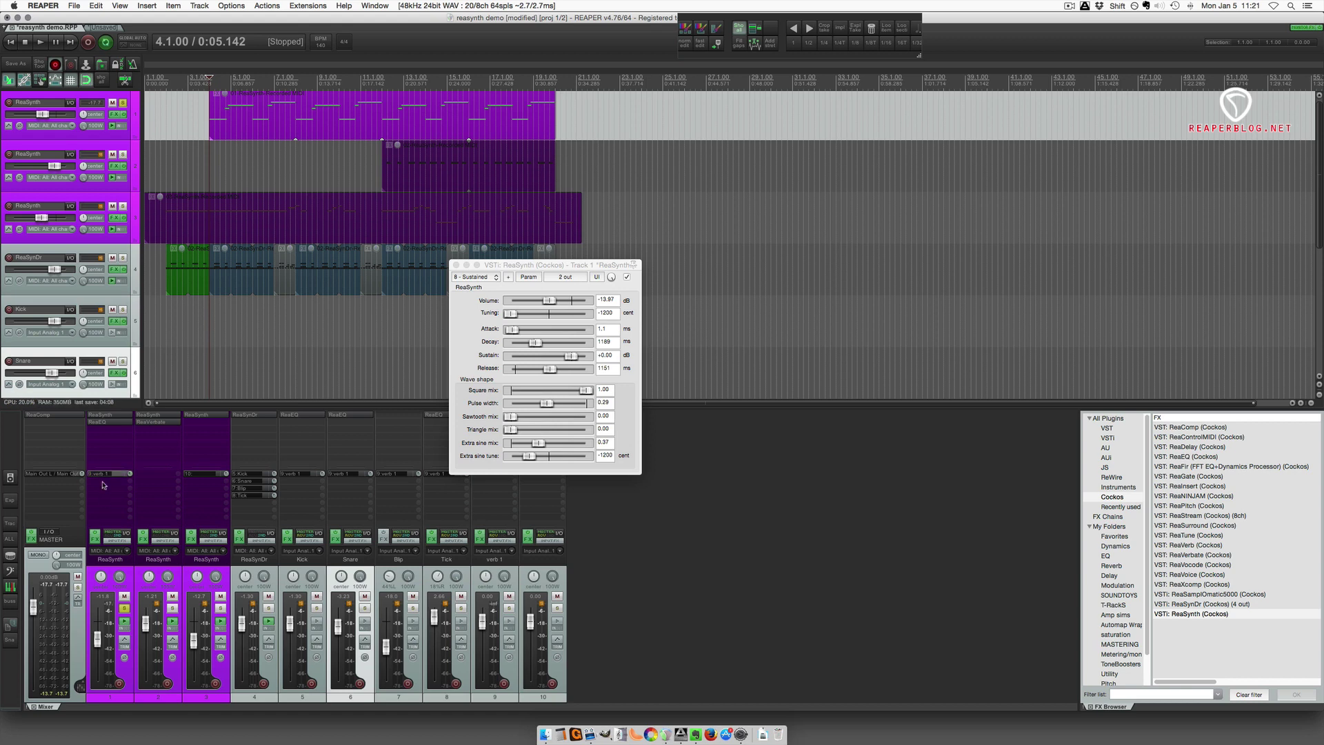
drag(519, 266, 896, 292)
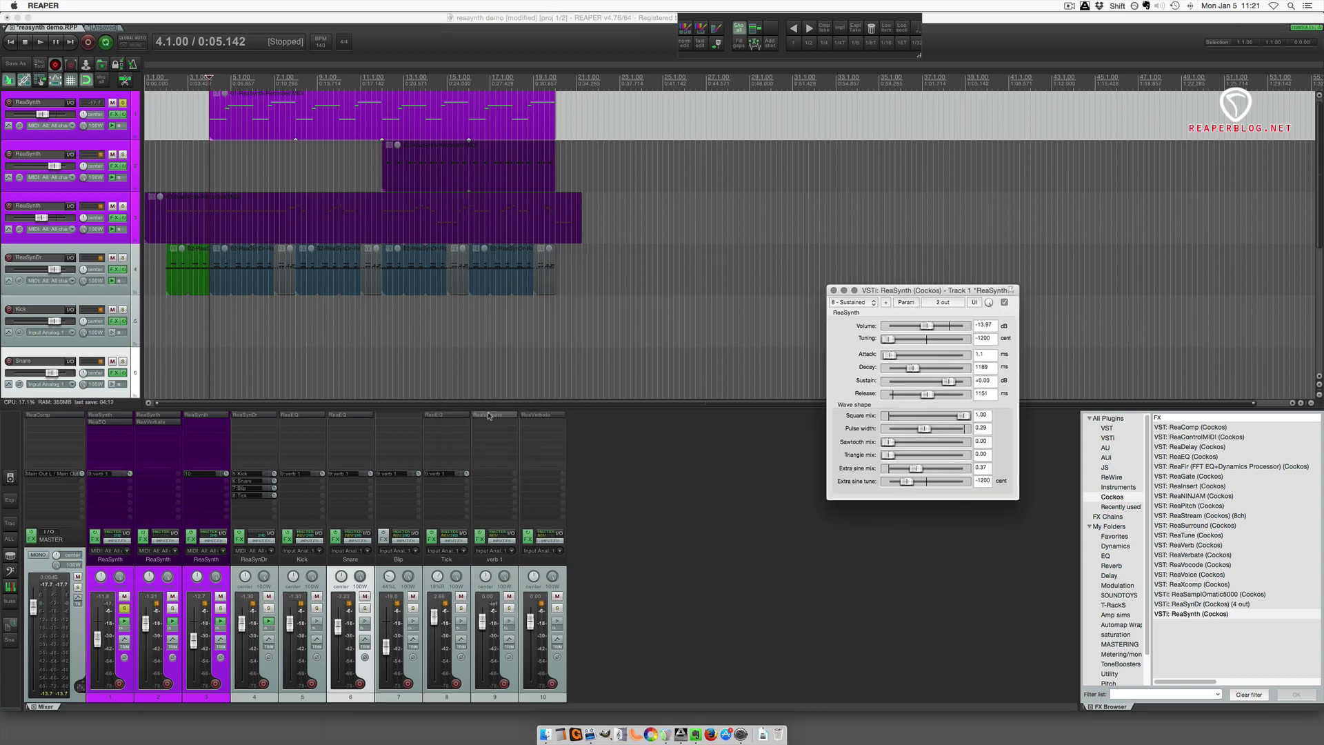
click(489, 416)
drag(648, 531, 660, 380)
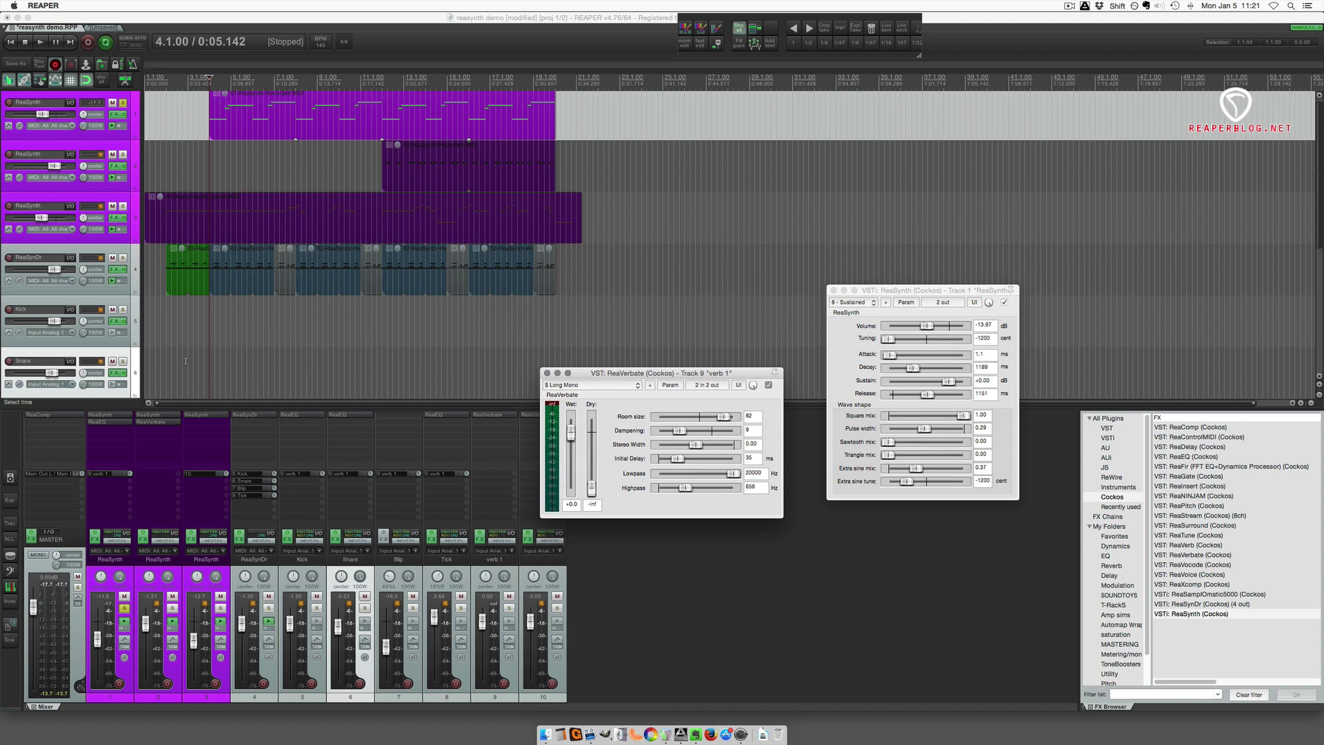
Step: Audition verb 1 raised to +6 dB with a mute toggle, then solo track 2 instead of track 1
key(space)
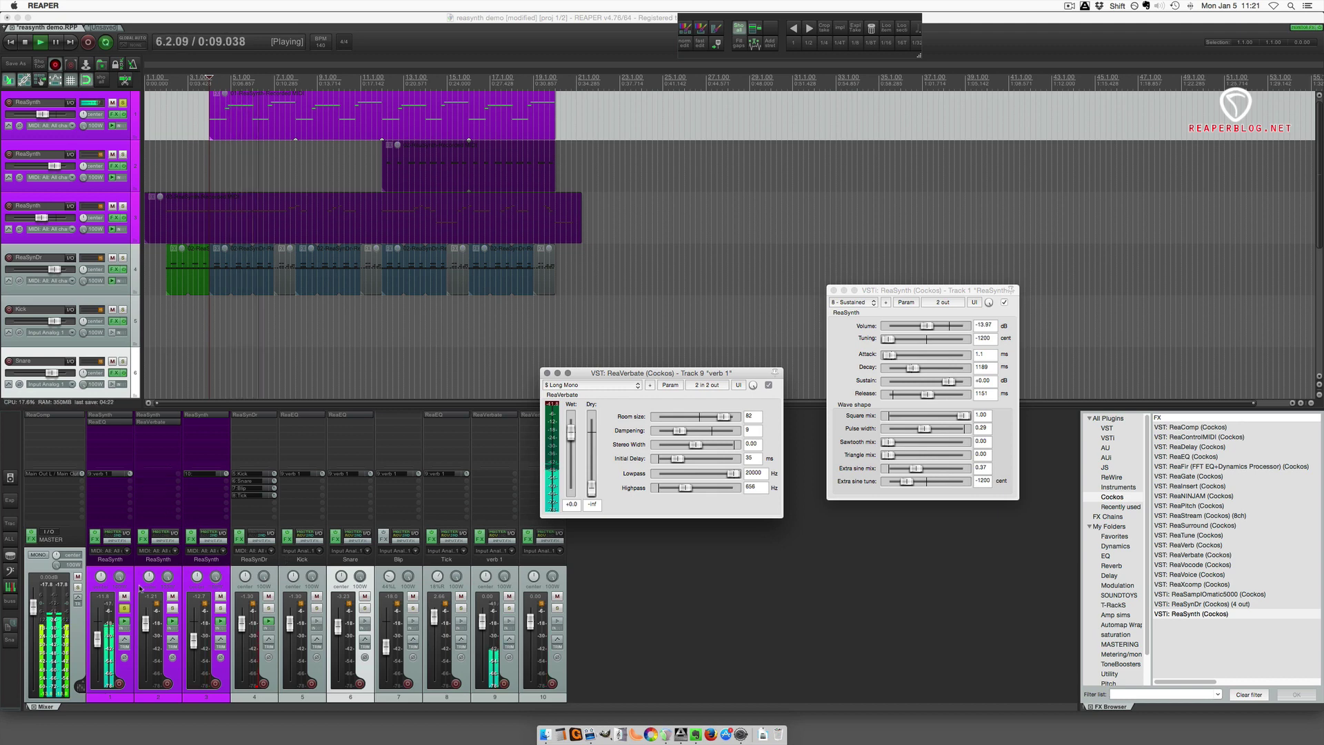
mouse_move(483, 619)
mouse_down()
mouse_move(488, 601)
mouse_move(483, 618)
mouse_up()
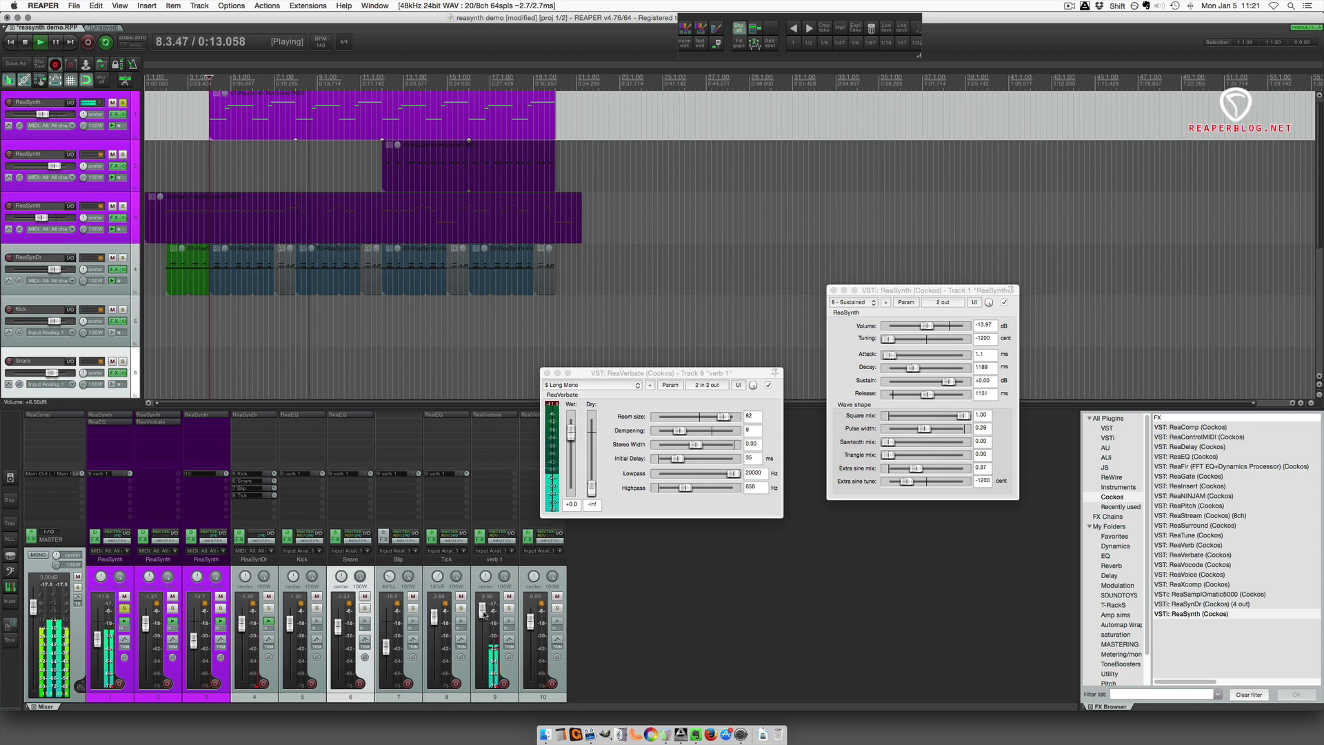
click(509, 596)
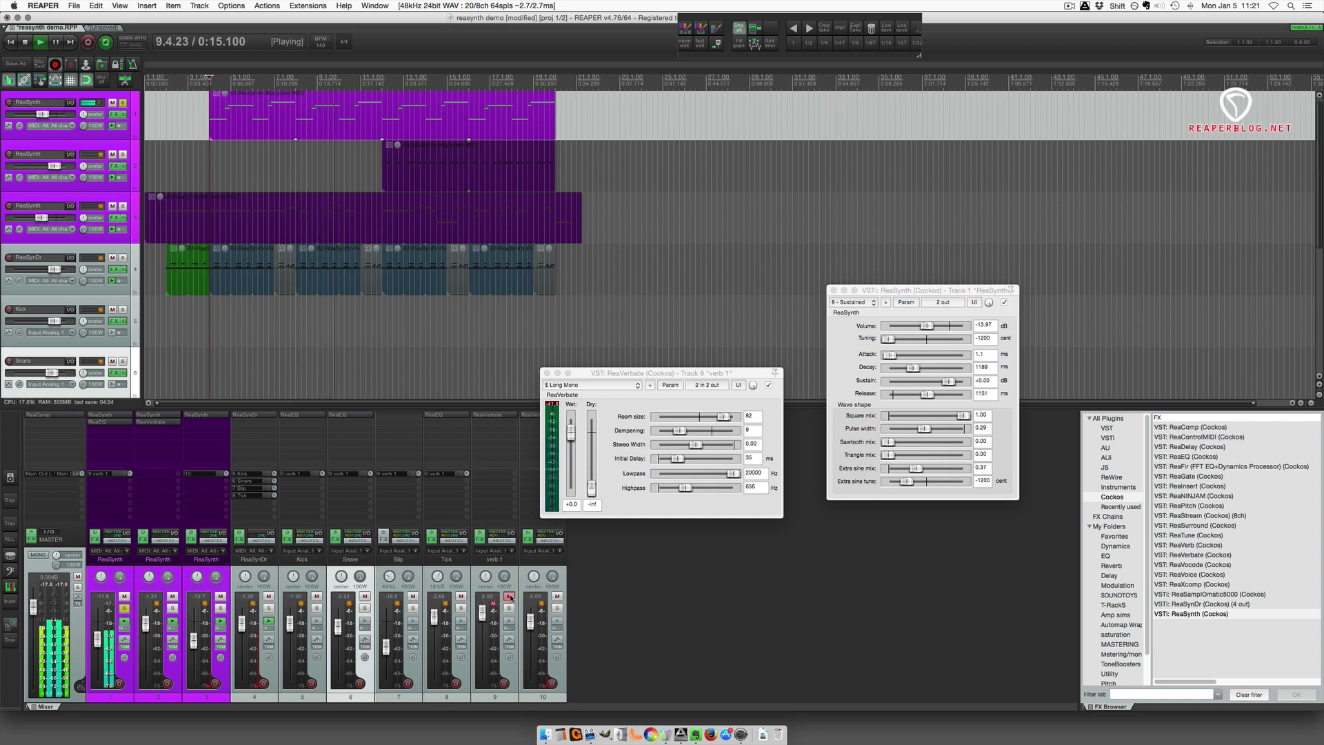
click(510, 596)
key(space)
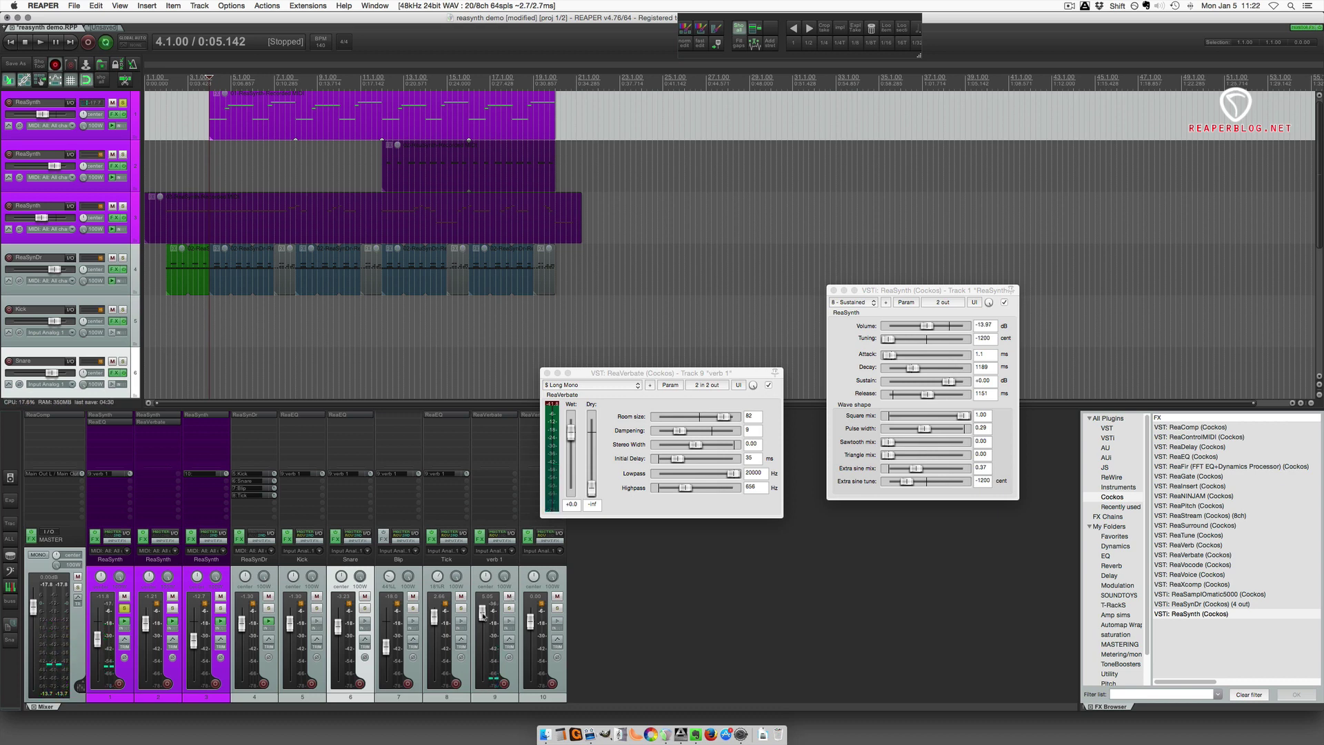
click(127, 609)
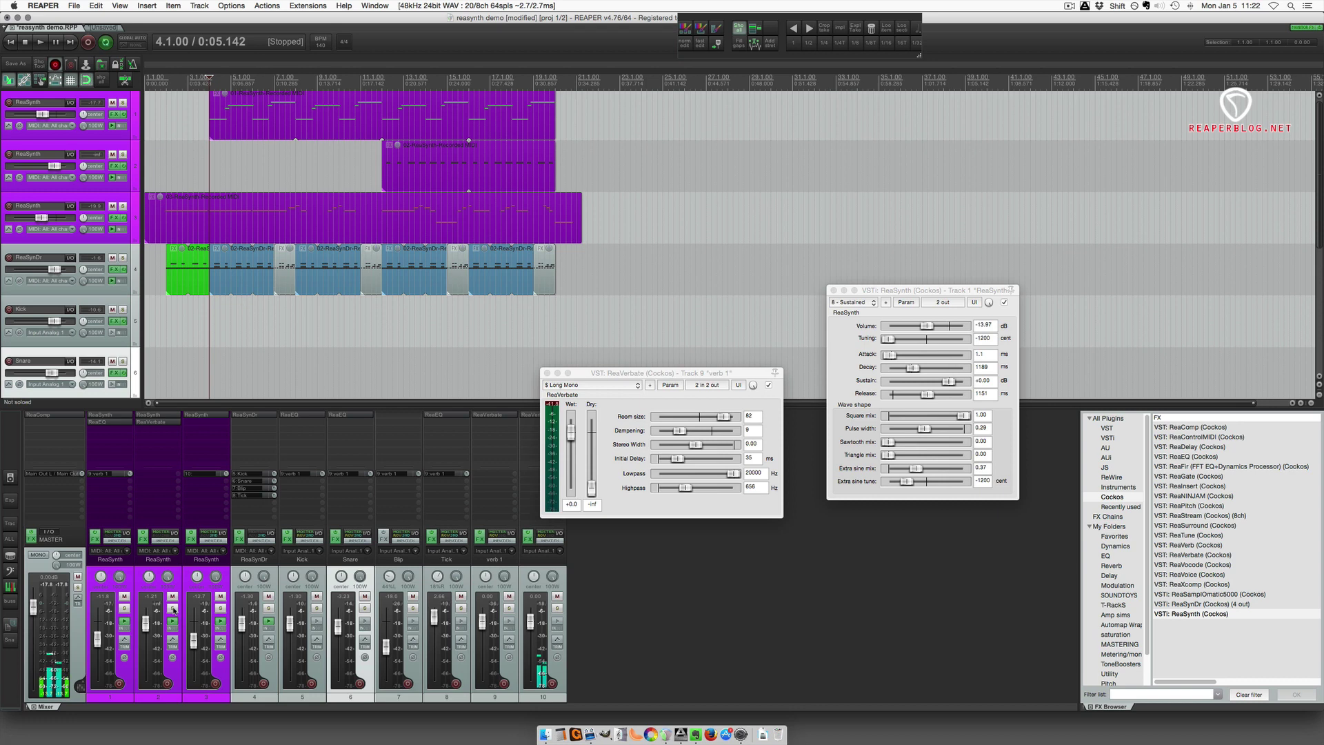
click(172, 609)
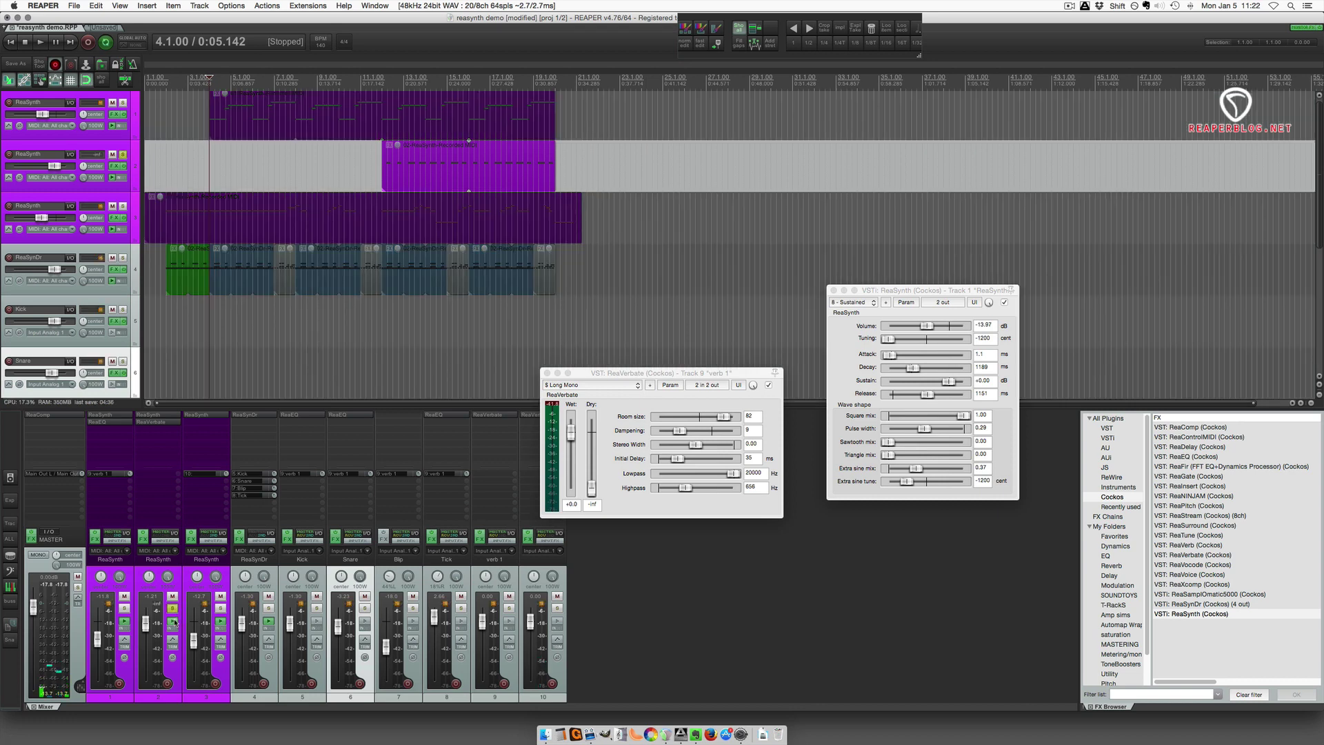
Step: Open track 2's ReaSynth, play it from bar 12, and close verb 1's reverb window
click(164, 416)
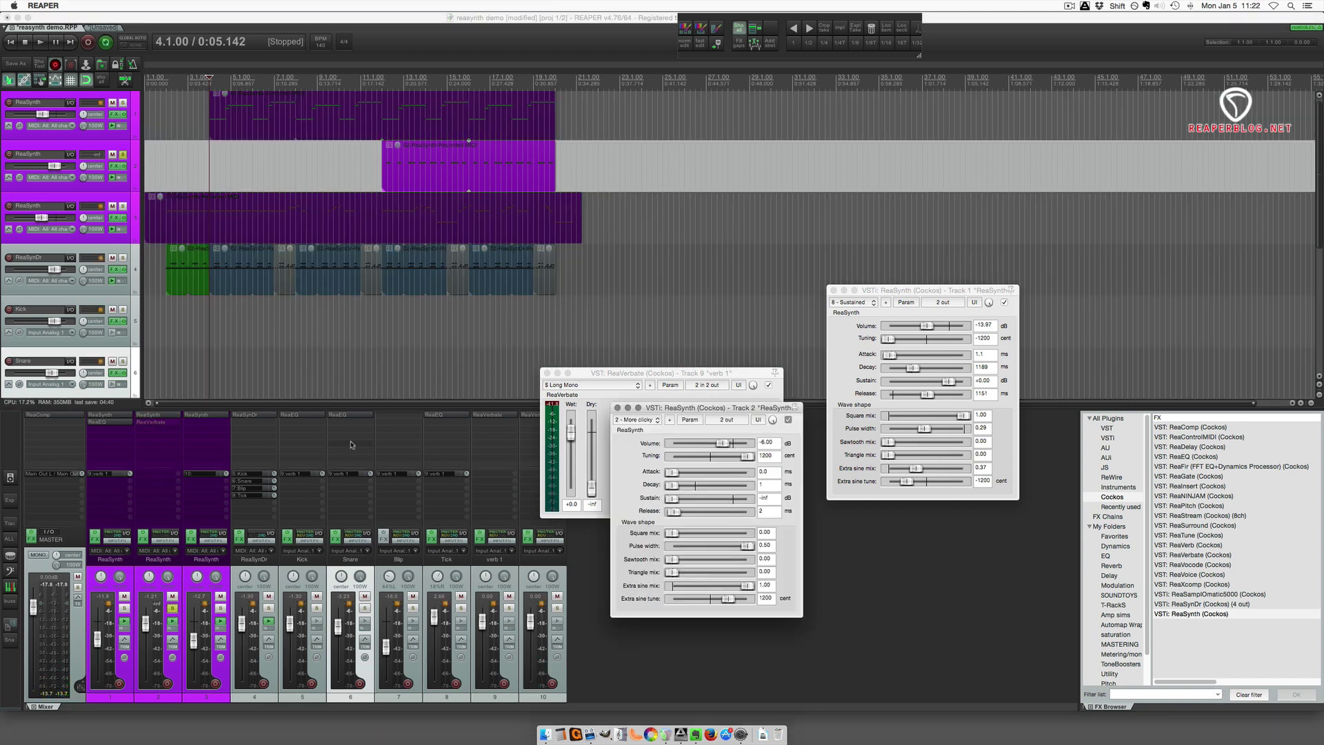
click(387, 79)
key(space)
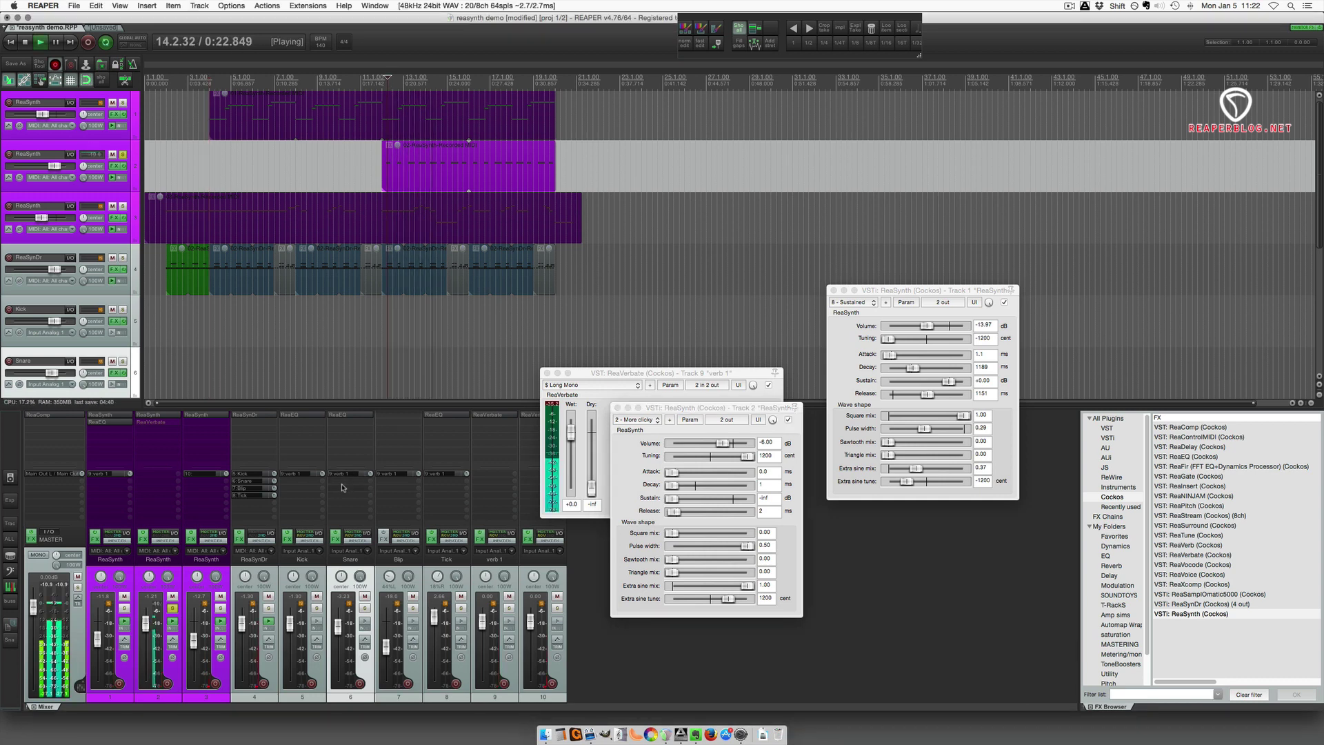
key(space)
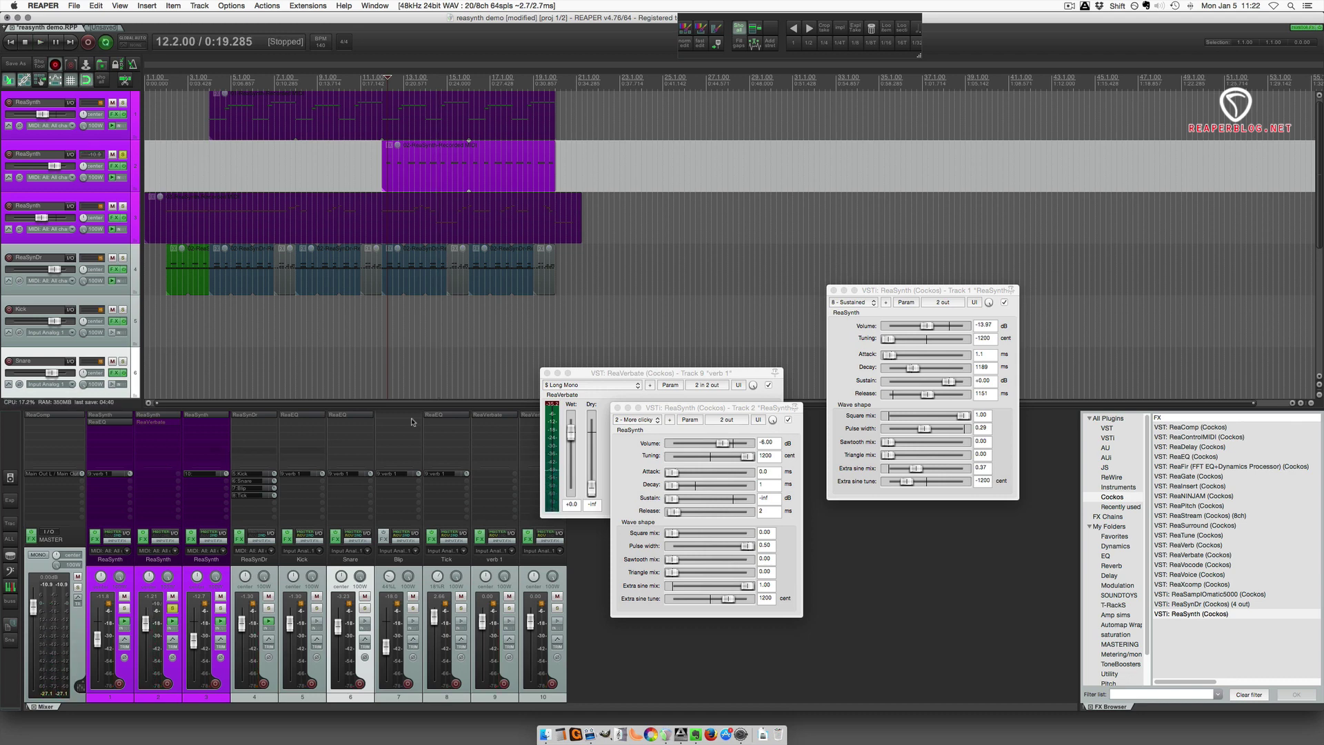
click(547, 373)
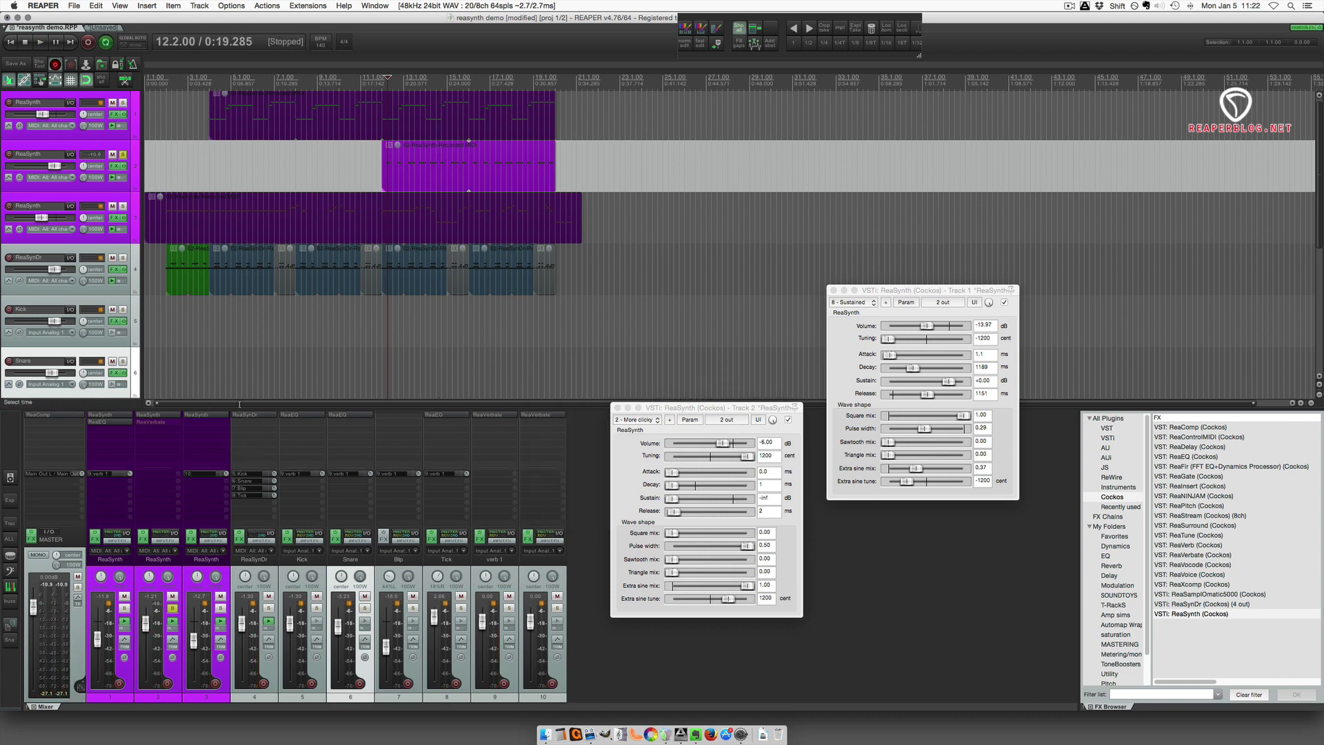
Step: Show track 2's ReaVerbate insert above the other windows and audition track 2 from bar 12
click(165, 422)
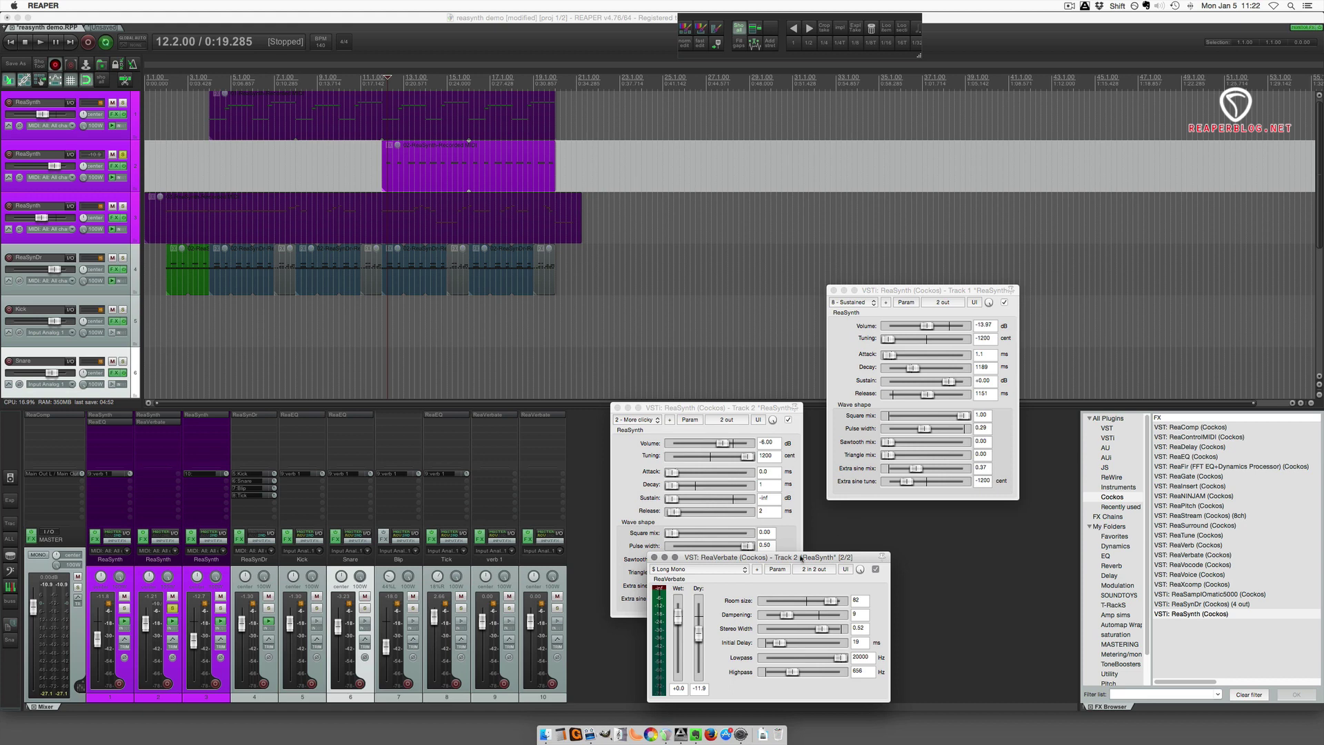
drag(800, 558, 765, 256)
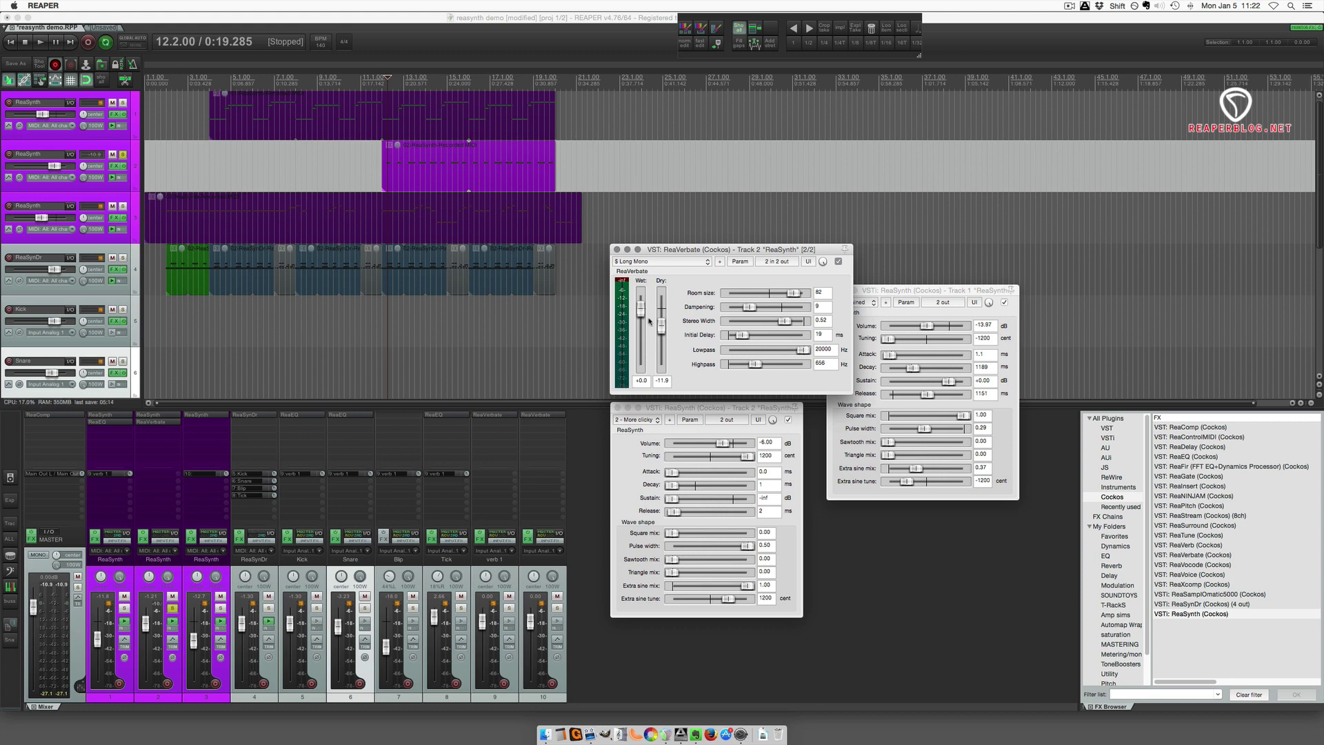
key(space)
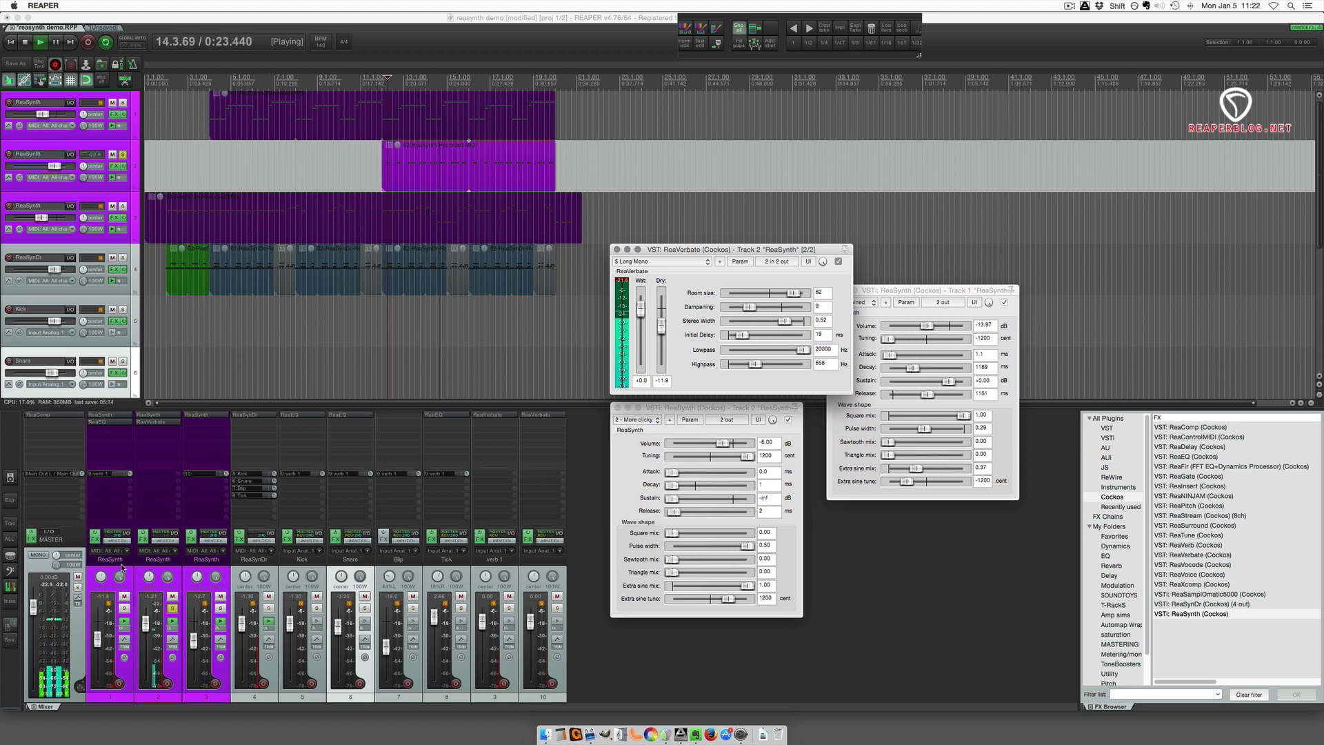
key(space)
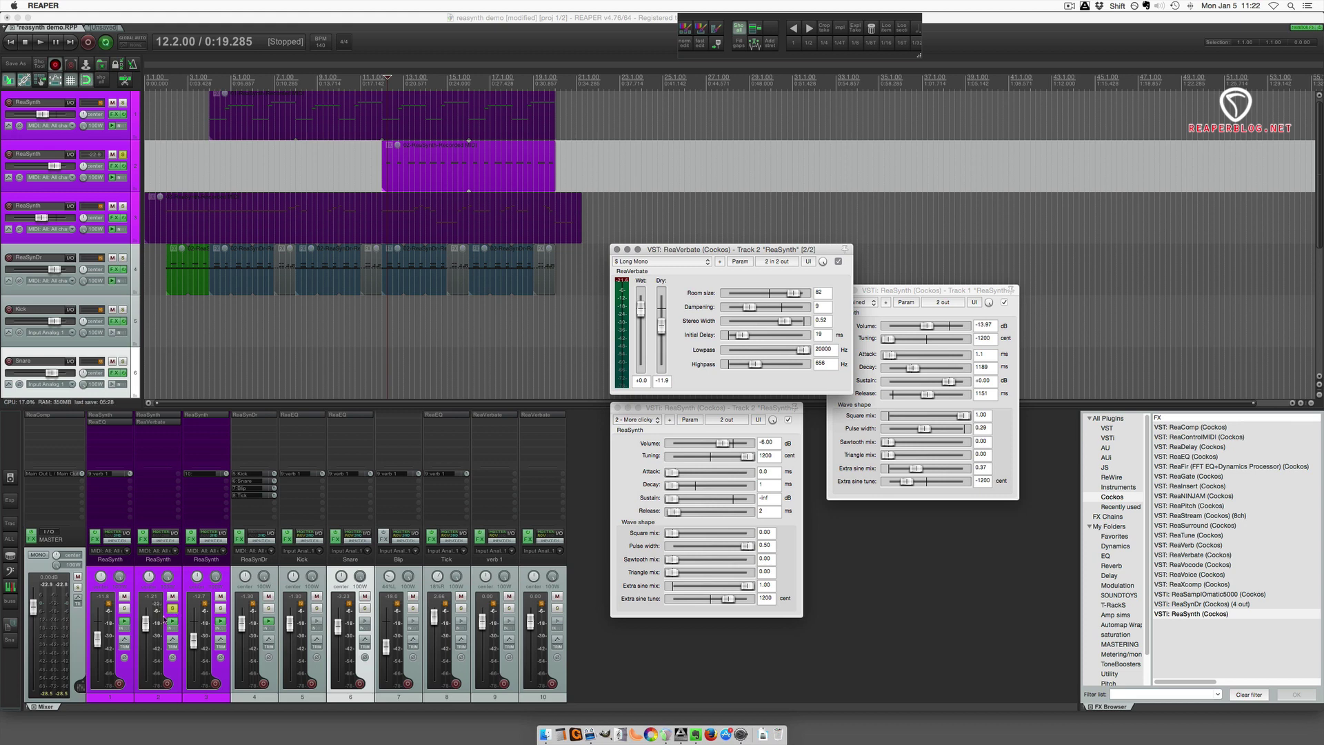
click(173, 609)
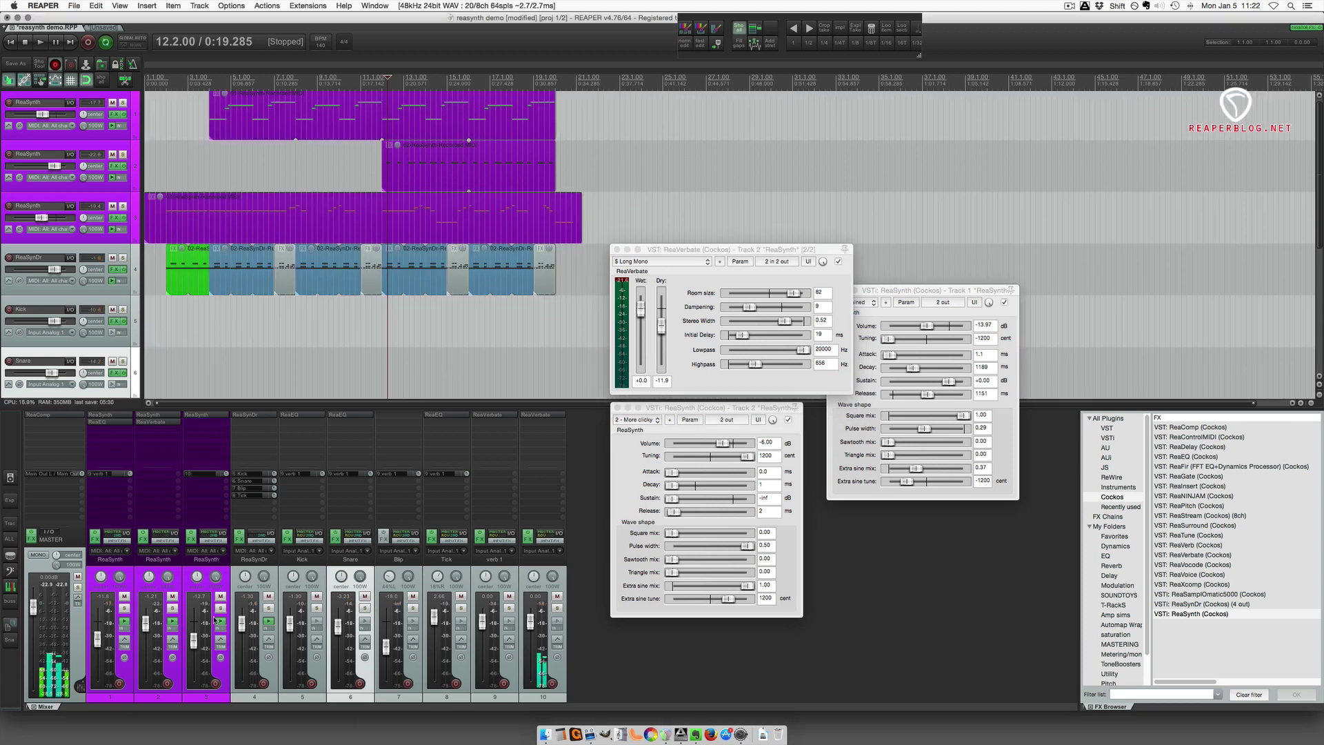
Step: Solo track 3, open its ReaSynth, and play the song from the project start
click(220, 608)
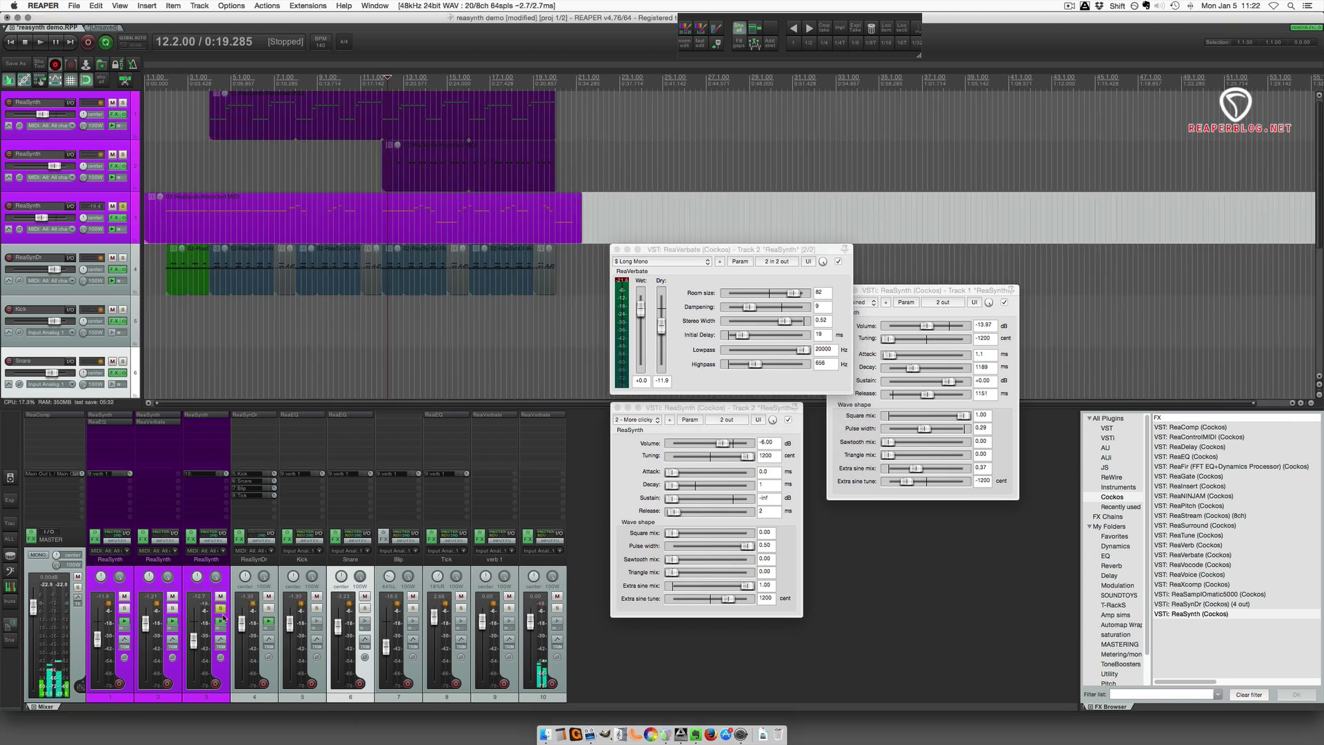
click(206, 415)
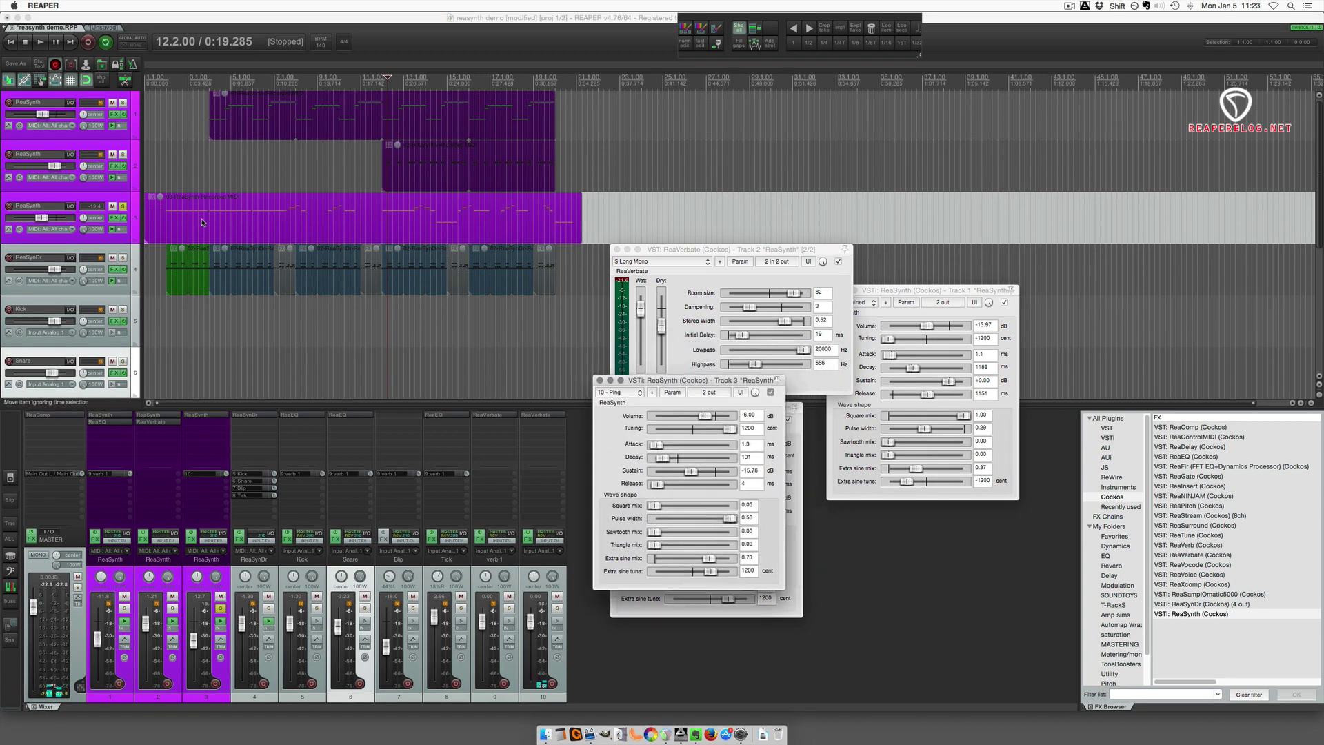
click(242, 453)
key(Home)
key(space)
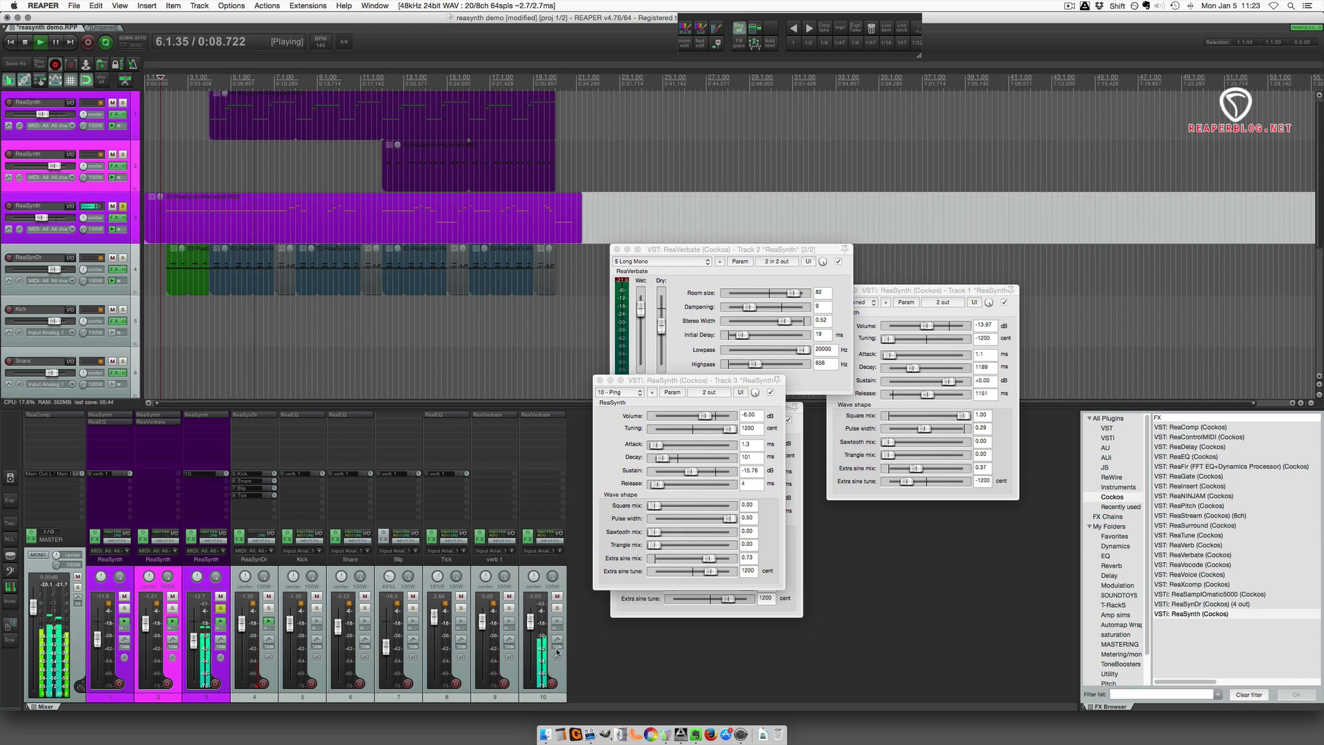
Step: Compare track 10's reverb return muted and unmuted, stop, and close all floating plugin windows
click(558, 596)
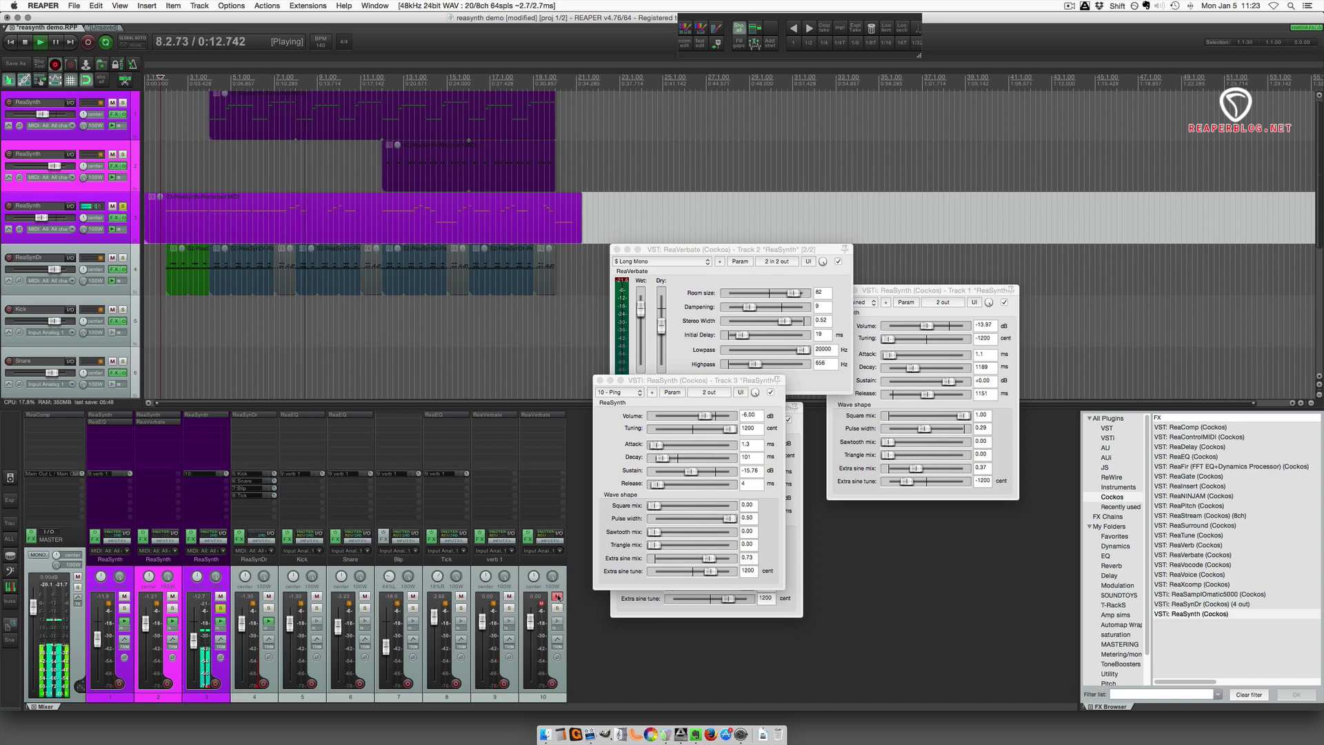
click(557, 597)
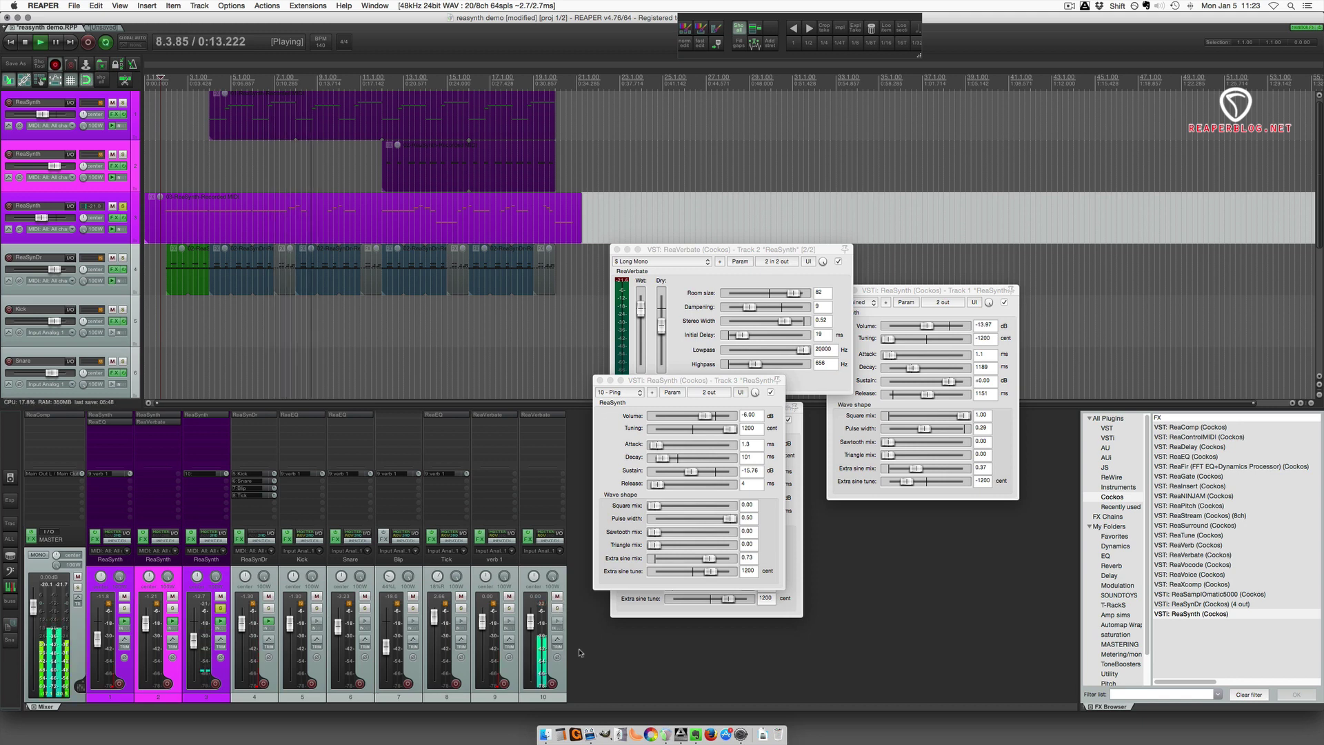
click(553, 417)
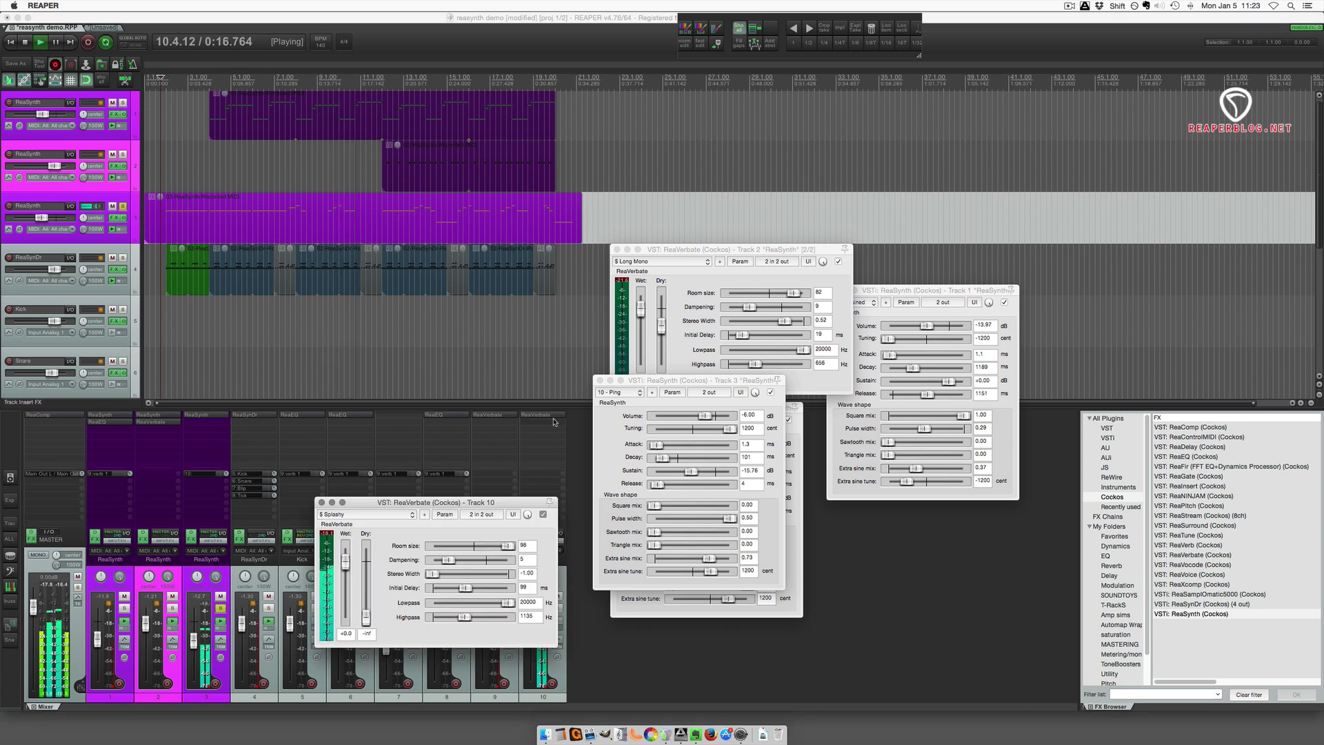
key(space)
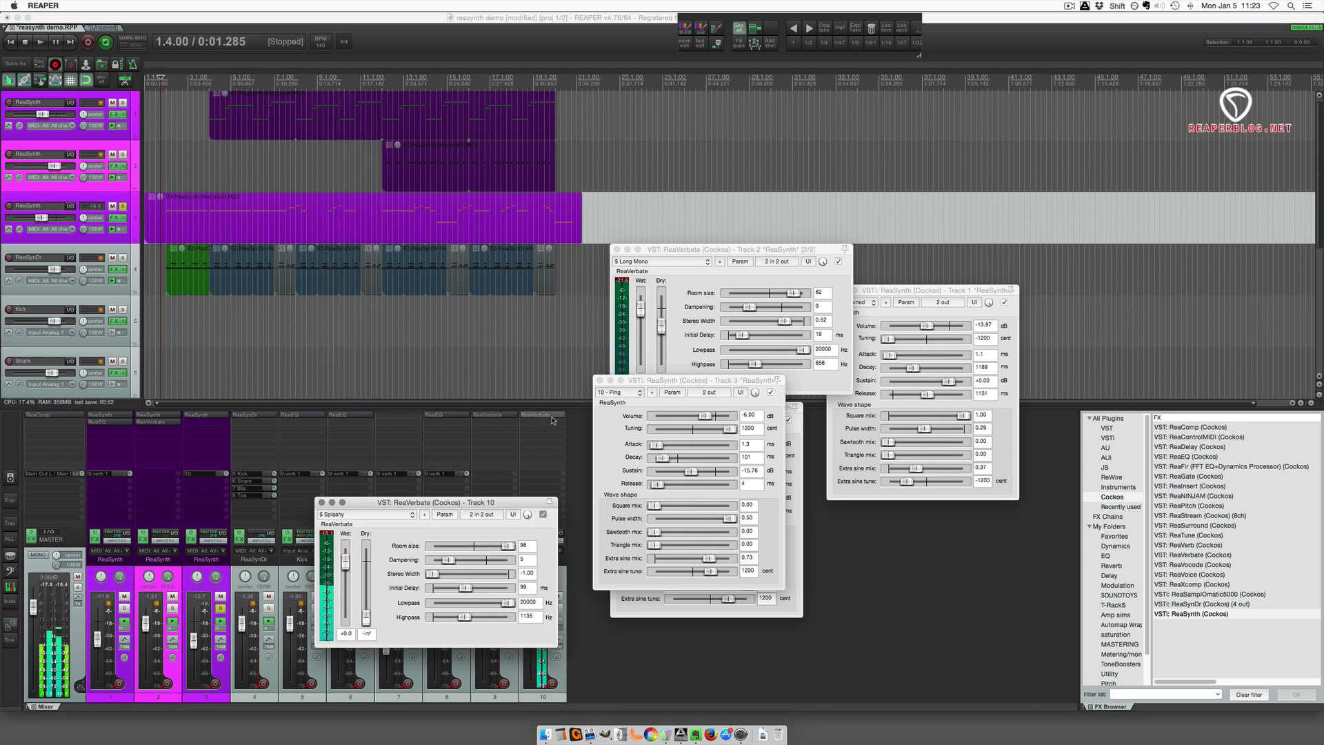
click(549, 419)
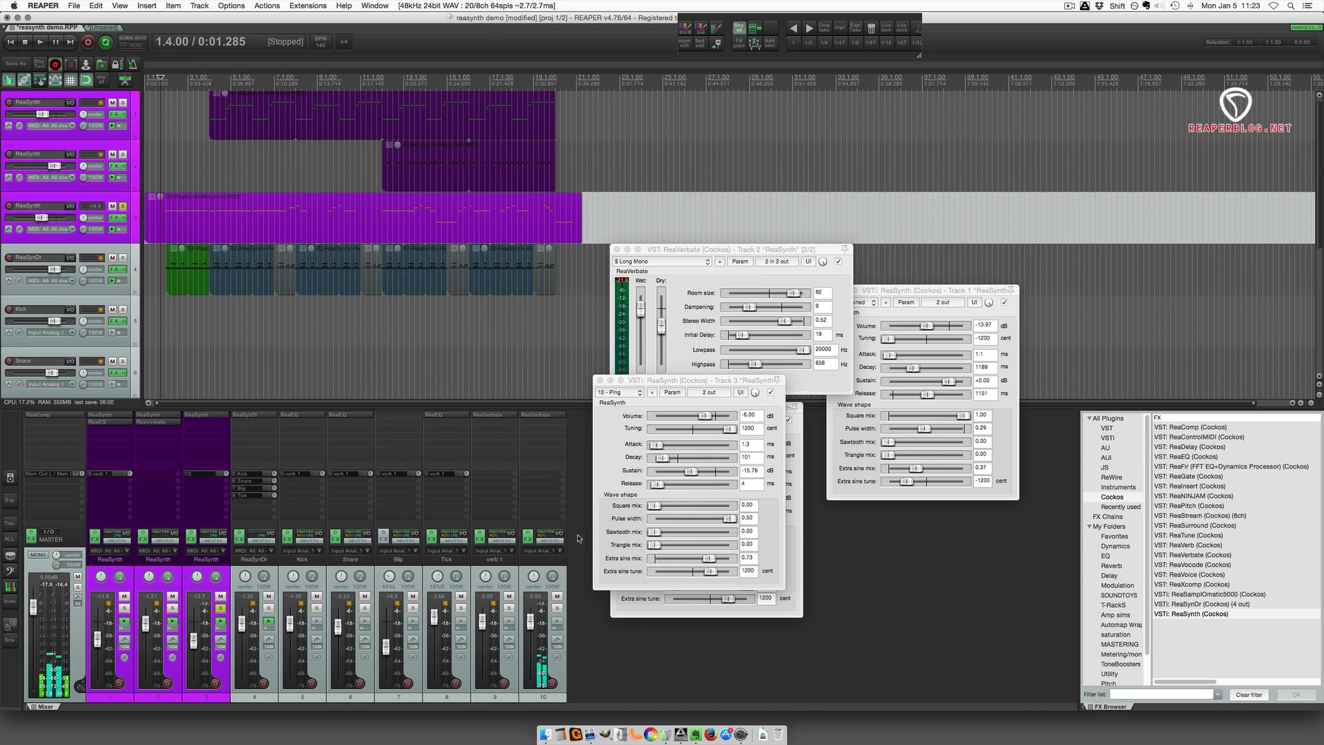
key(ctrl+1)
Step: Play from 2.1.00 and hear the Kick's ReaEQ bypassed, then active again
key(ctrl+2)
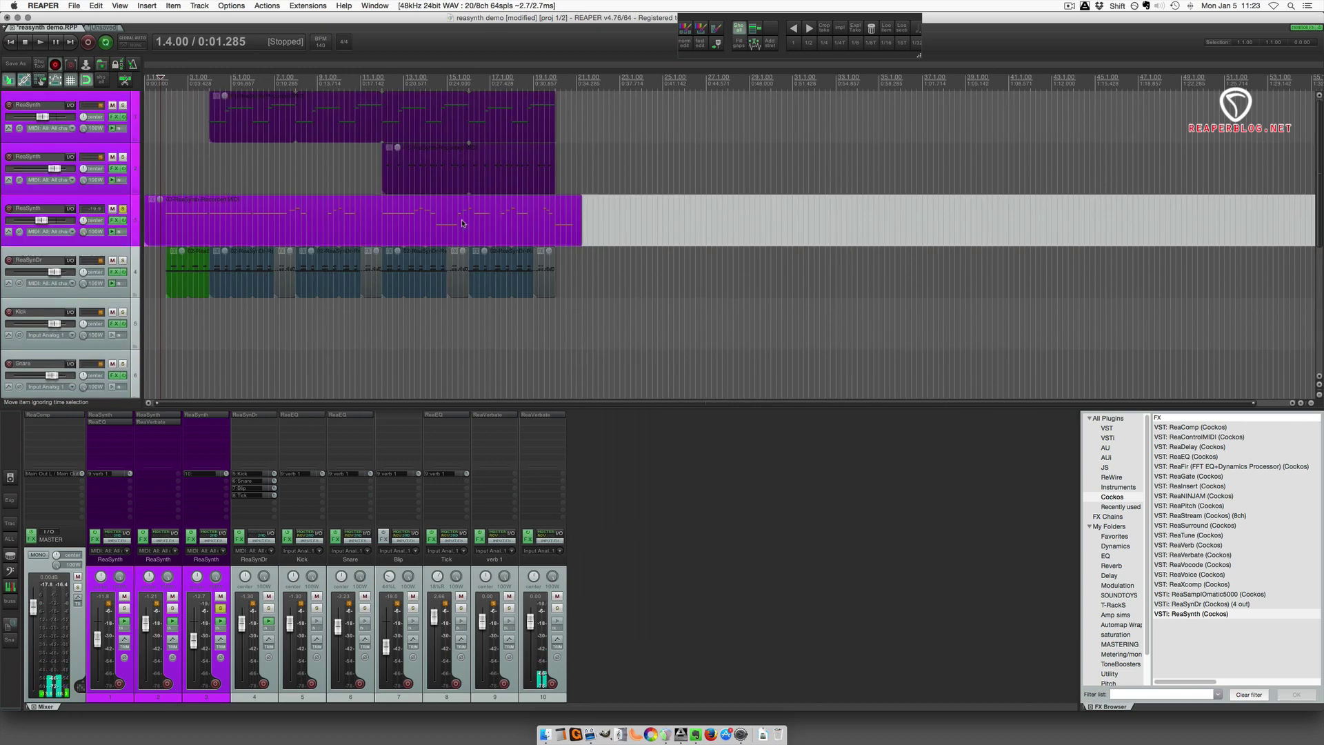
click(177, 333)
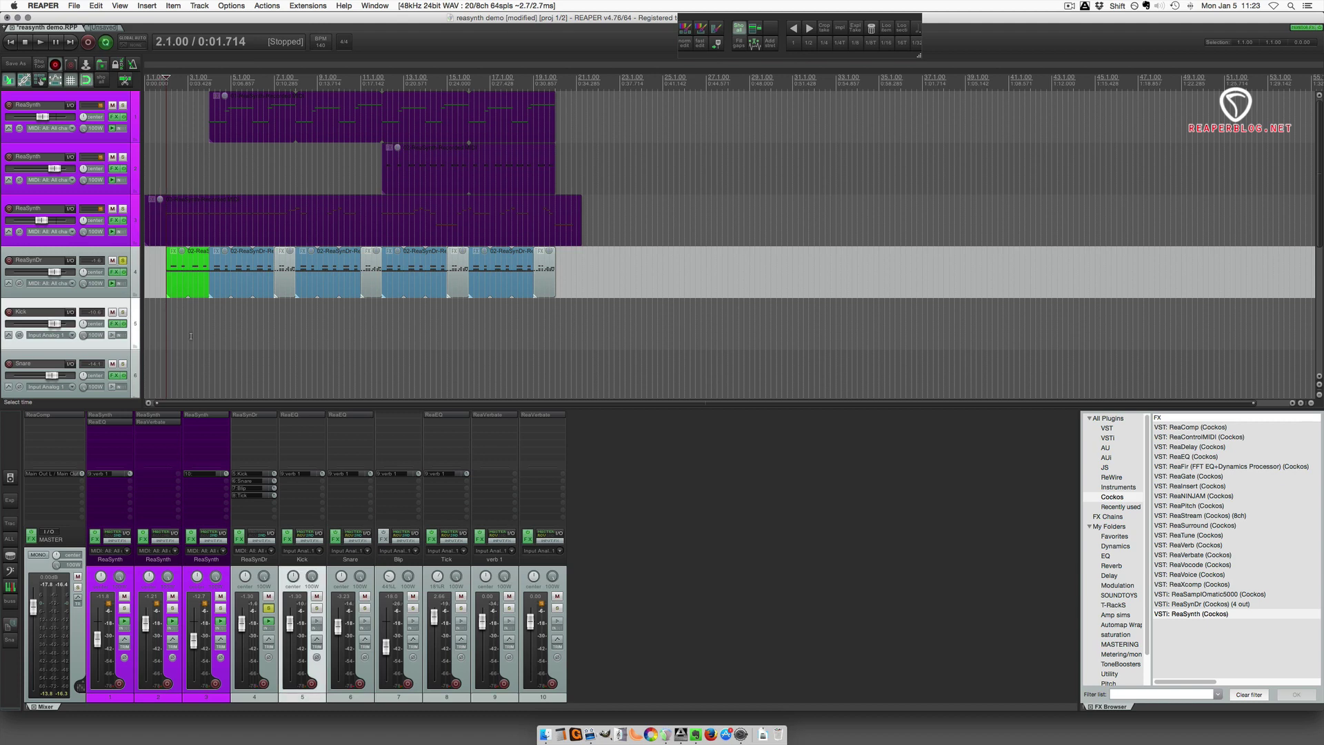
key(space)
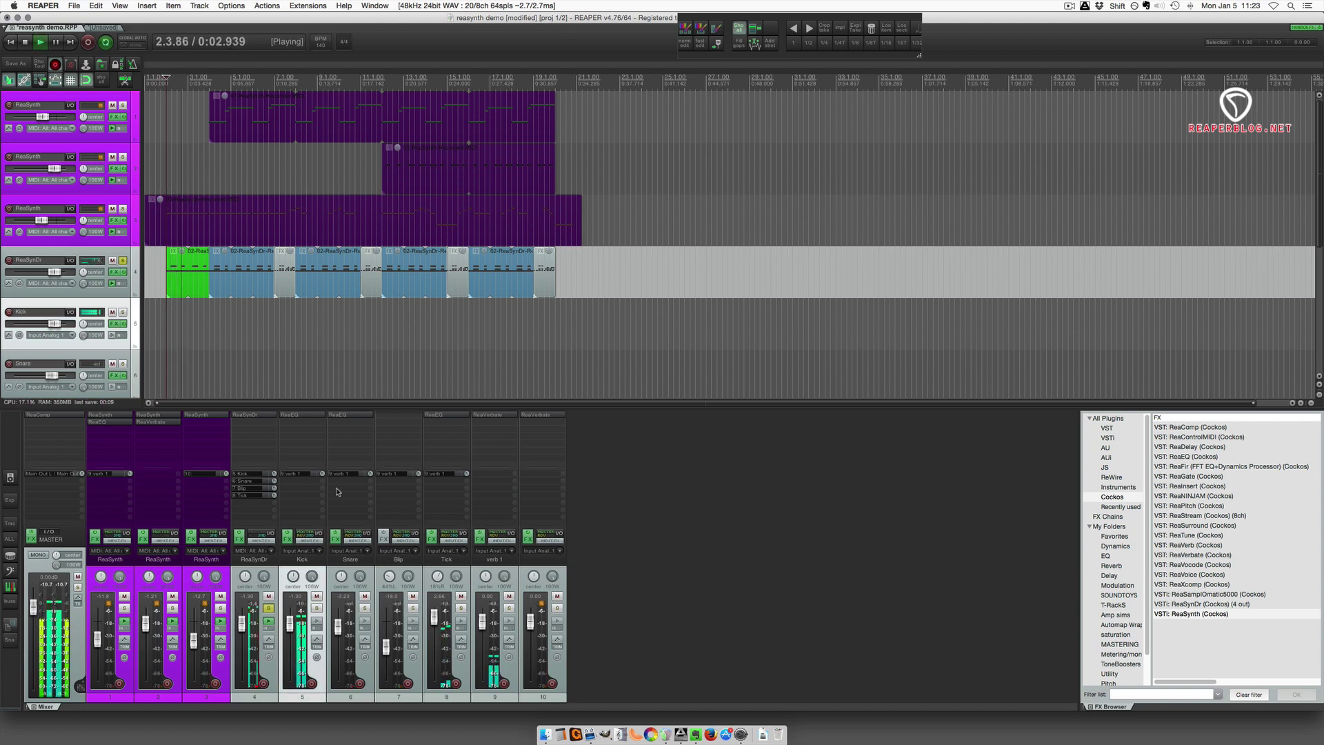
click(304, 415)
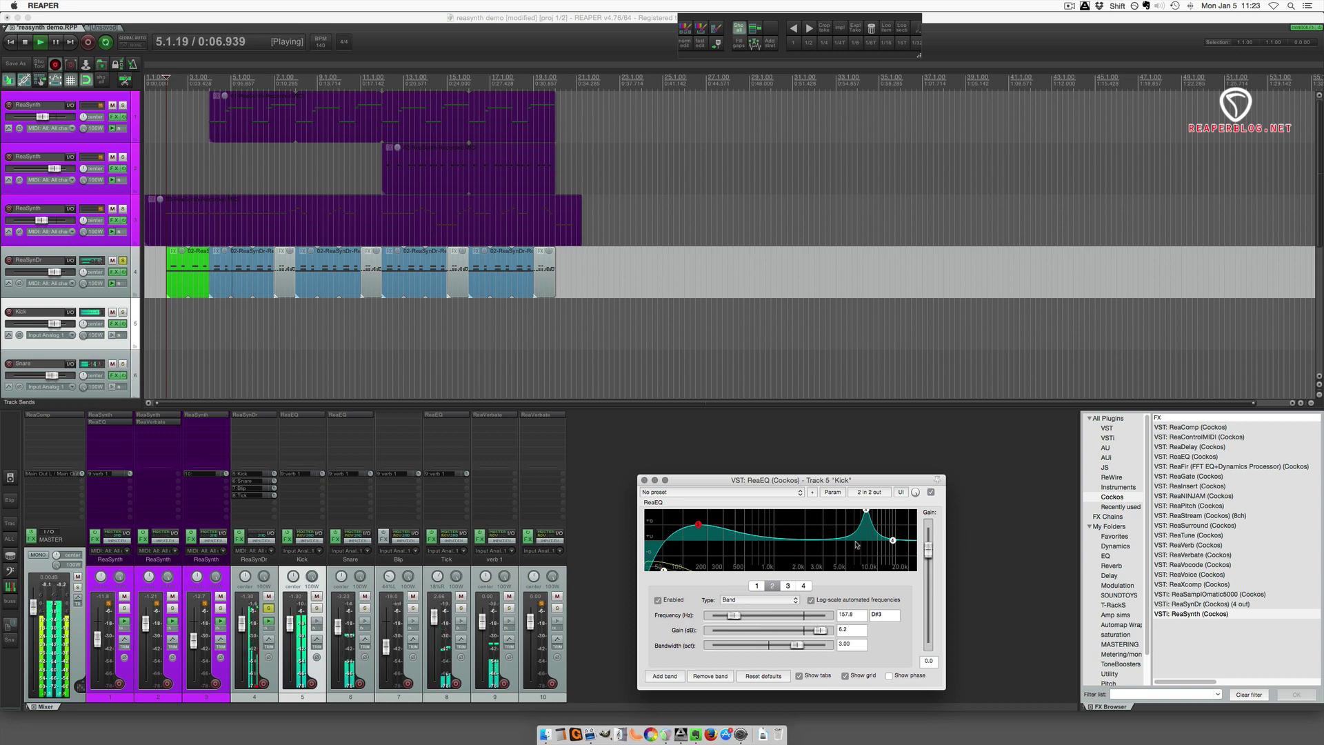
click(931, 491)
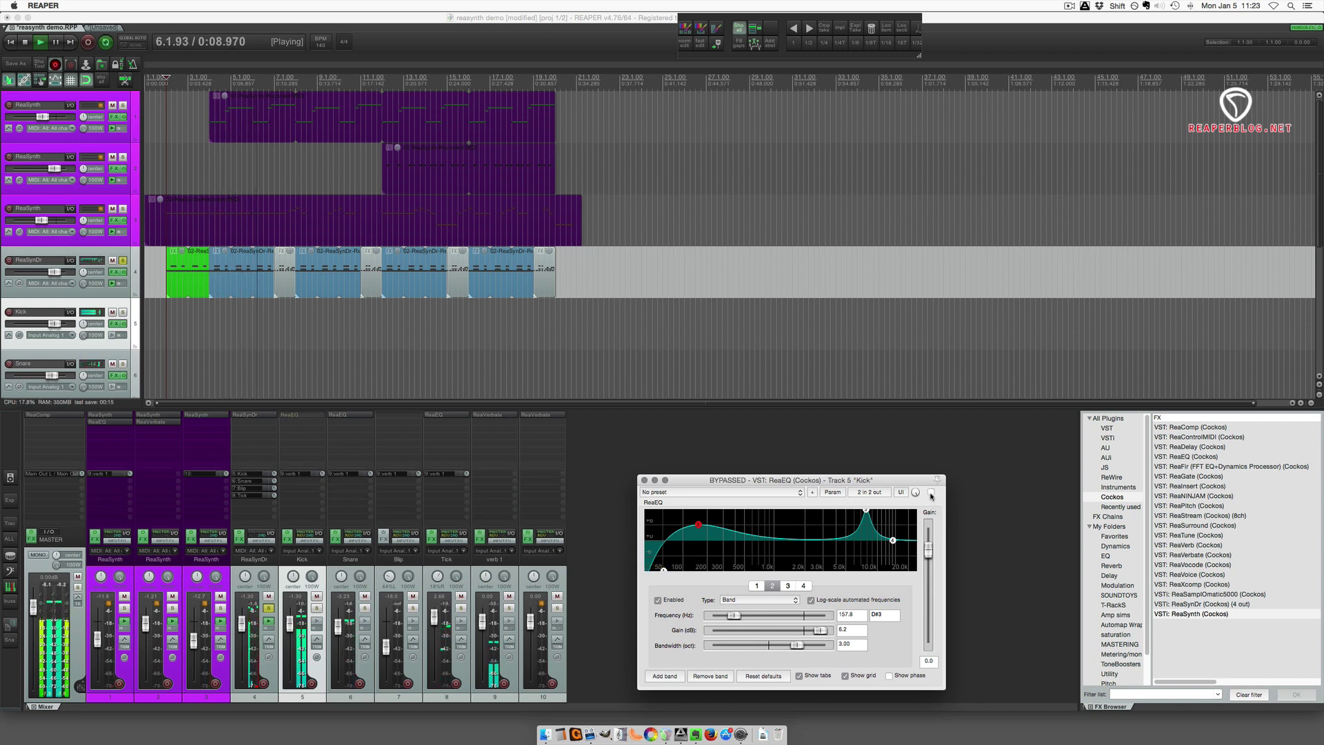
click(931, 492)
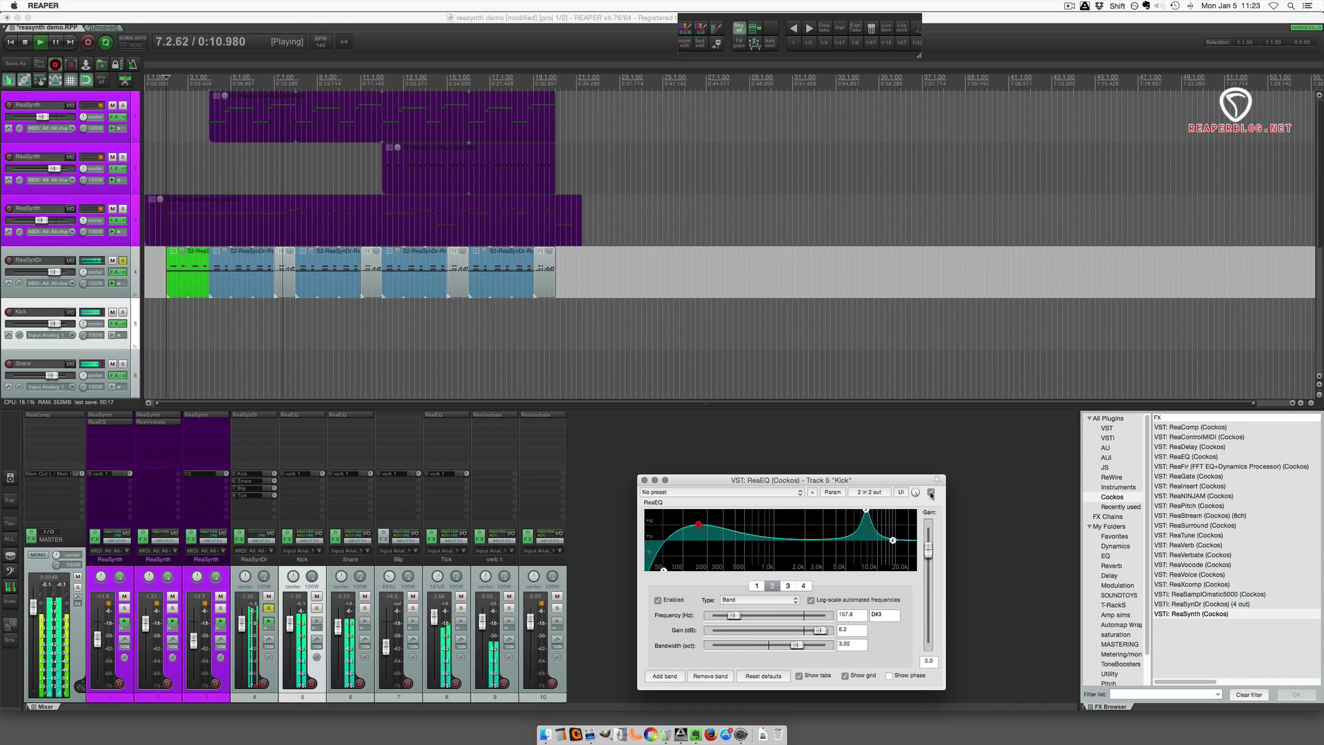
Step: Hear the Snare's ReaEQ bypassed and restored from about 0:05, then centre the Tick's ReaEQ window
key(space)
click(342, 416)
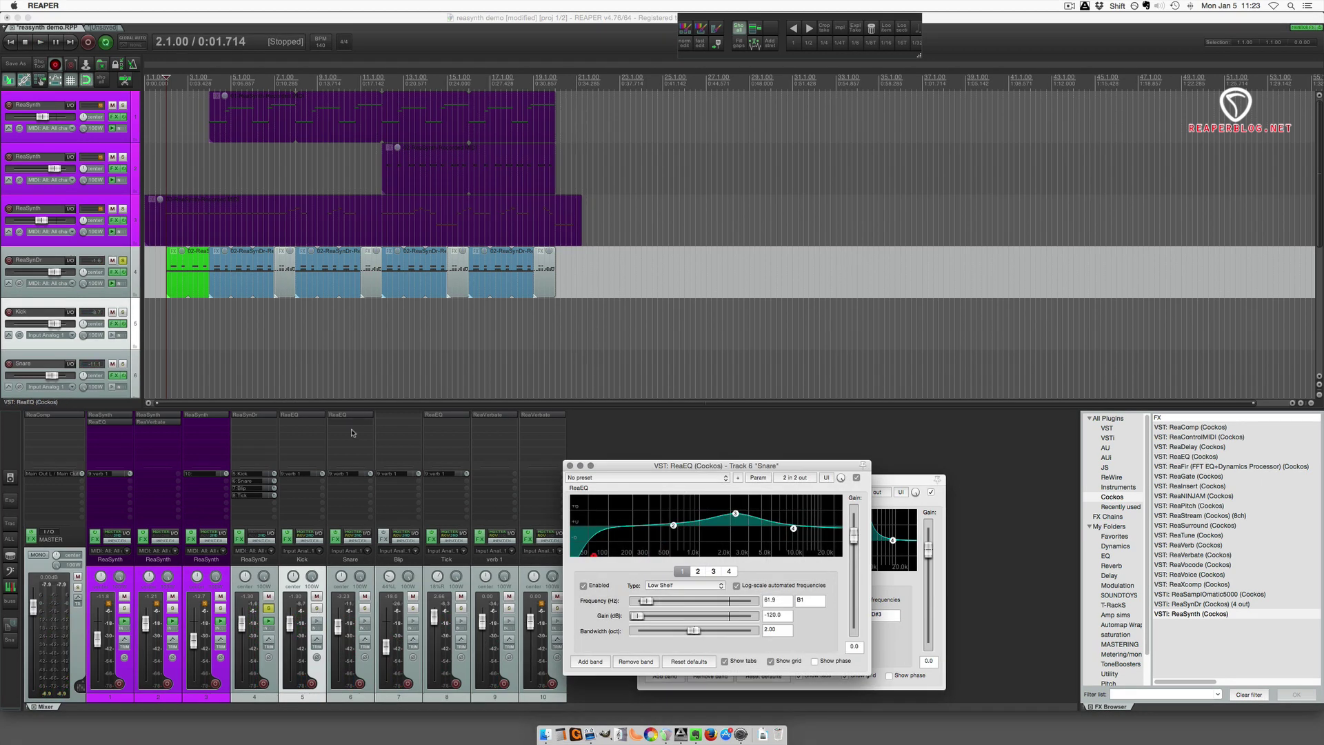
click(214, 303)
key(space)
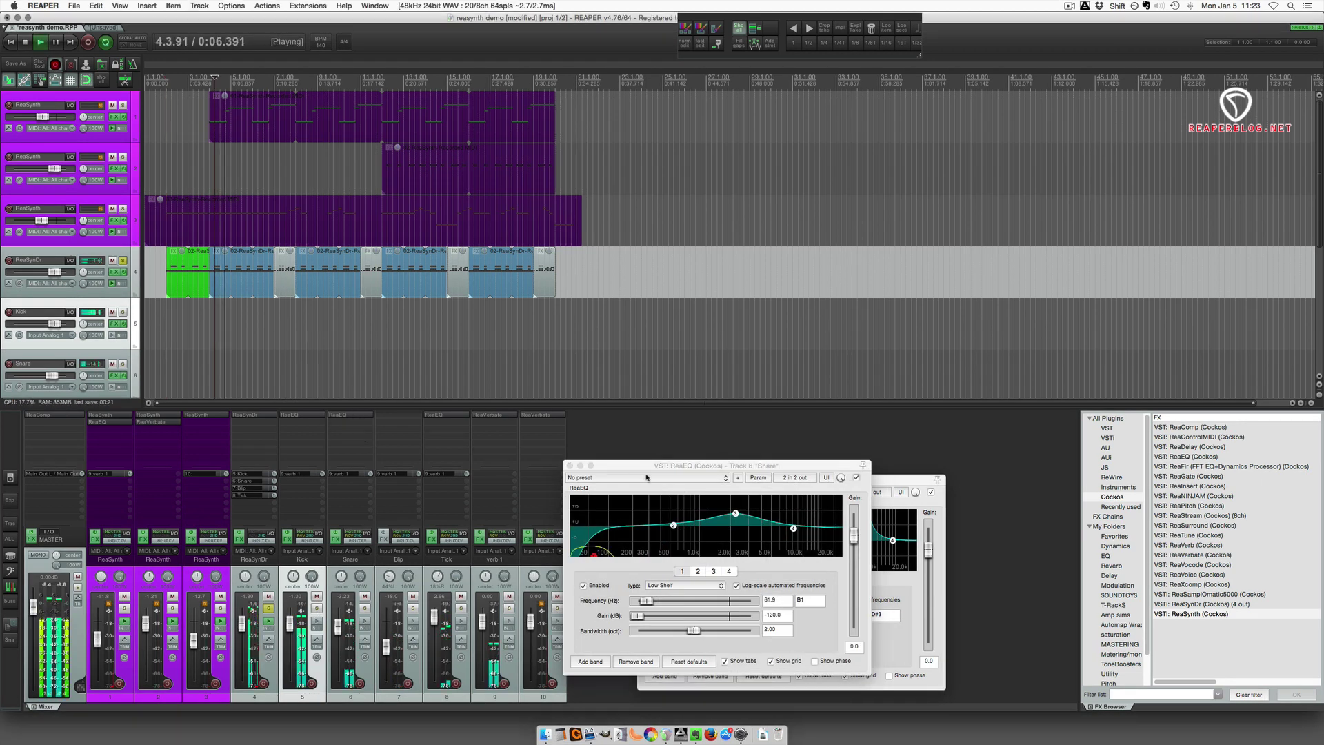
click(856, 478)
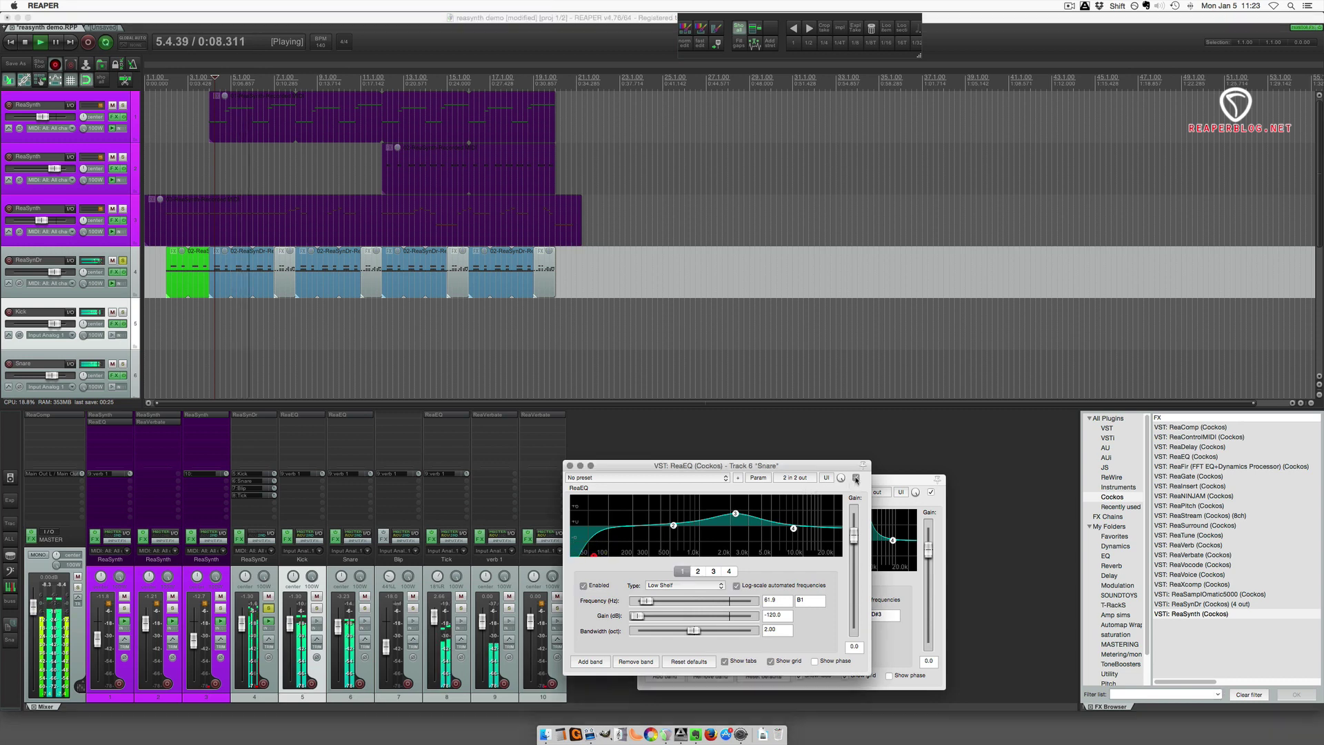
click(856, 477)
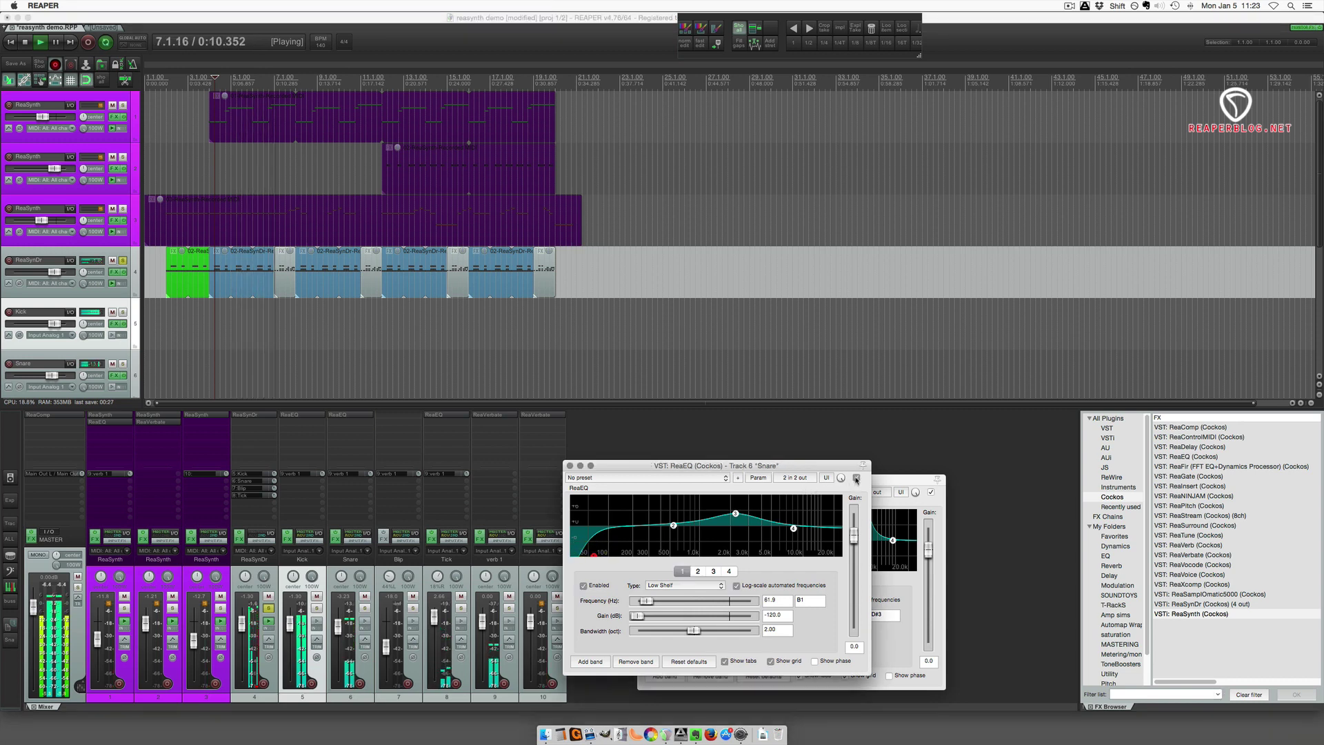
click(455, 415)
drag(1255, 498, 829, 329)
Step: Loop 2.1.00–4.1.00 while toggling the Tick ReaEQ bypass, leaving the EQ active, then stop
click(862, 342)
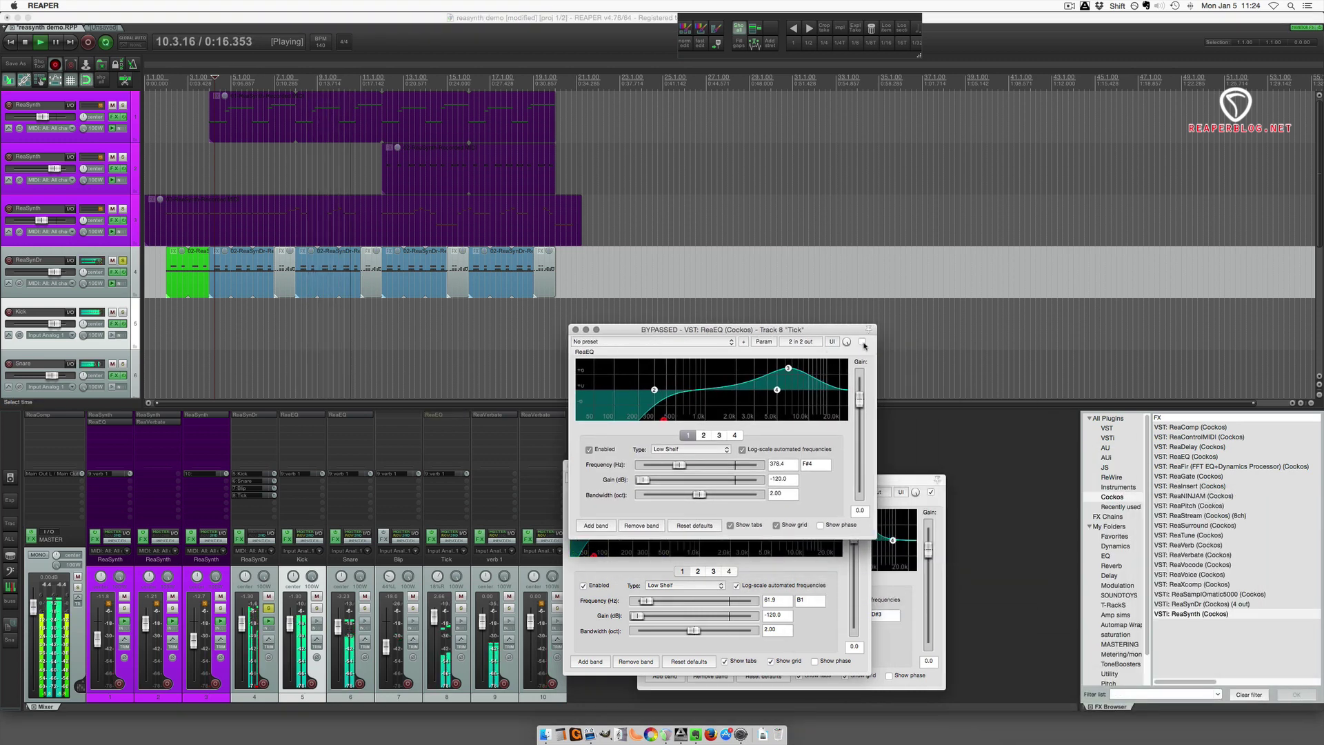
key(space)
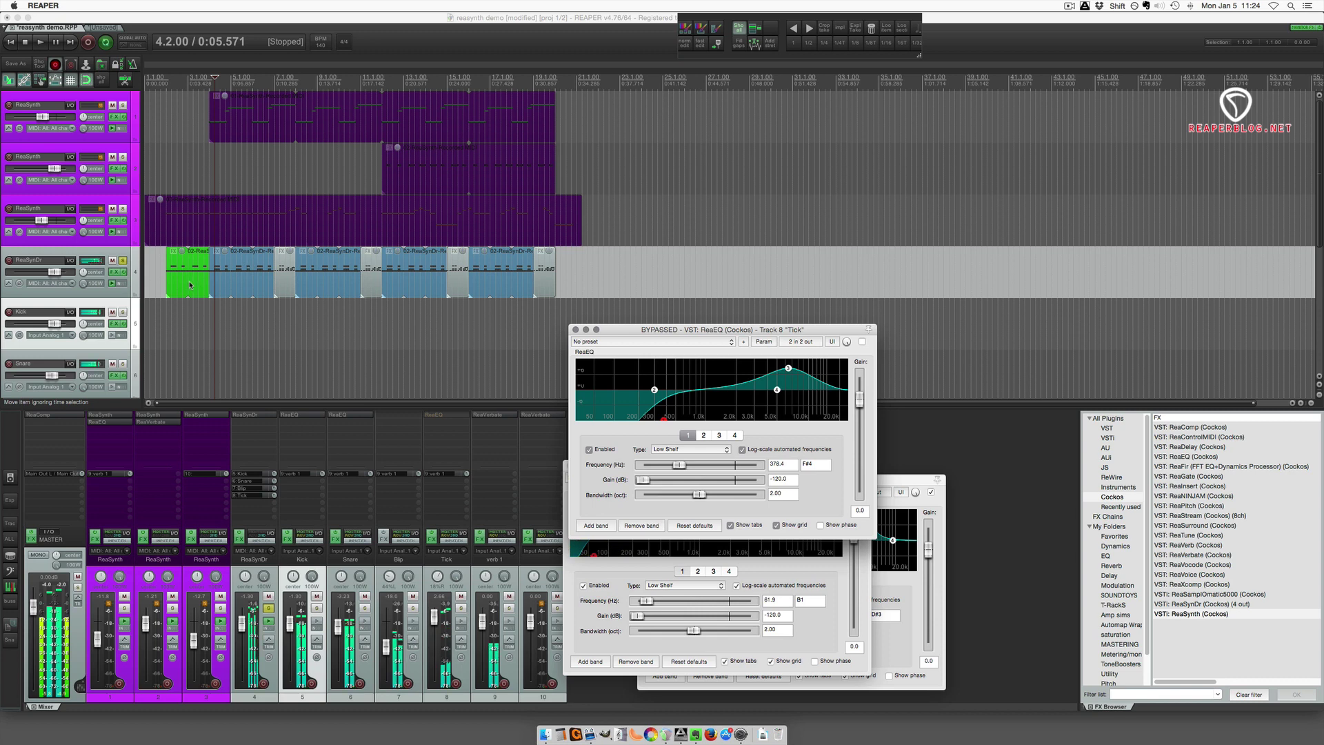
click(189, 285)
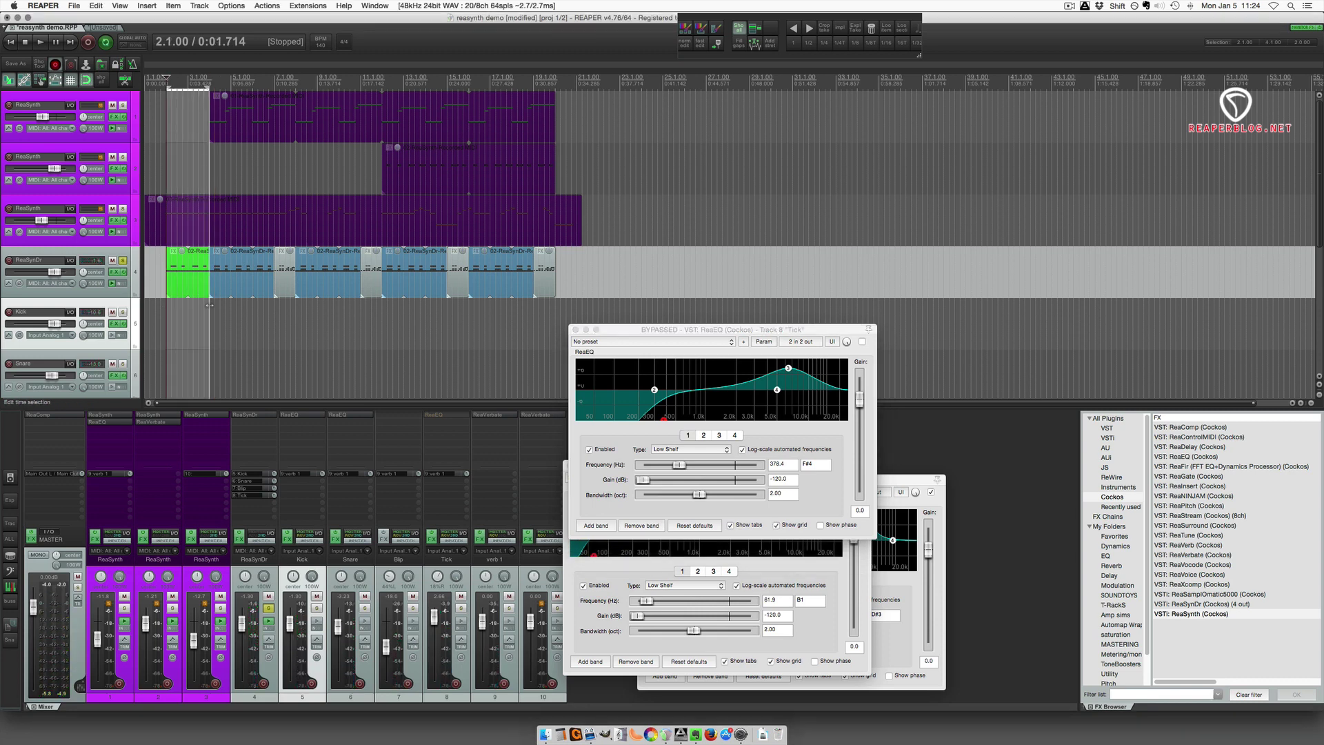
key(space)
click(862, 341)
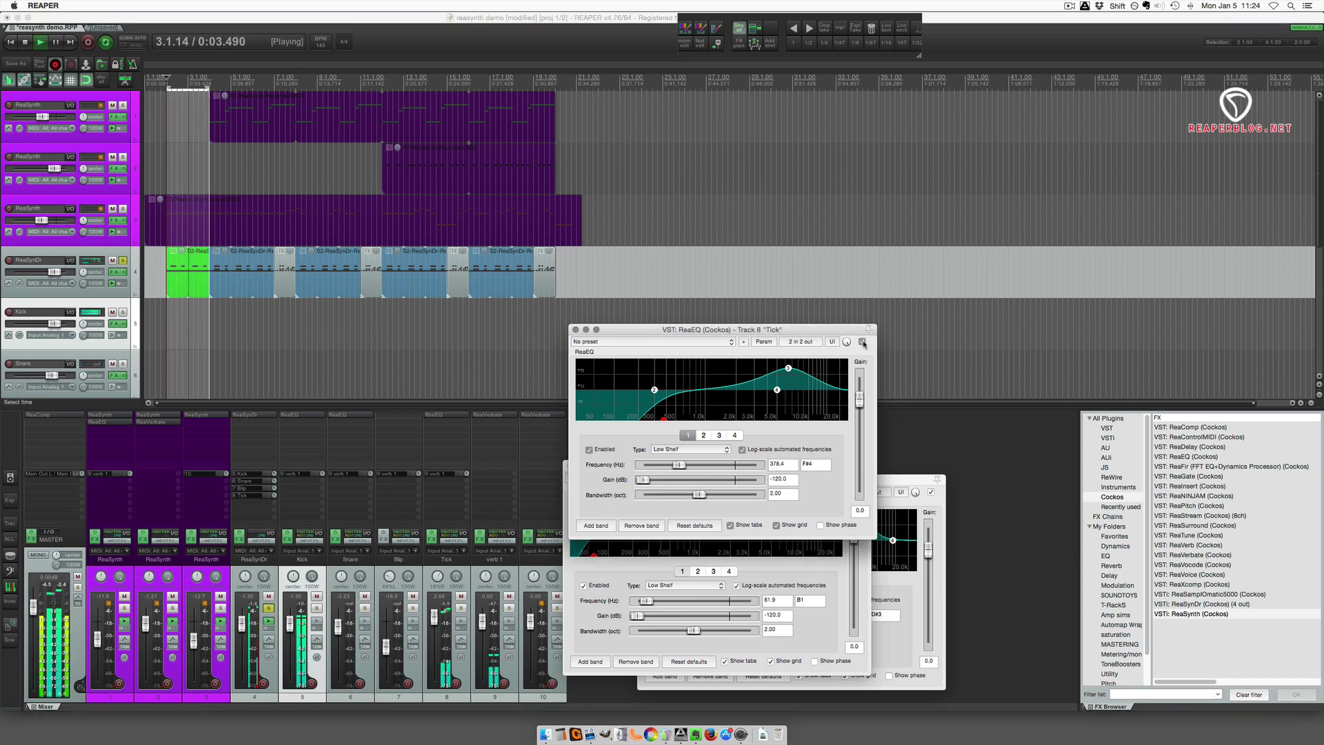
click(862, 341)
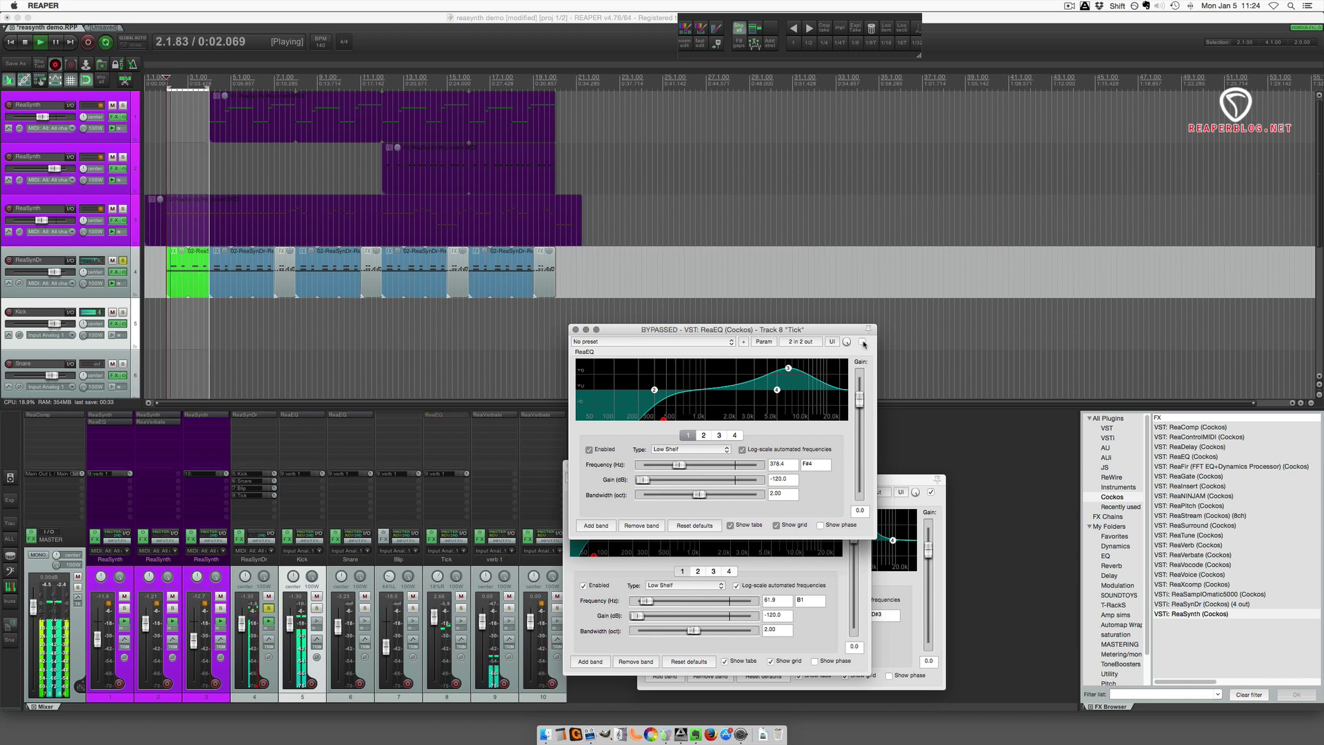
click(863, 341)
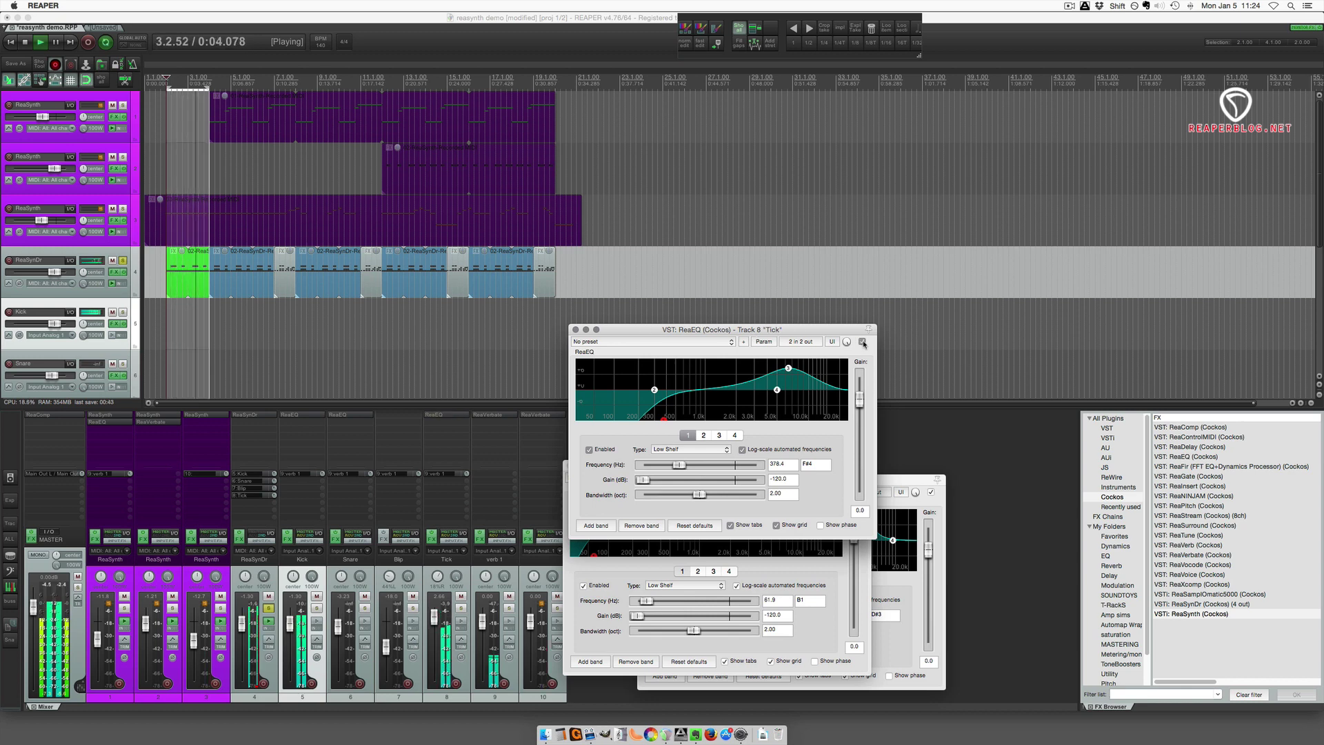
key(space)
drag(674, 330, 762, 372)
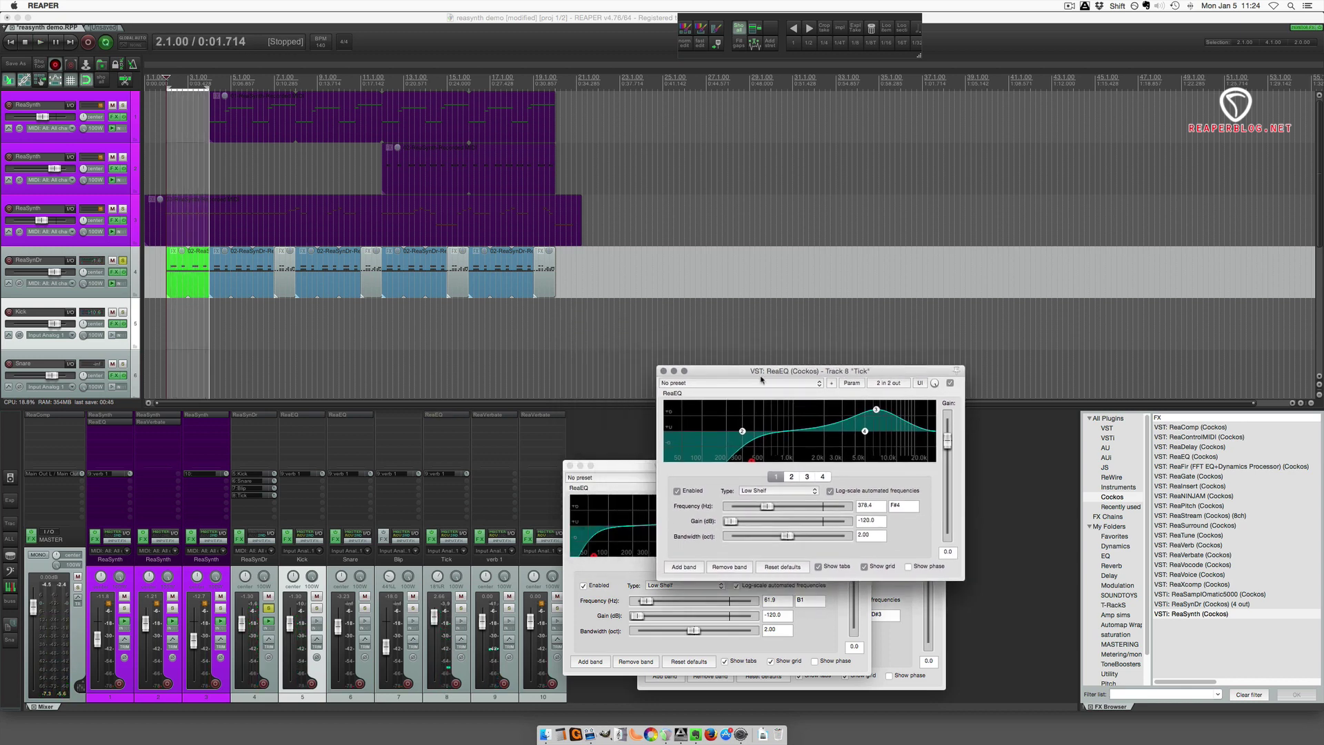